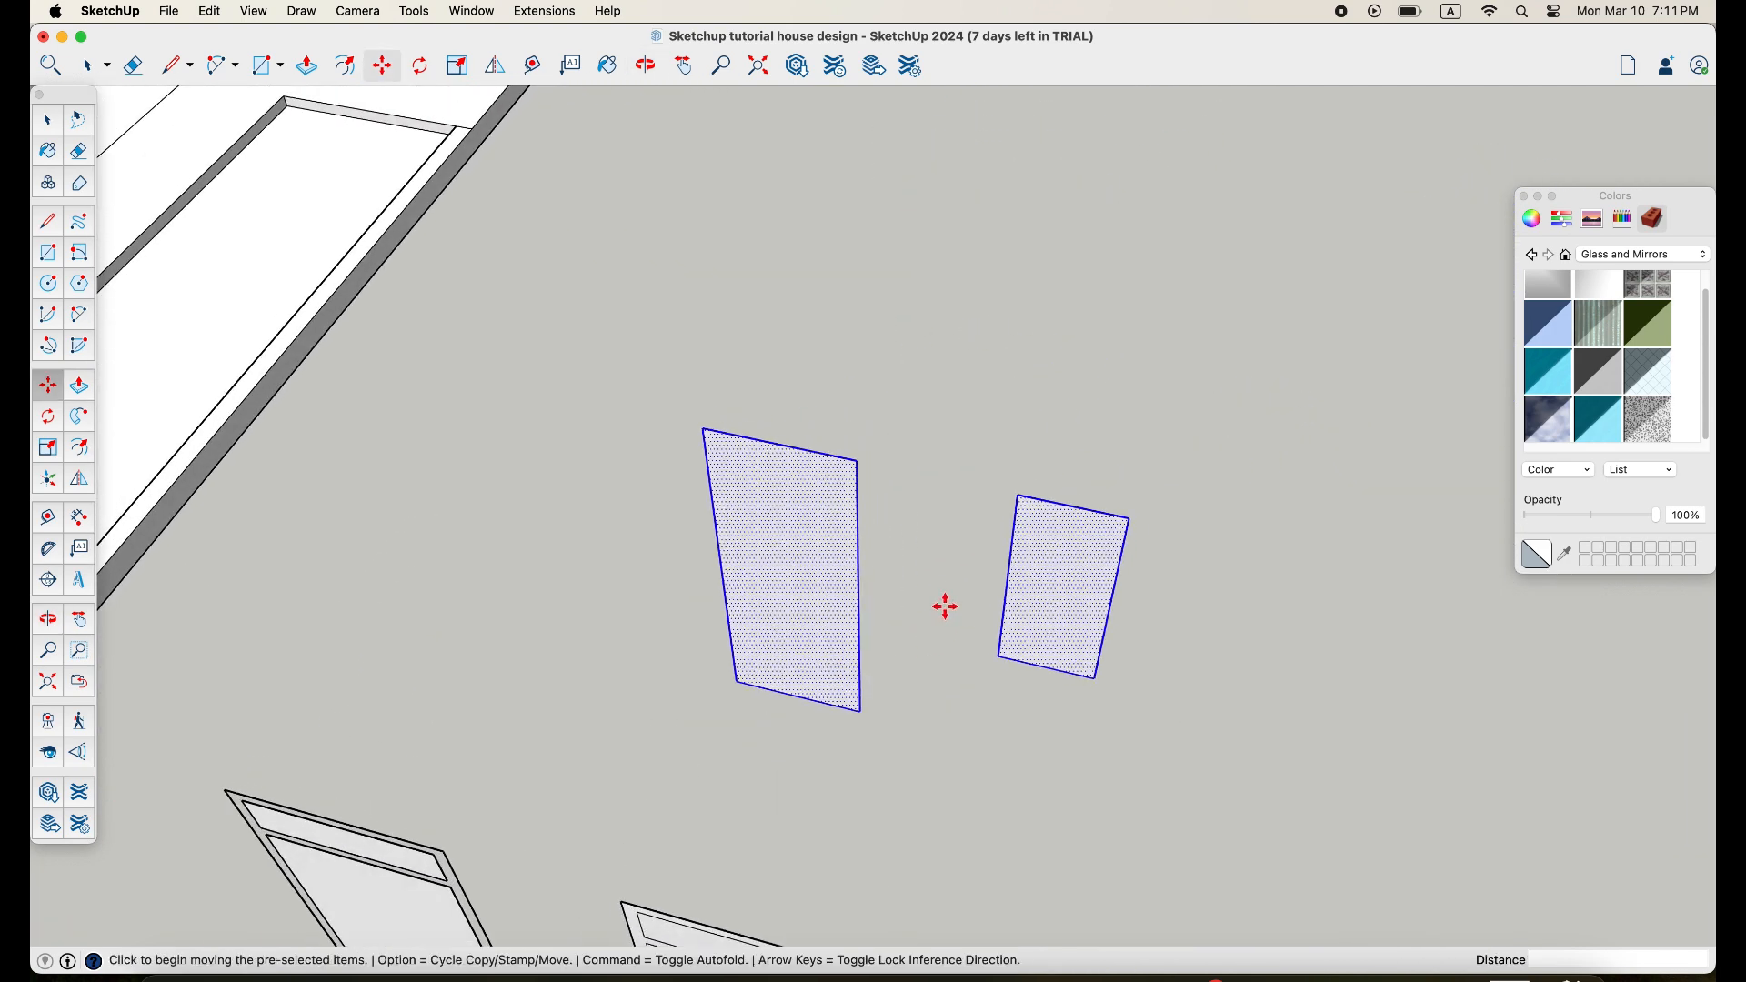
# Deselect the two rectangular faces standing beside the house model
pyautogui.press('space')
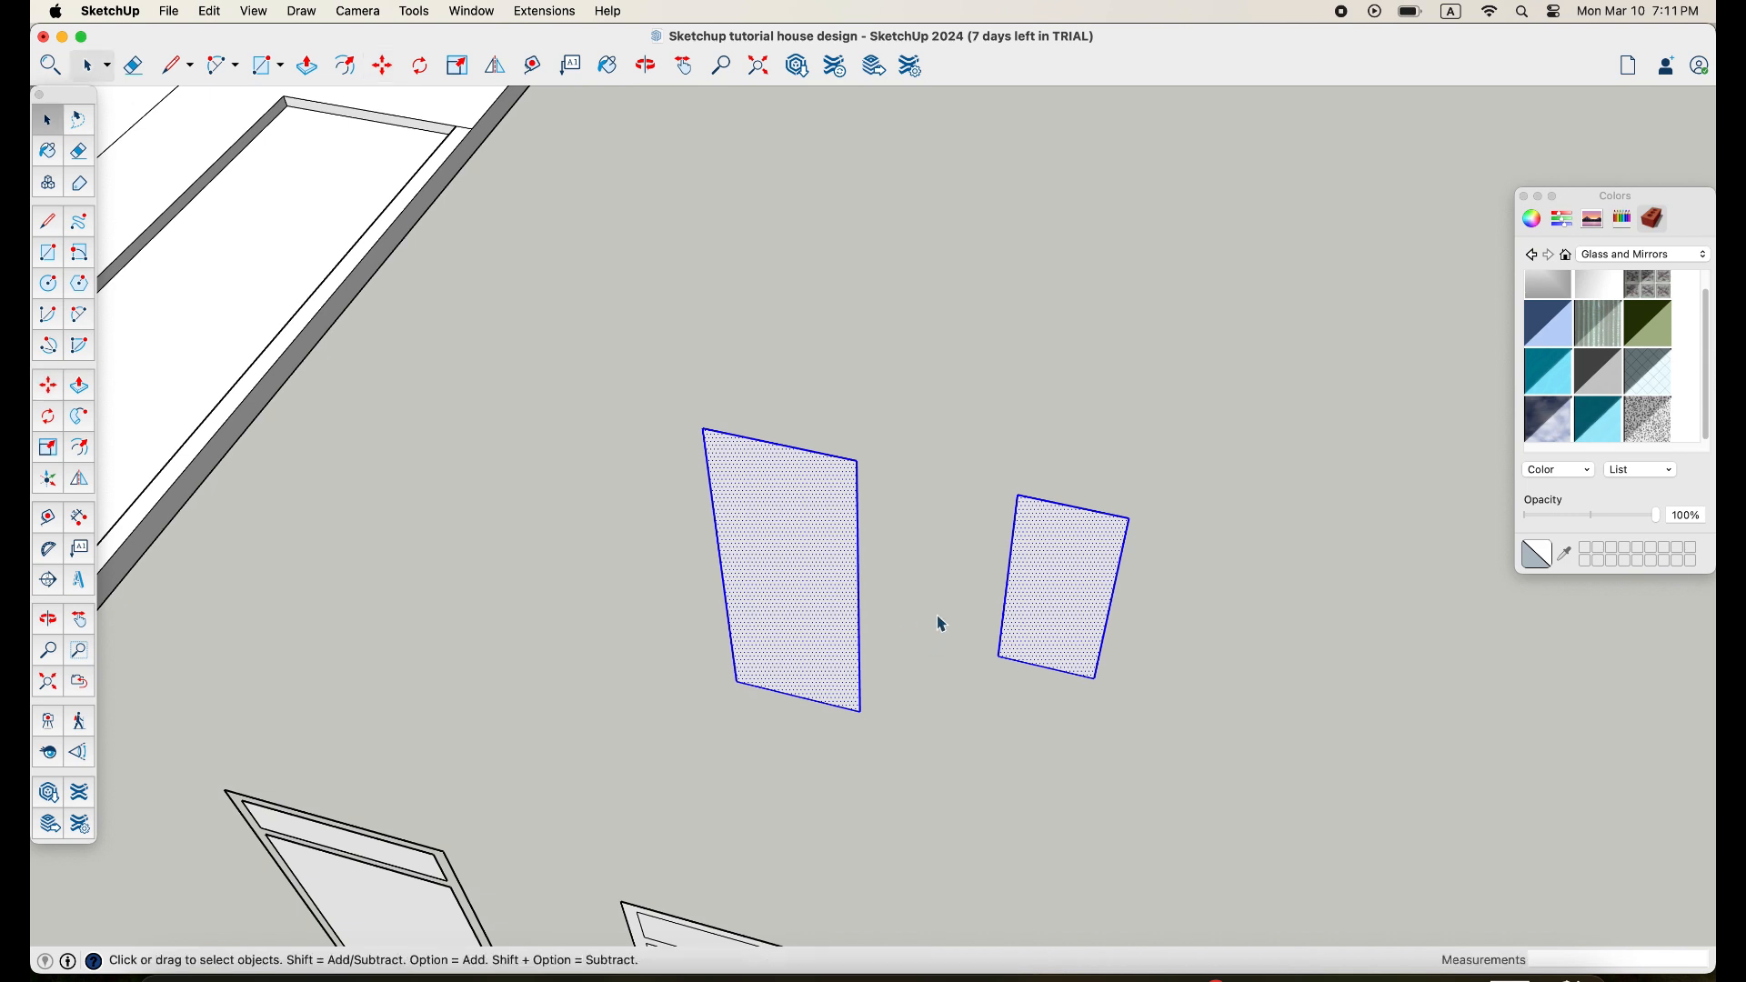
pyautogui.click(941, 624)
pyautogui.moveTo(729, 542); pyautogui.dragTo(788, 498, button='middle')
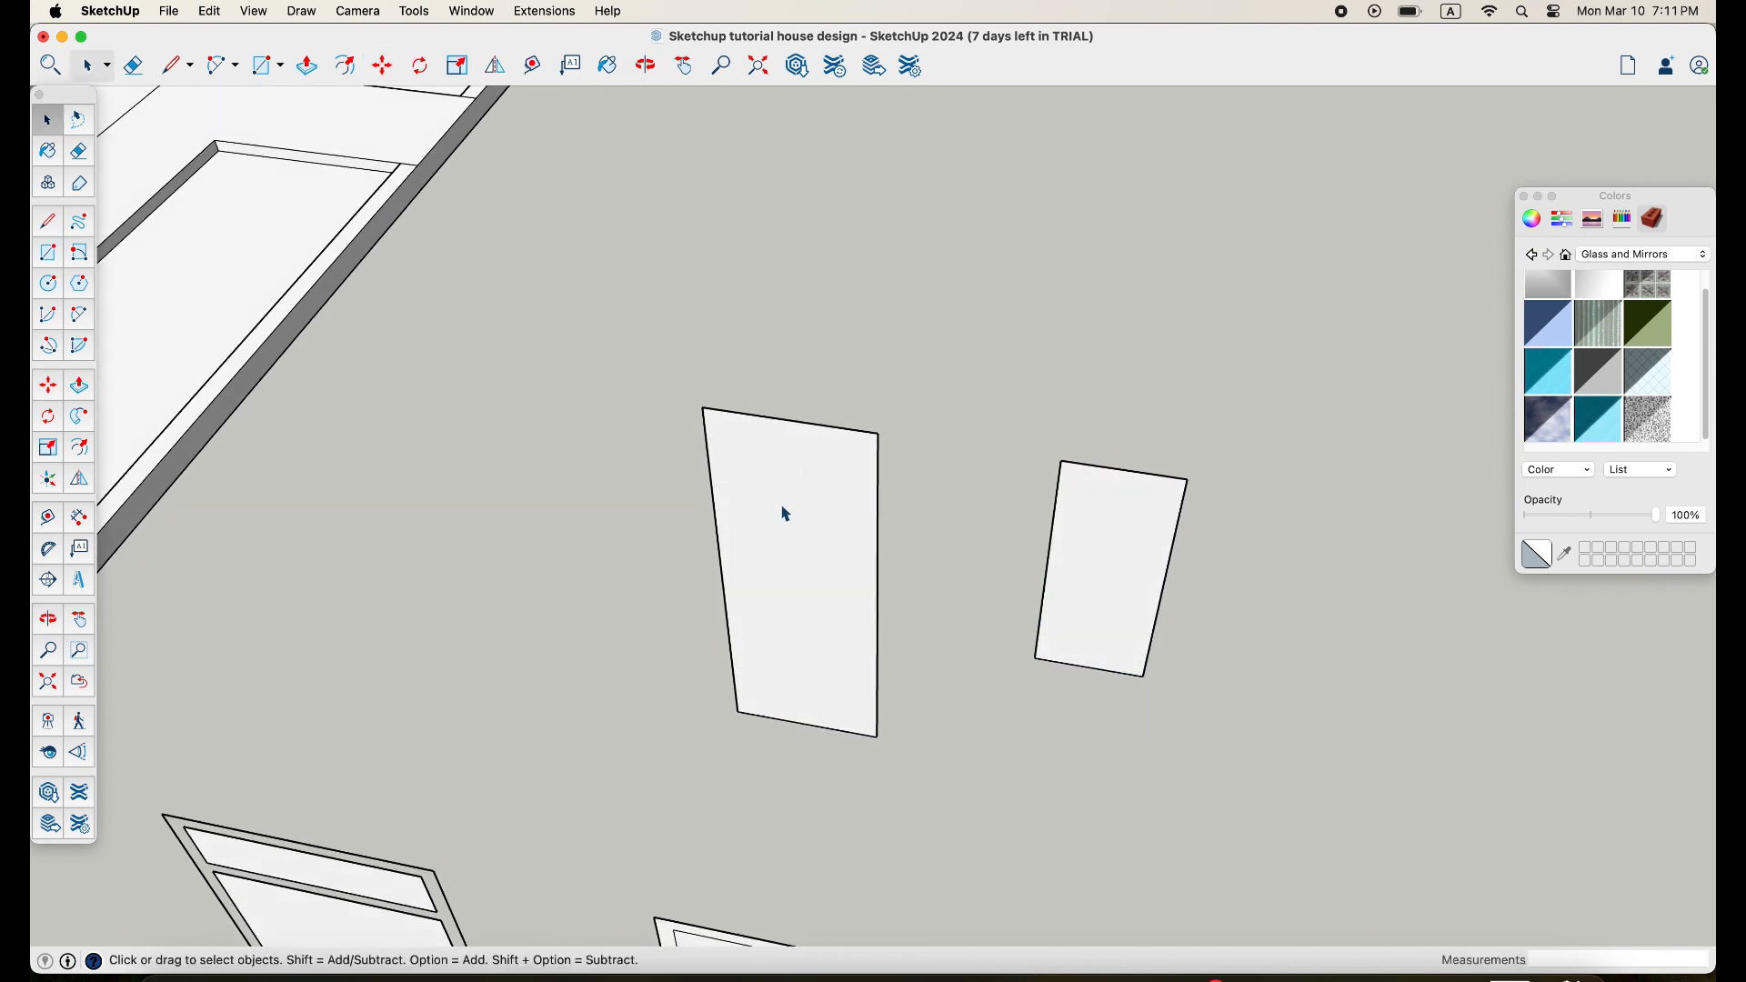
pyautogui.click(80, 449)
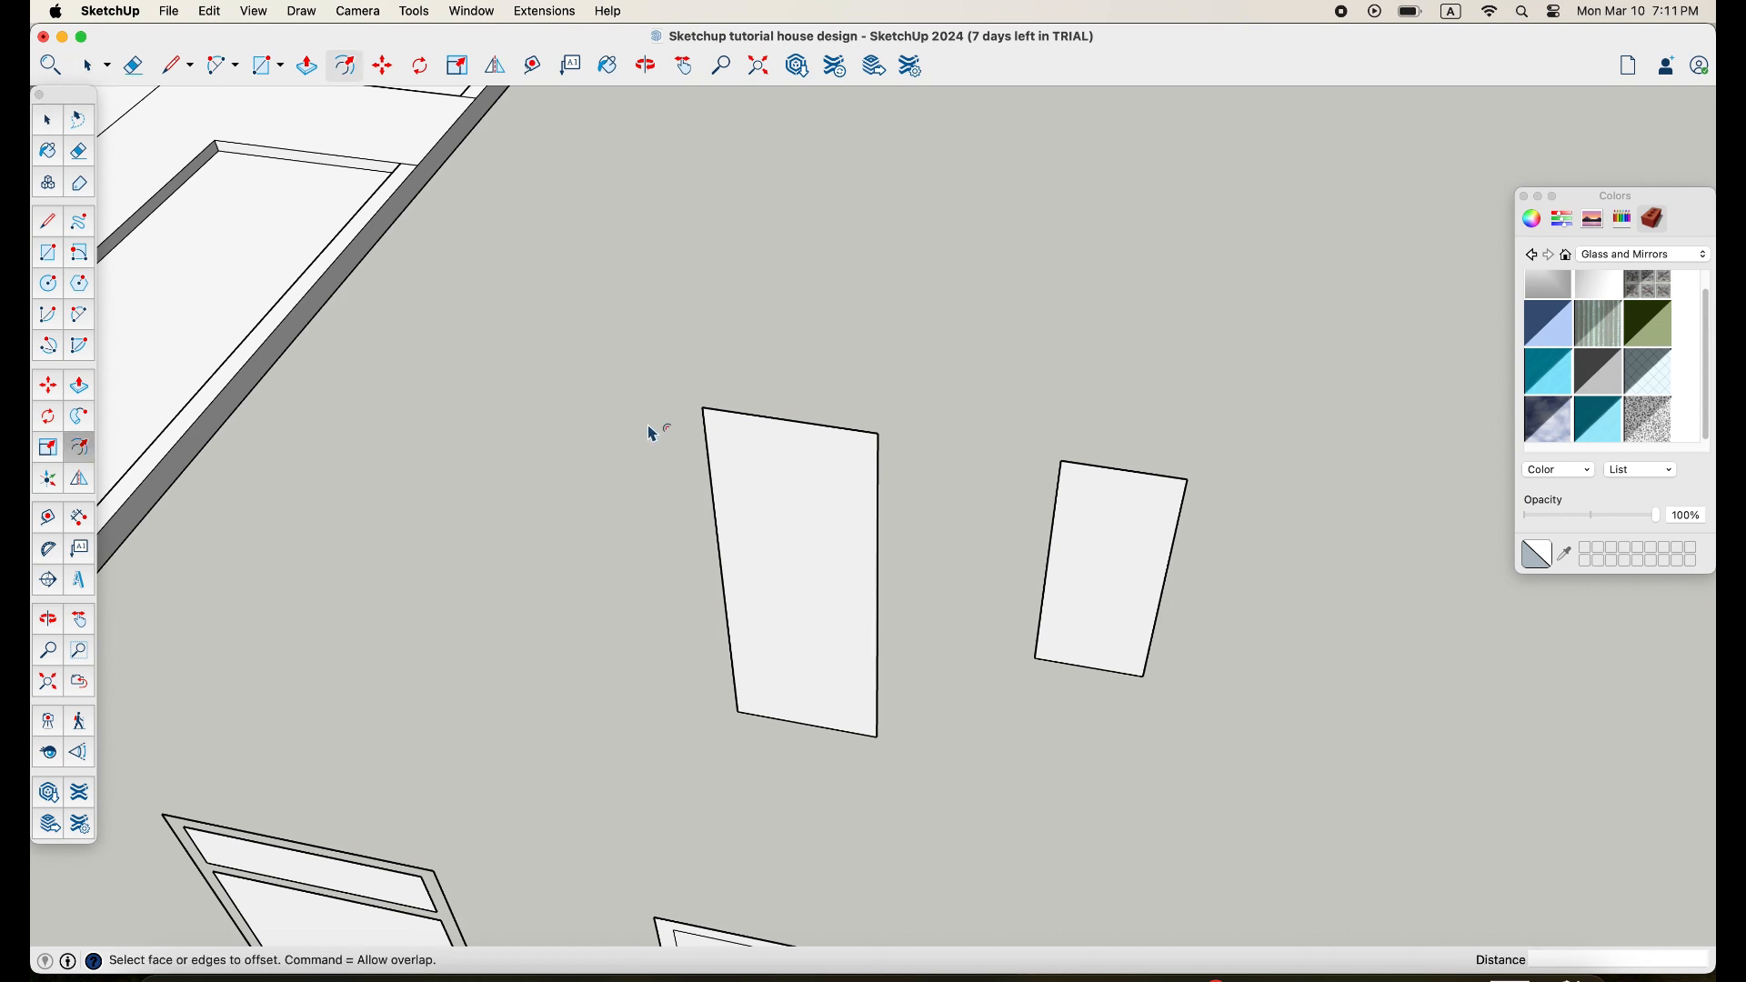
pyautogui.click(781, 423)
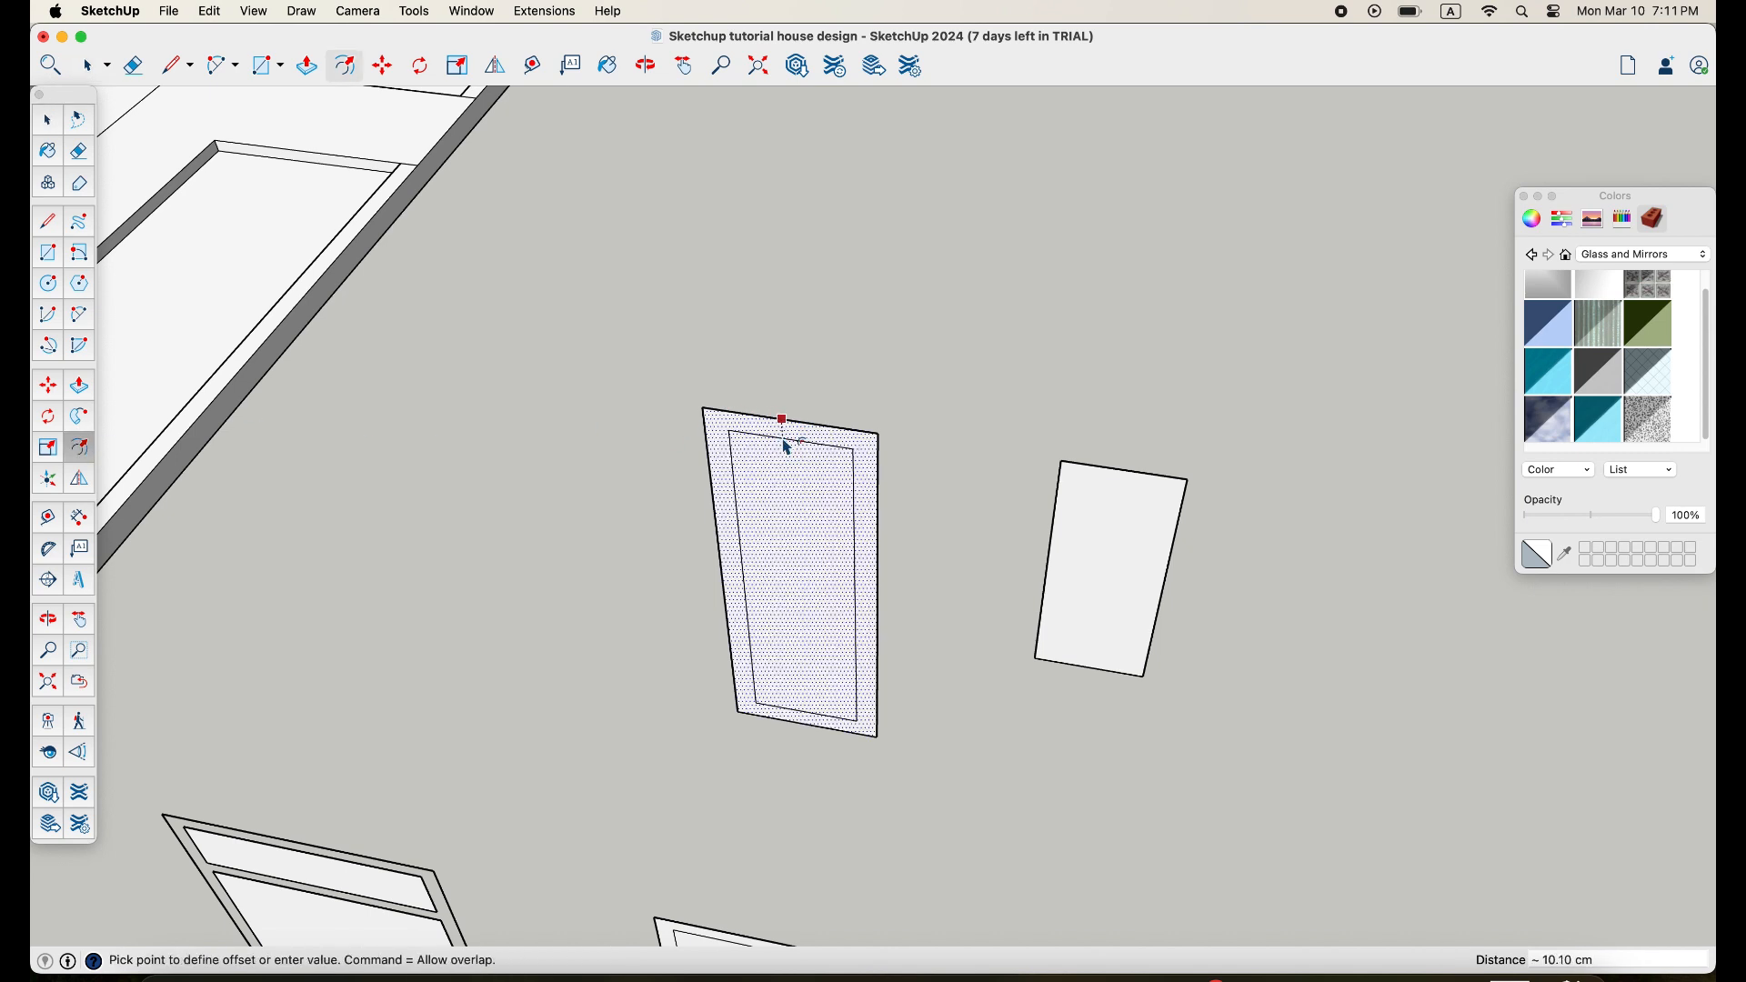
pyautogui.press('Escape')
# Push/Pull the larger rectangular face outward 4 cm to form a door panel
pyautogui.press('p')
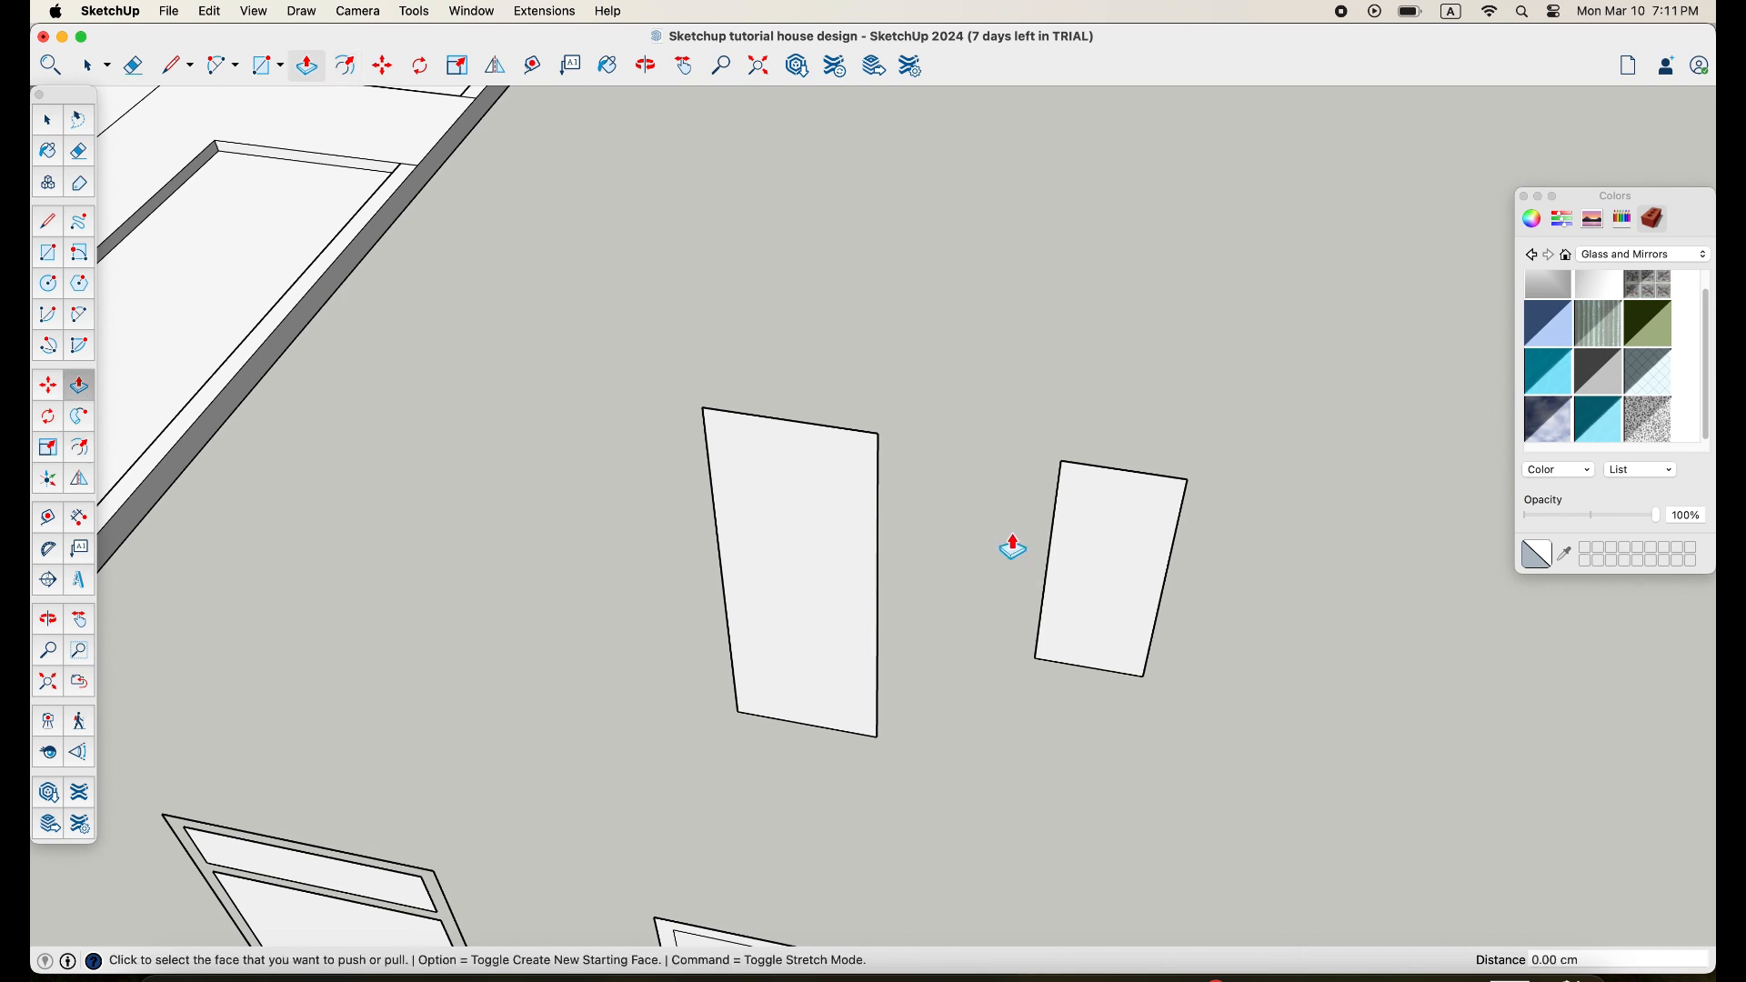
pyautogui.click(800, 557)
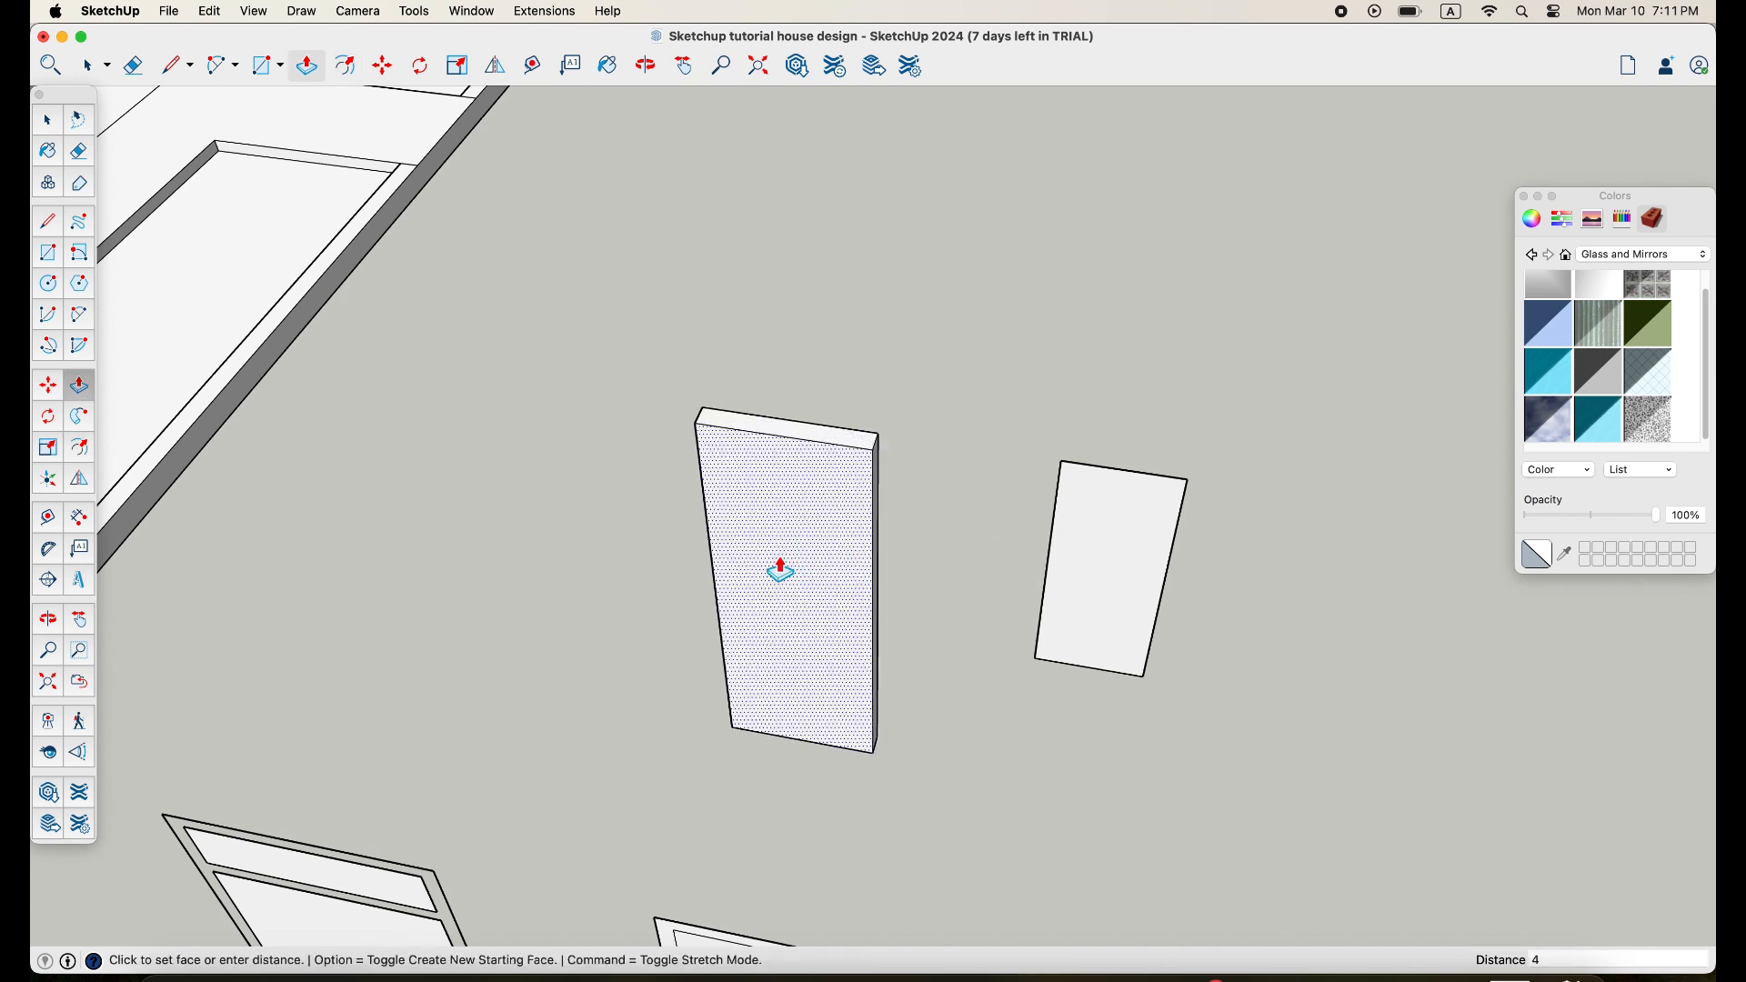
pyautogui.write('4')
pyautogui.press('Return')
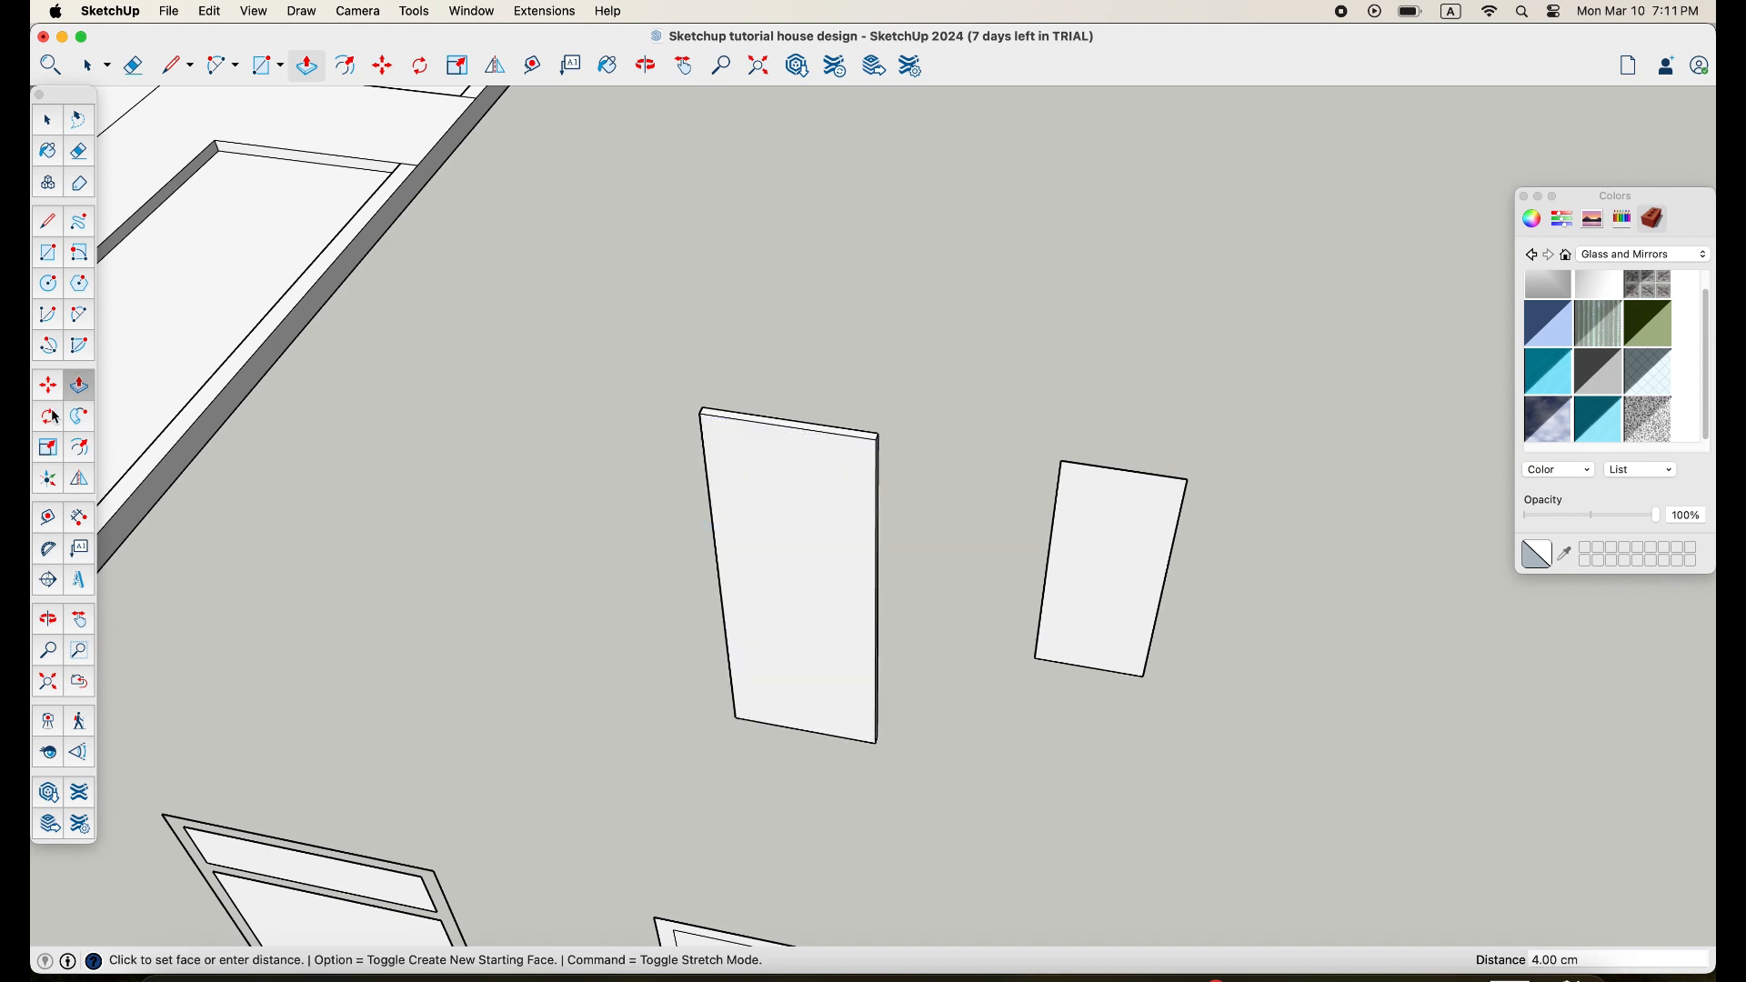
# Offset the door's front face inward 10 cm, and offset the resulting inner face inward another 1 cm
pyautogui.click(80, 448)
pyautogui.scroll(2, 787, 436)
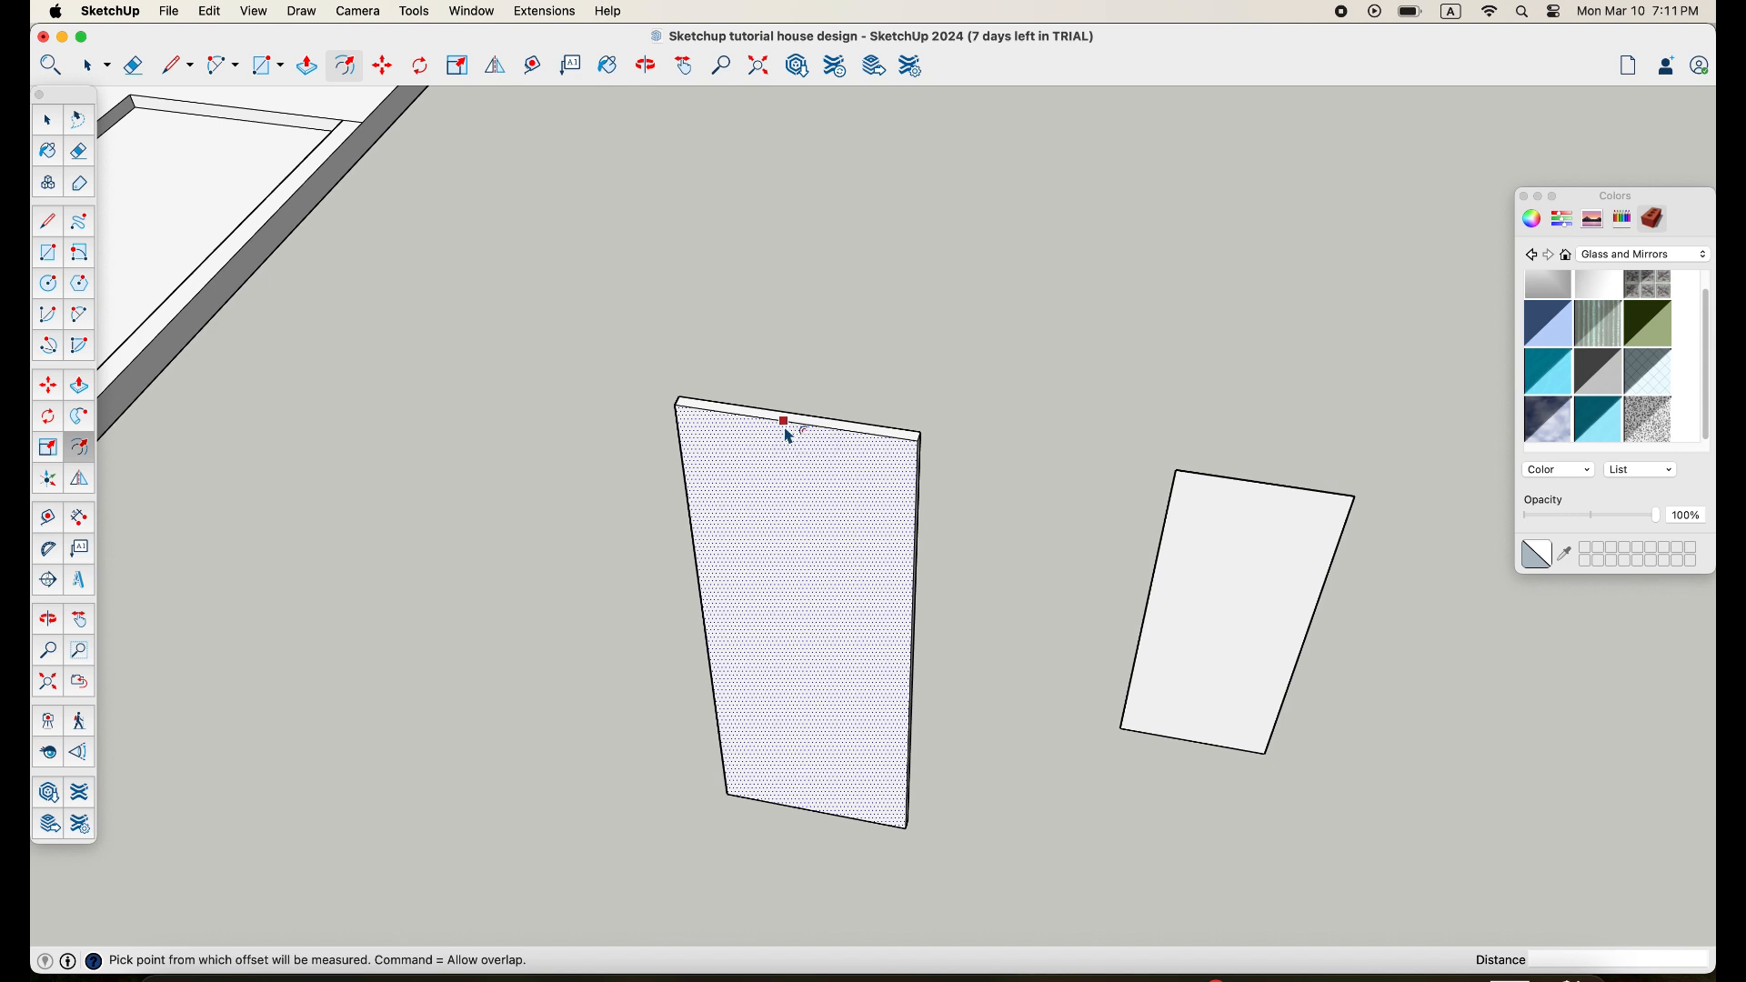
pyautogui.click(789, 437)
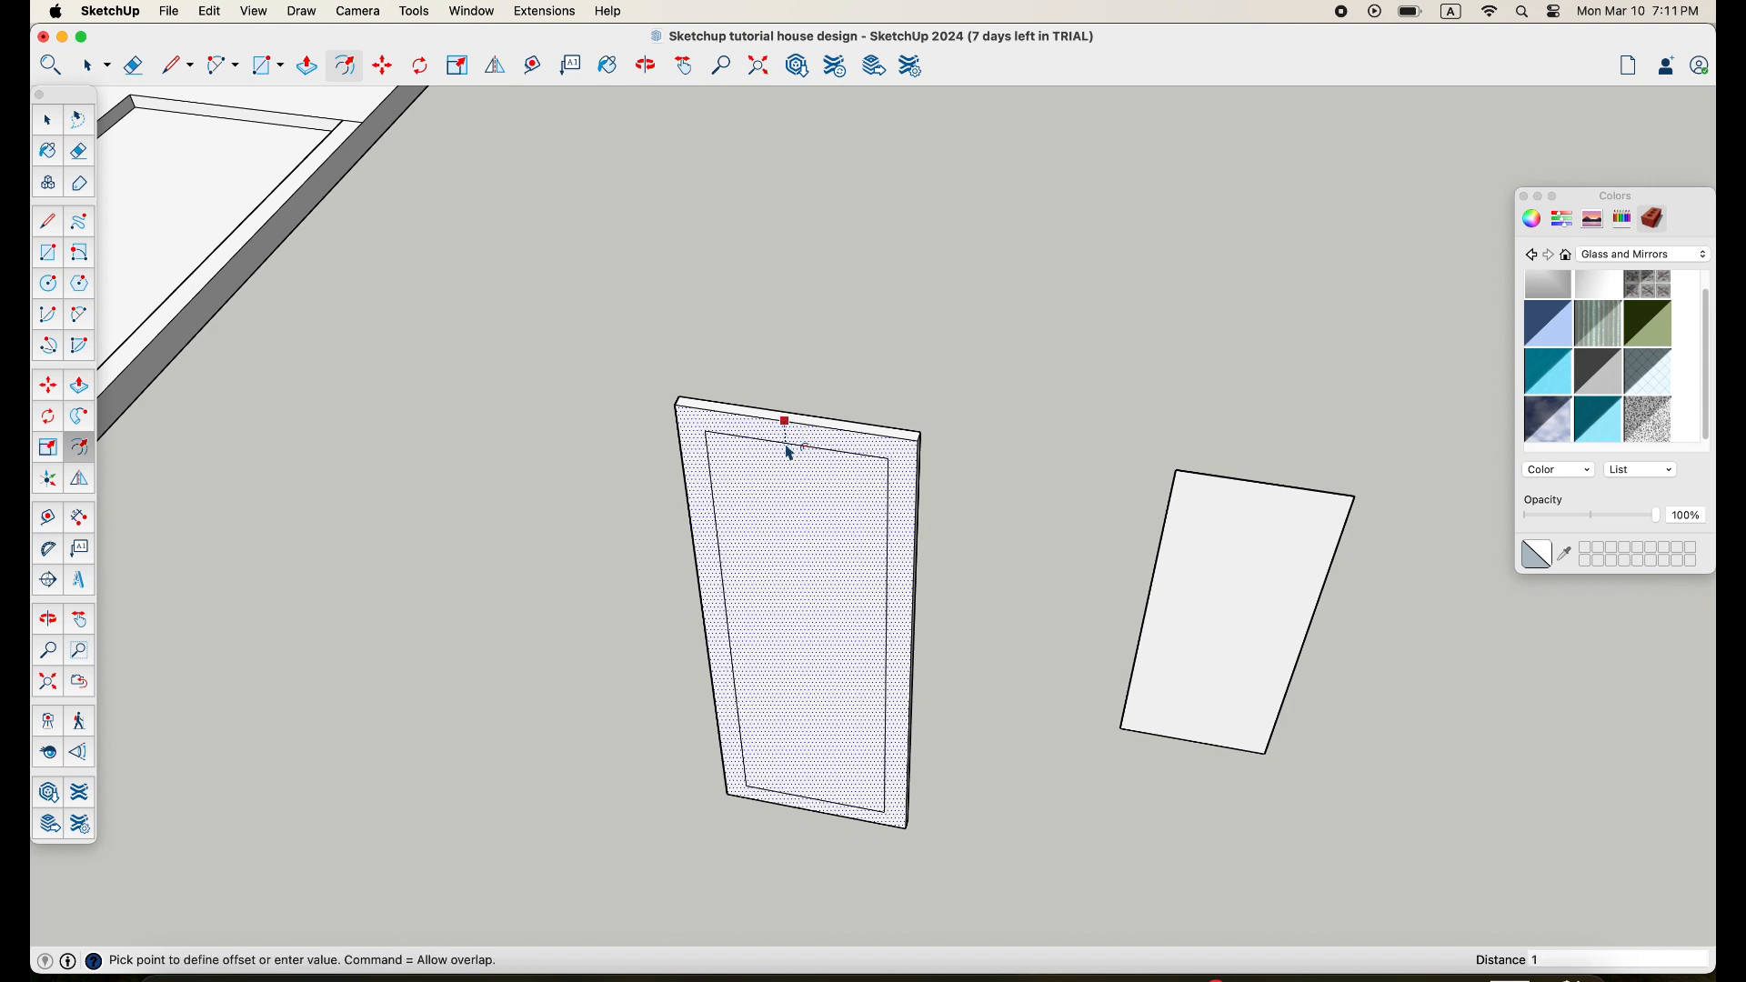
pyautogui.press('Return')
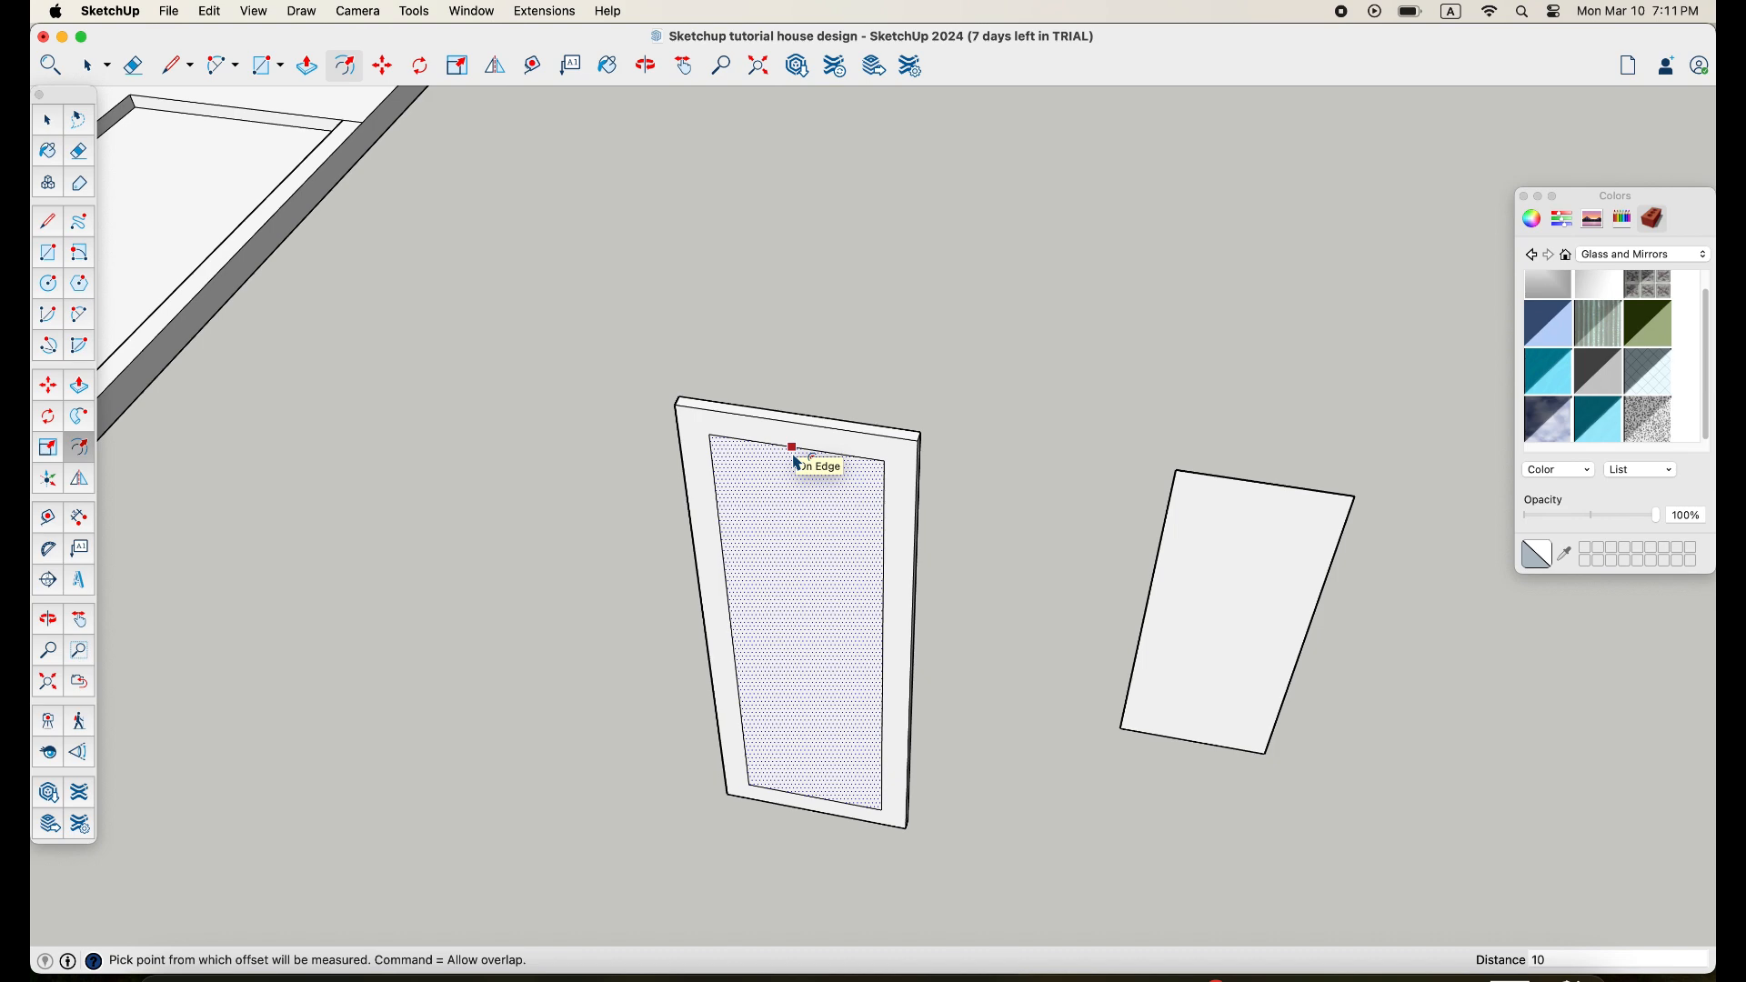
pyautogui.click(797, 463)
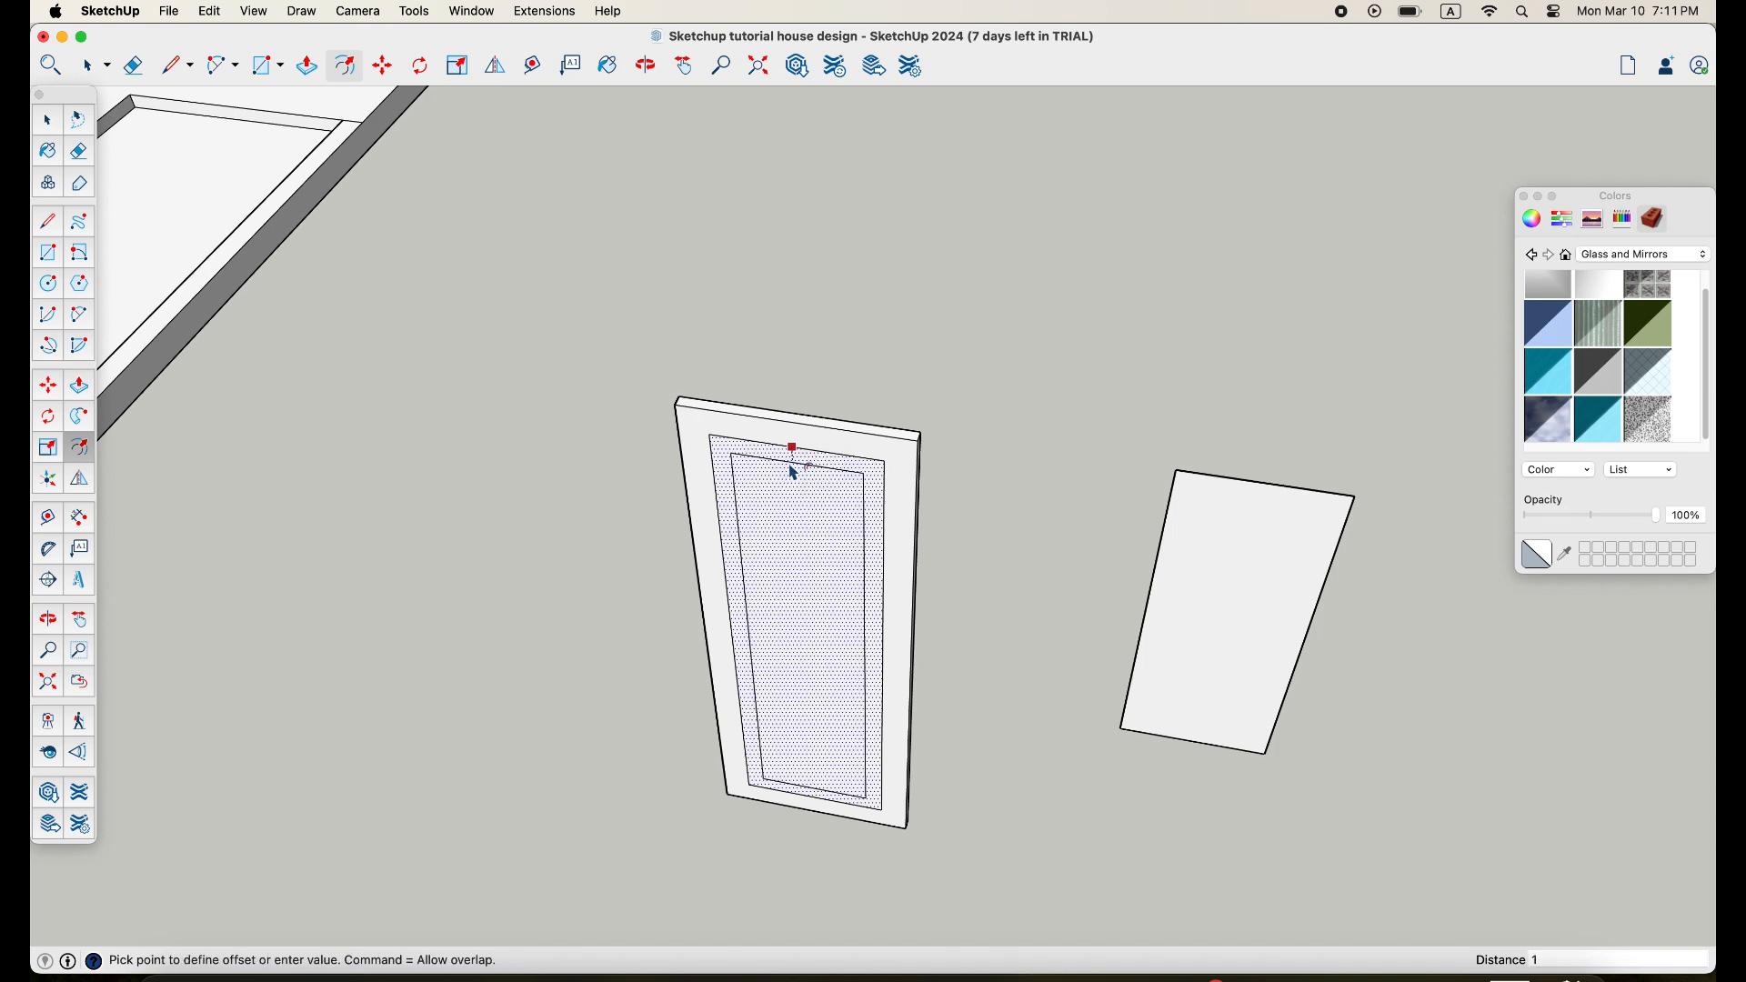
pyautogui.click(887, 505)
# Offset the door's back face inward 10 cm and add a second, narrow offset inside that outline
pyautogui.moveTo(886, 506); pyautogui.dragTo(706, 394, button='middle')
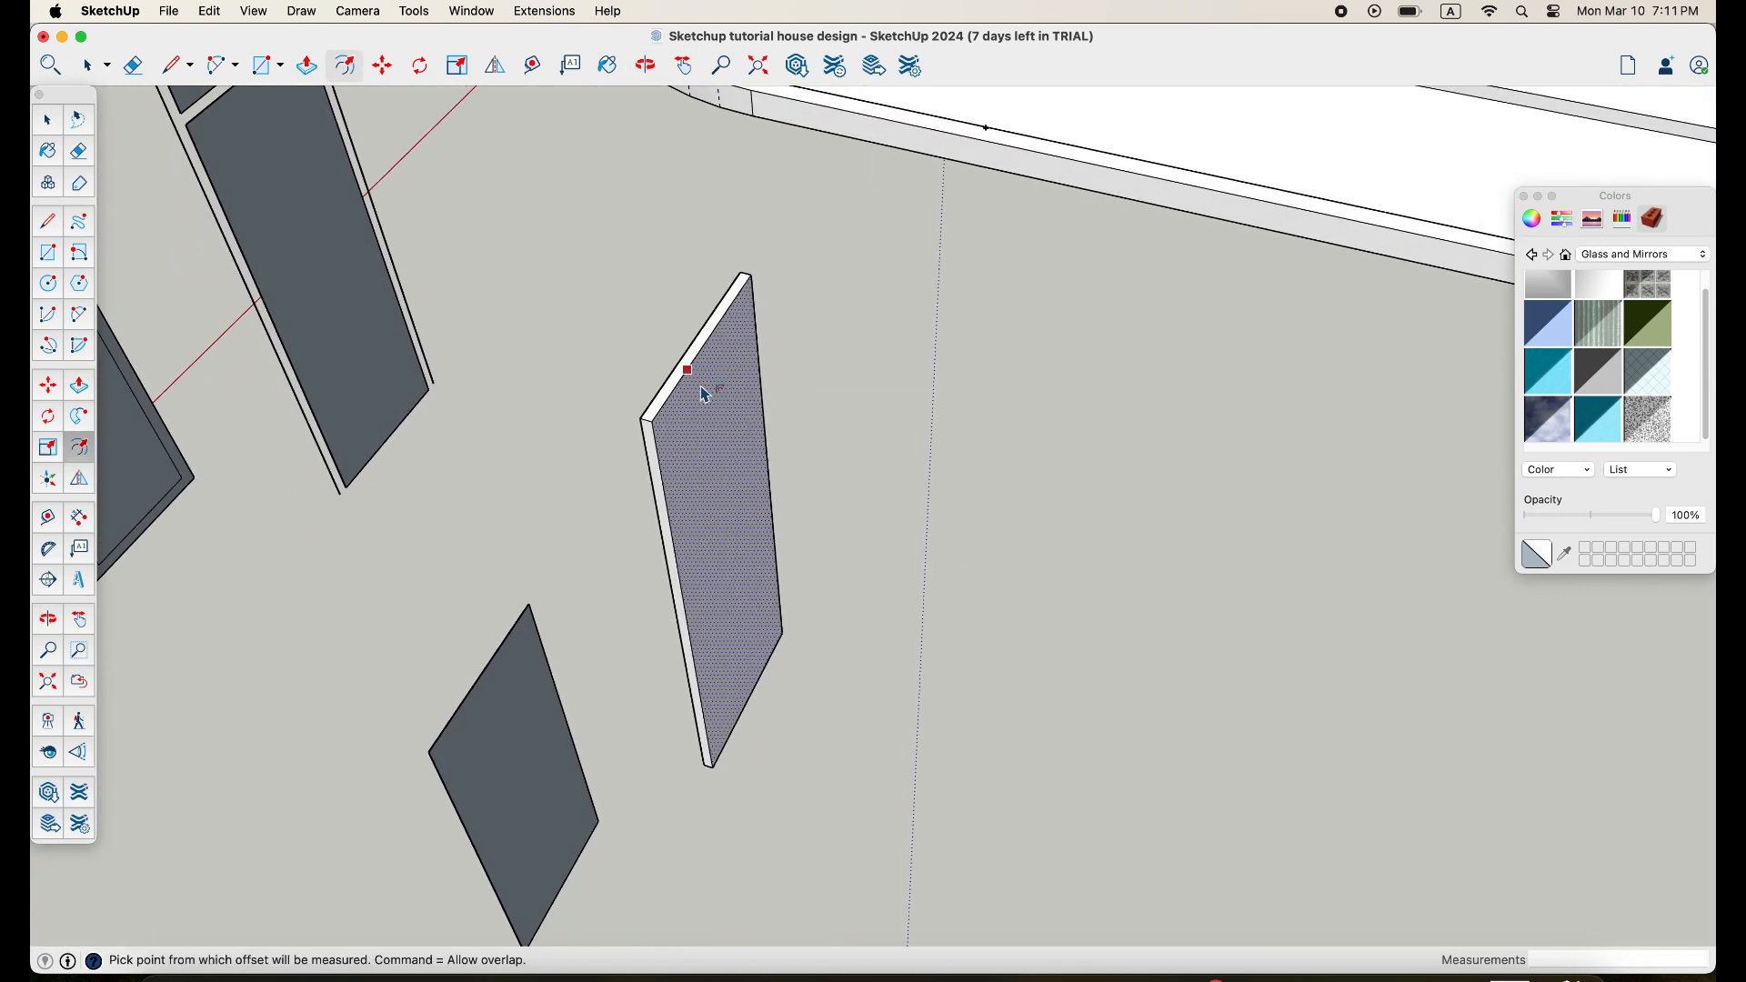
pyautogui.scroll(3, 706, 395)
pyautogui.click(700, 350)
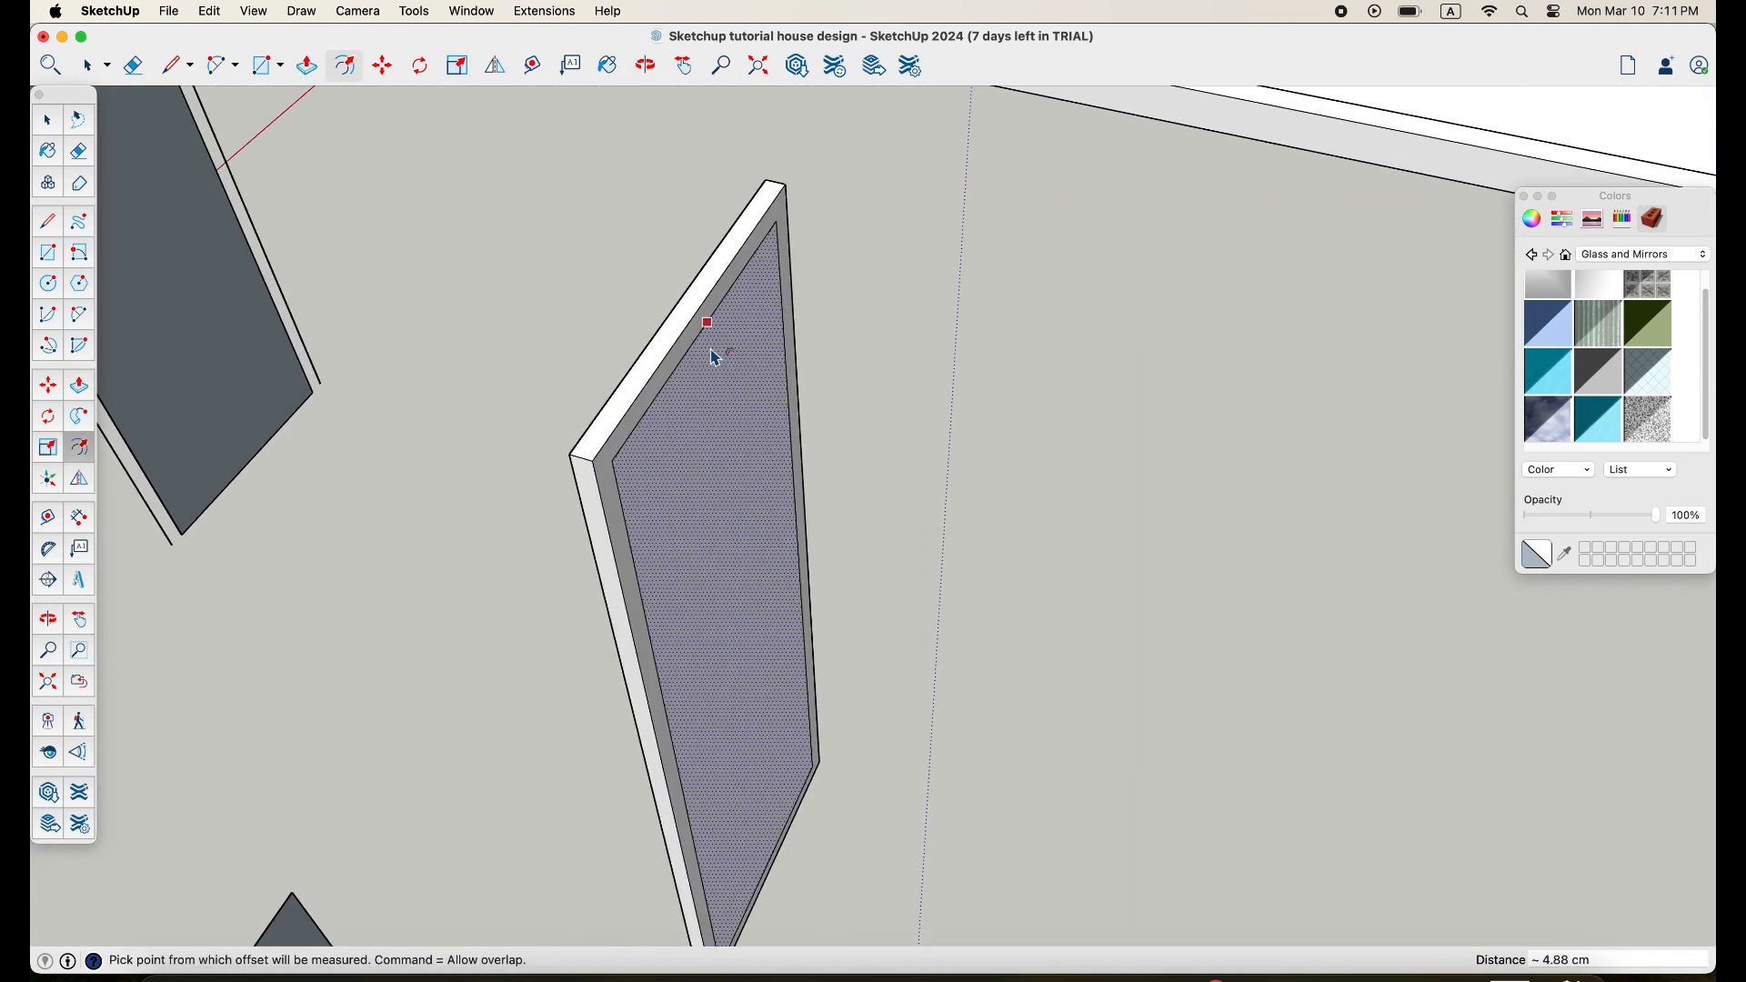
pyautogui.doubleClick(713, 365)
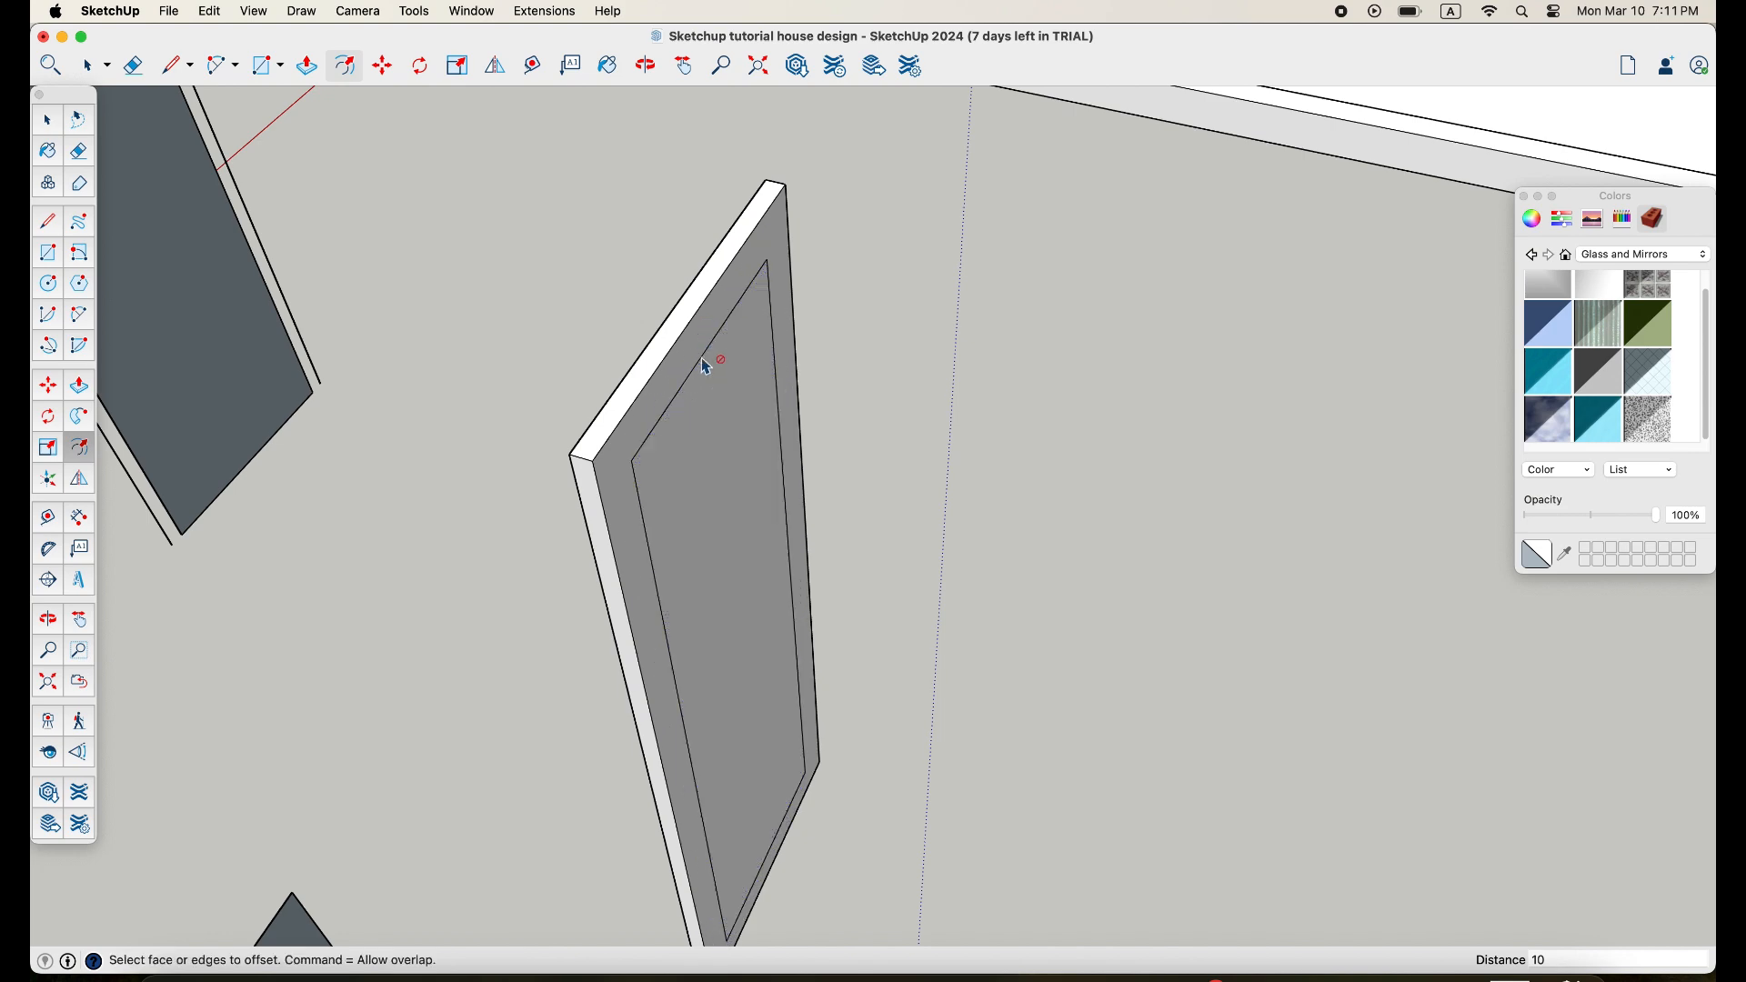
pyautogui.click(697, 367)
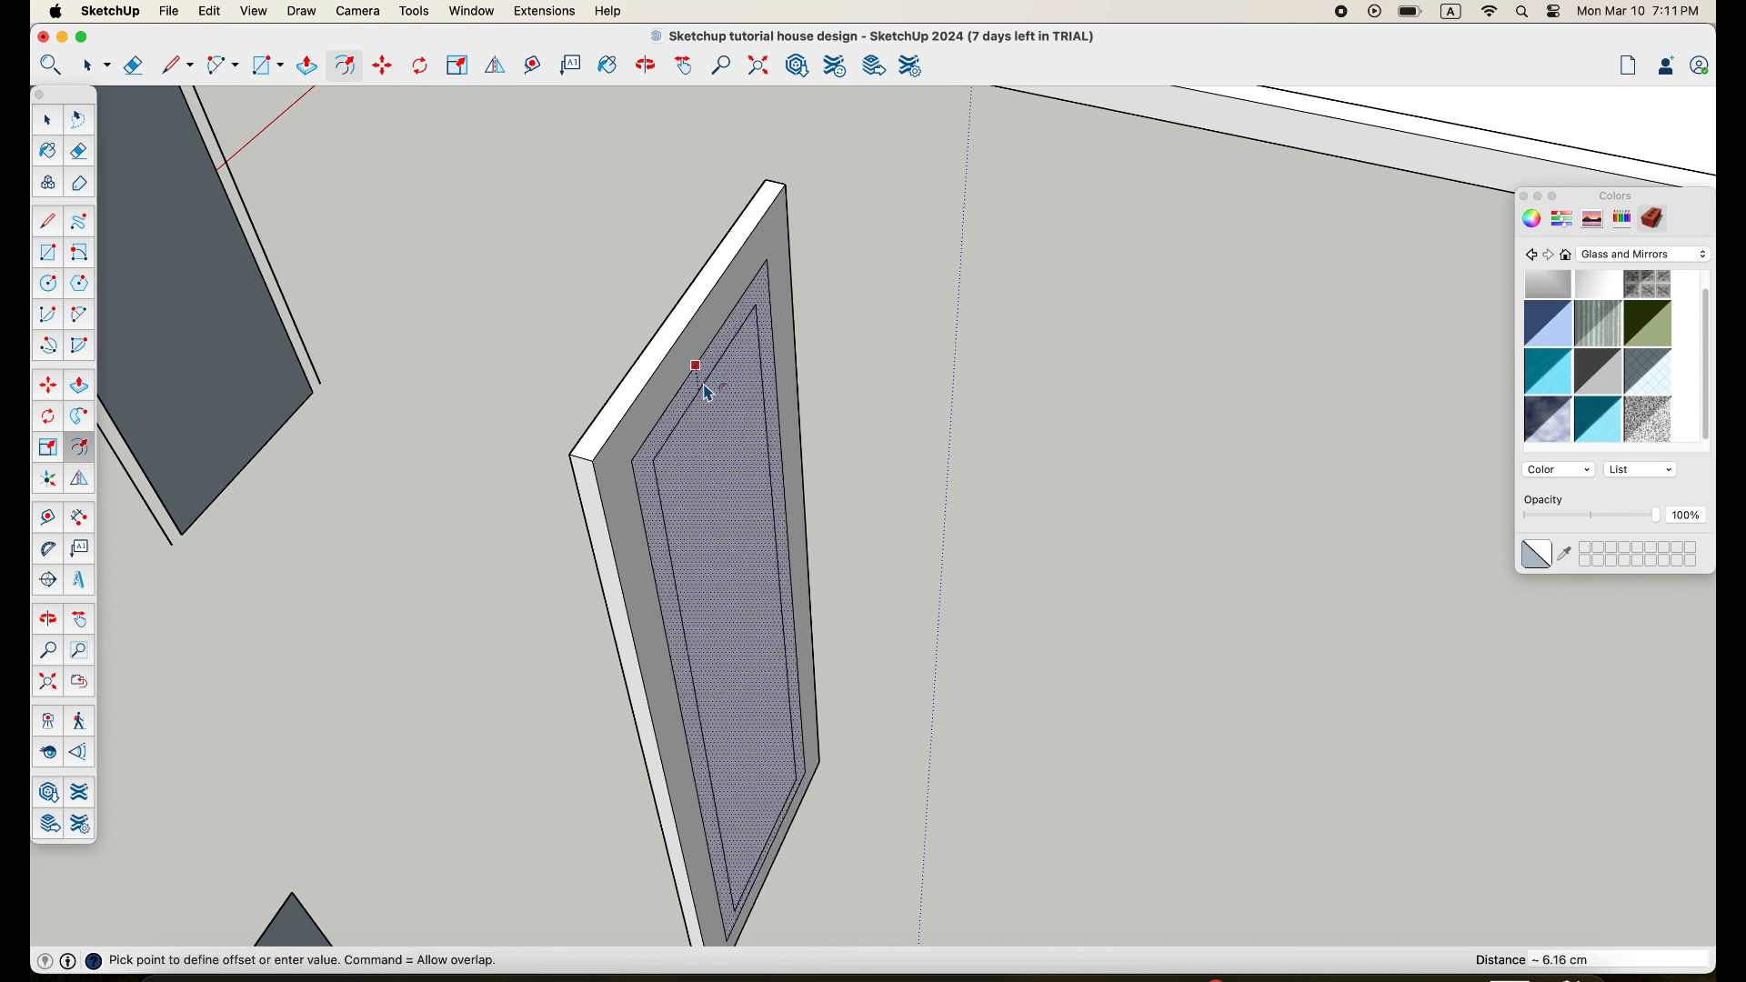
pyautogui.click(674, 534)
# Offset the outline of the smaller rectangular face inward 7 cm to form a window frame
pyautogui.moveTo(674, 534); pyautogui.dragTo(1046, 398, button='middle')
pyautogui.scroll(-5, 1002, 531)
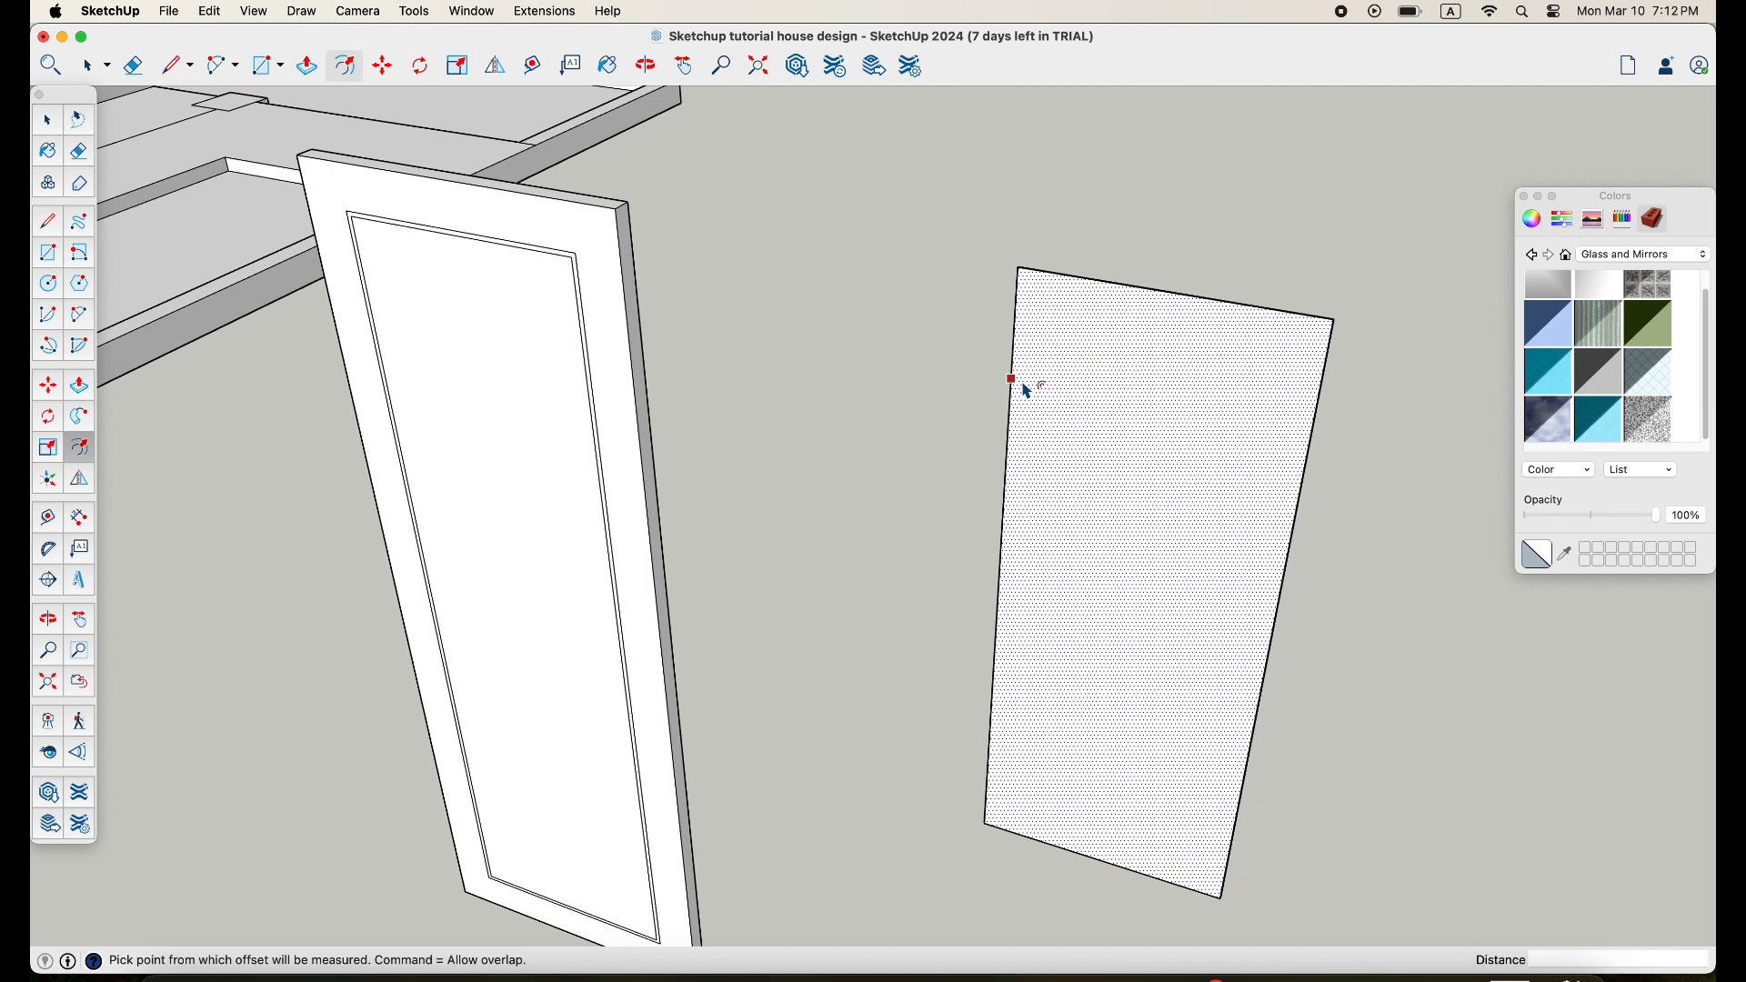
pyautogui.click(1013, 380)
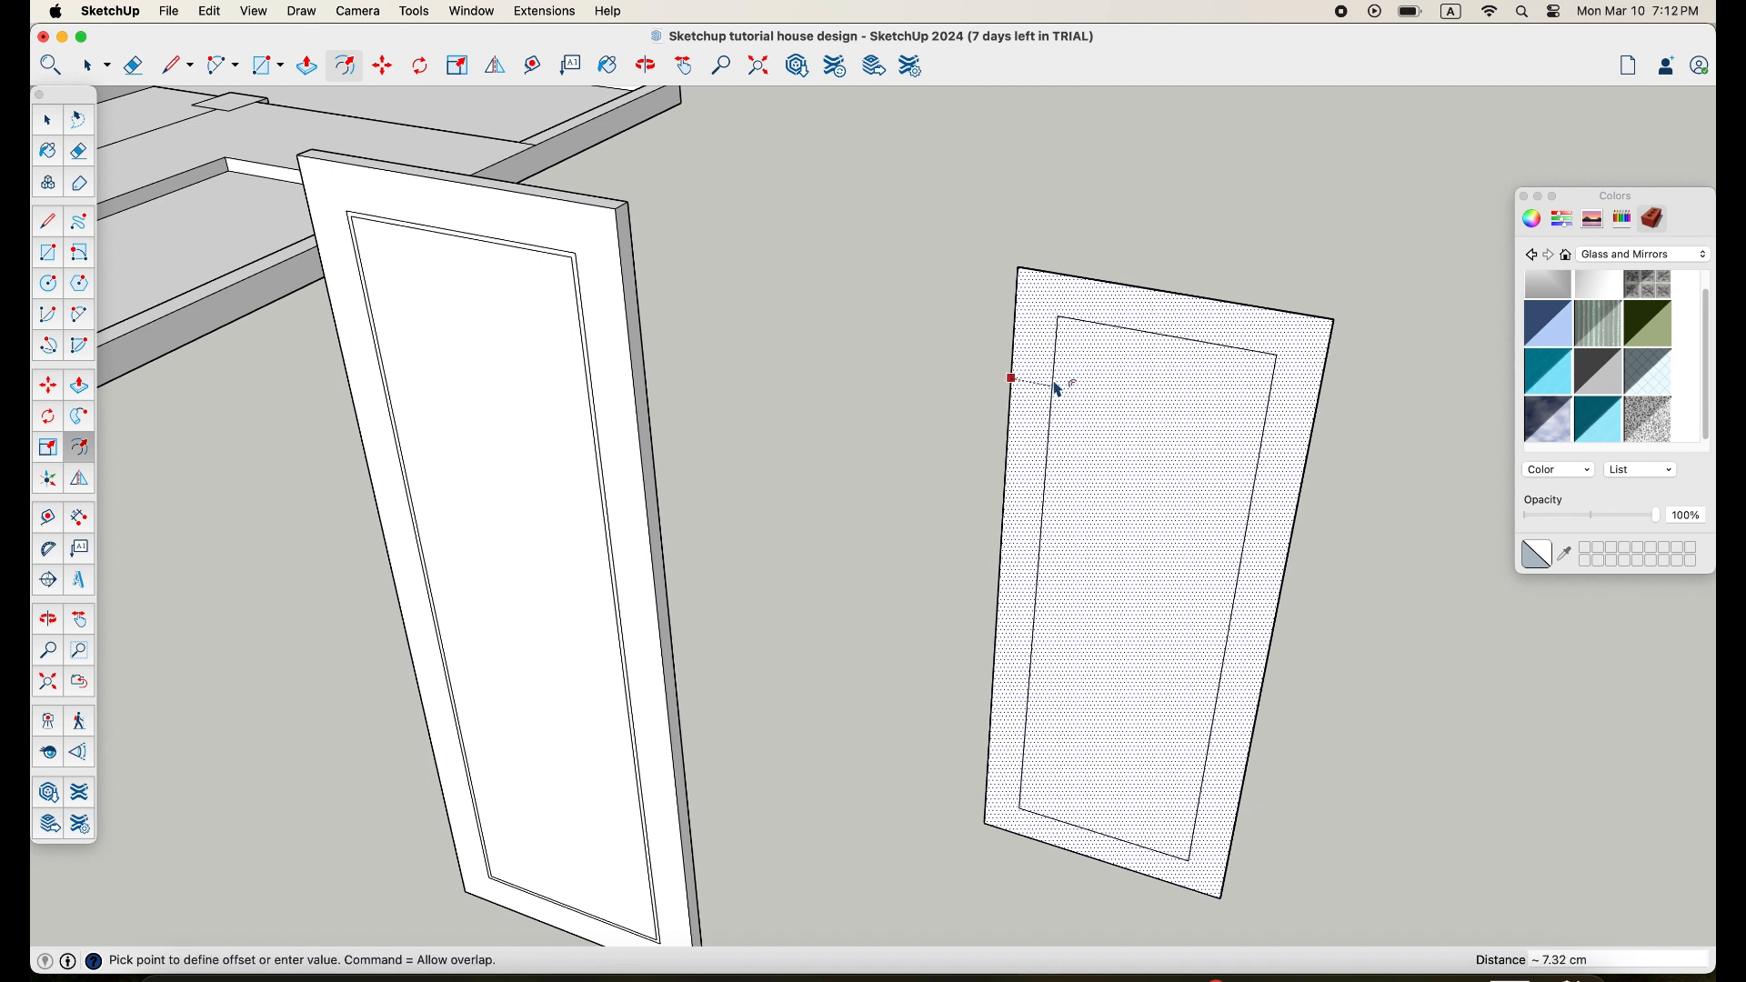
pyautogui.click(1058, 390)
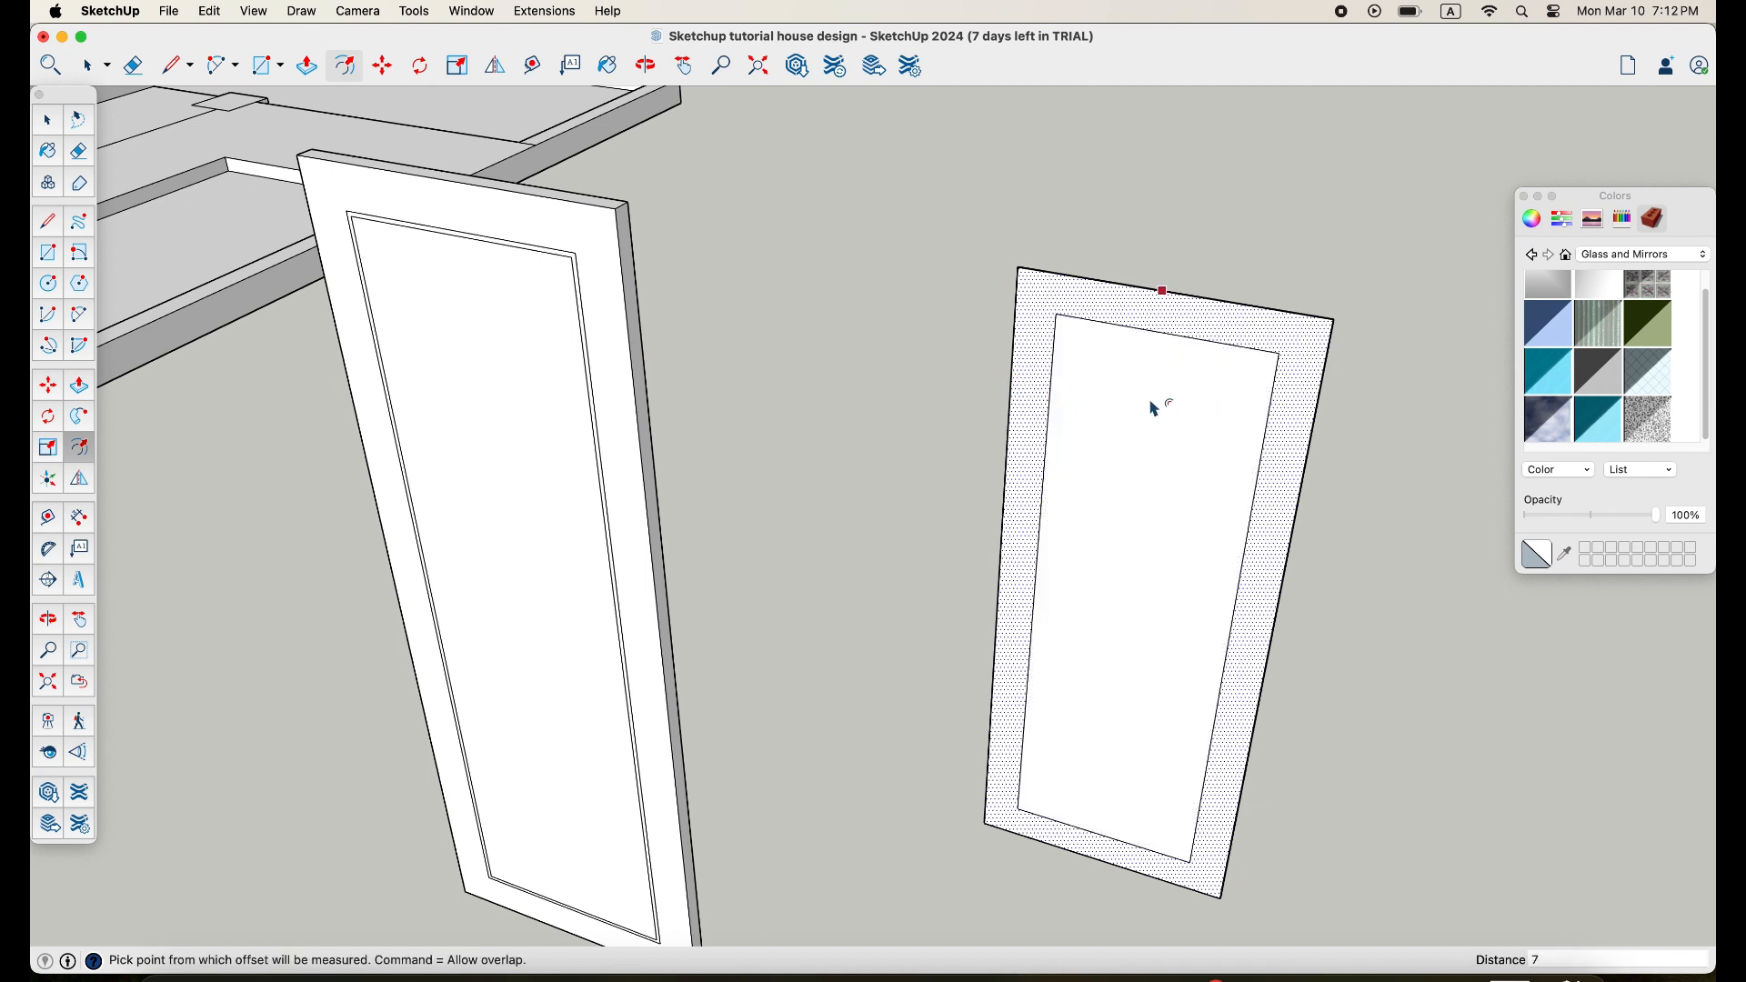
# Place a vertical guide through the centre of the window's inner rectangle and horizontal guides 35 cm from its top and bottom edges
pyautogui.press('t')
pyautogui.click(1052, 385)
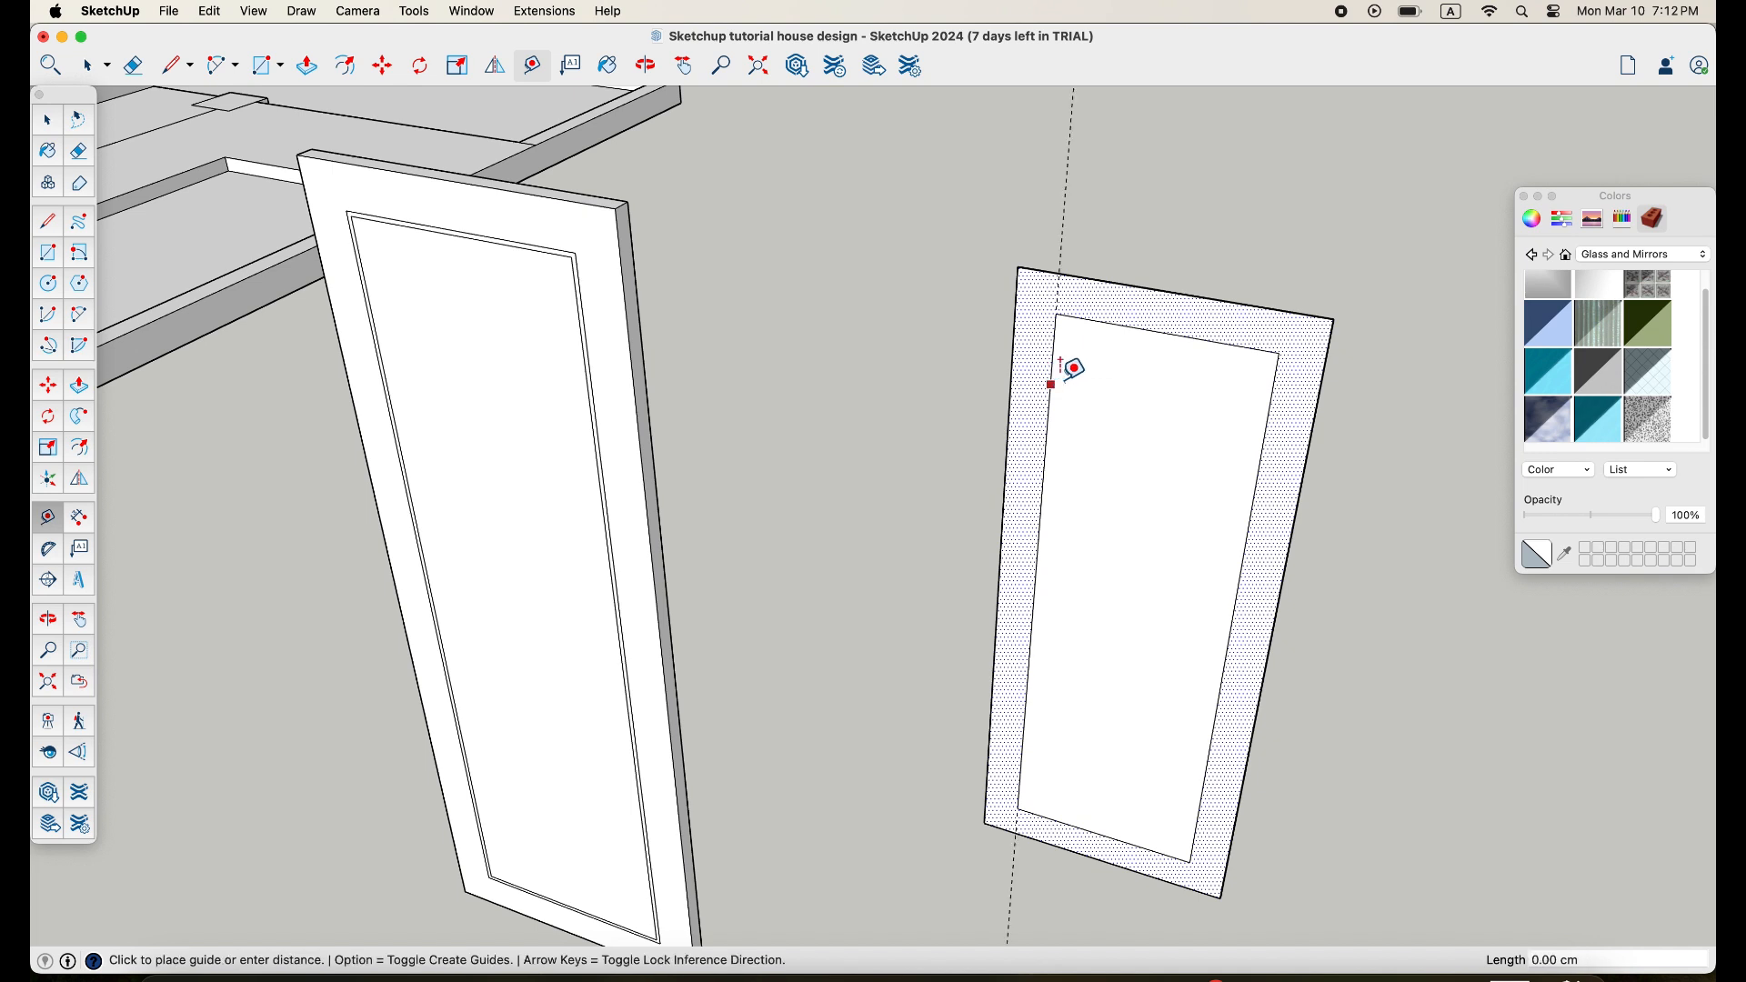
pyautogui.click(1167, 324)
pyautogui.click(1203, 338)
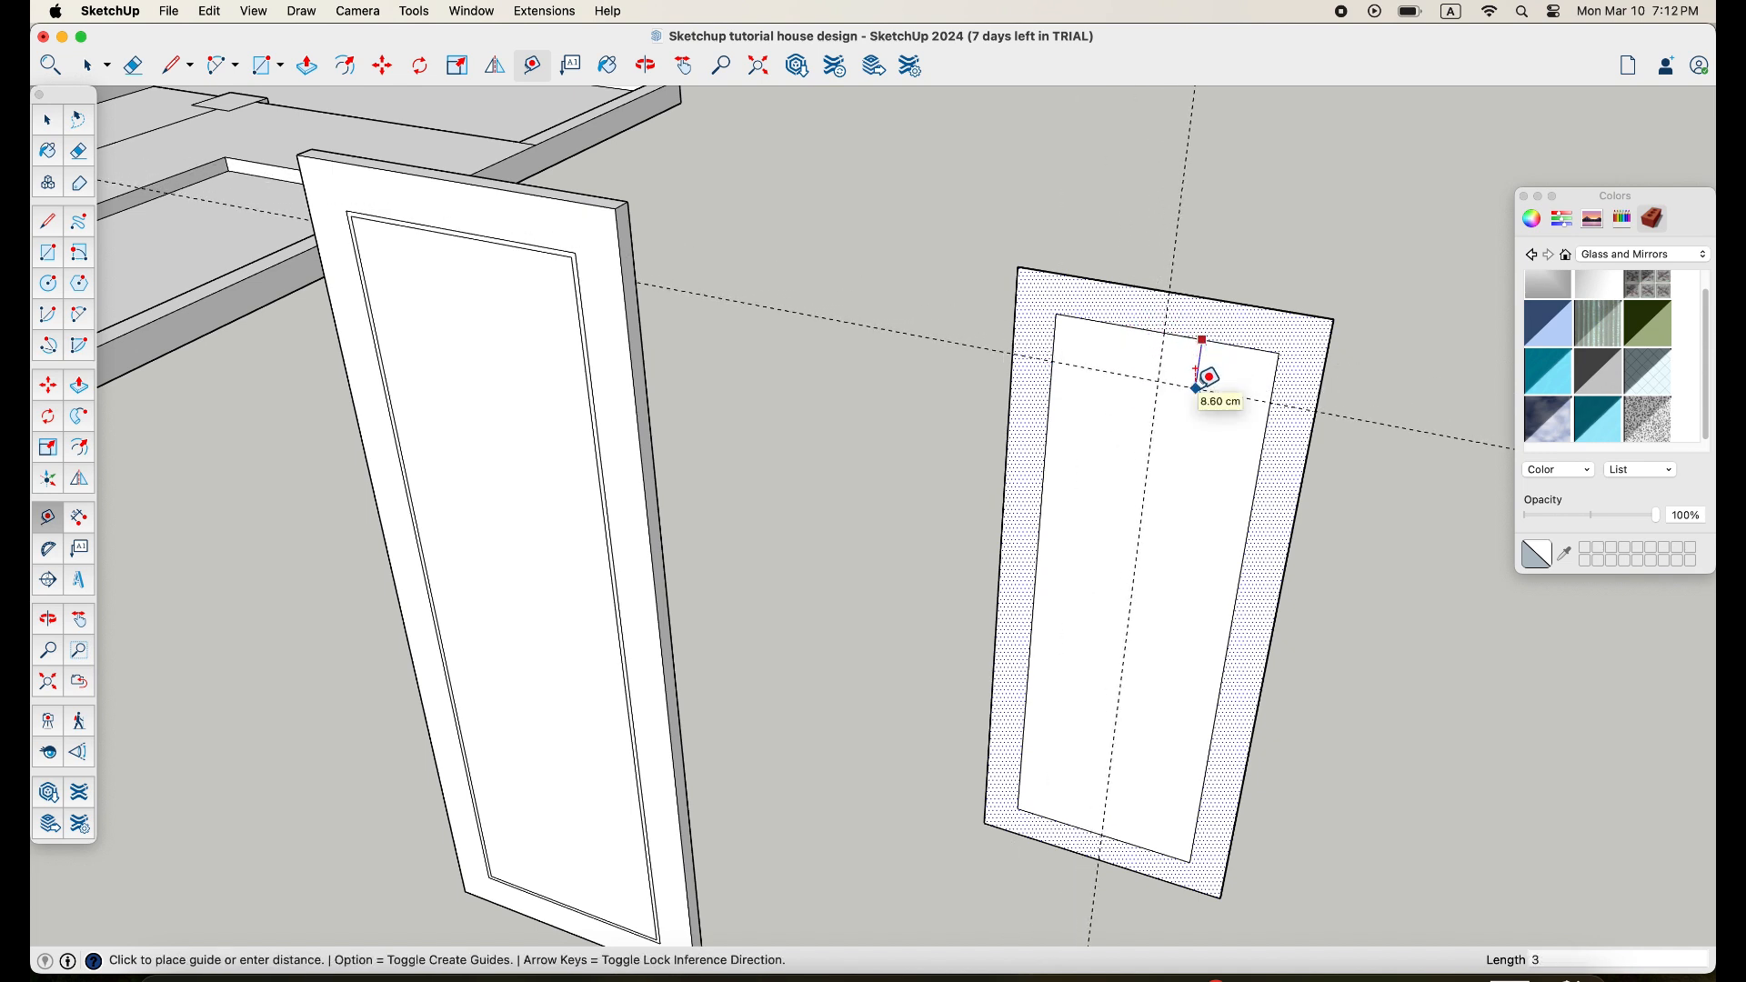
pyautogui.click(1209, 535)
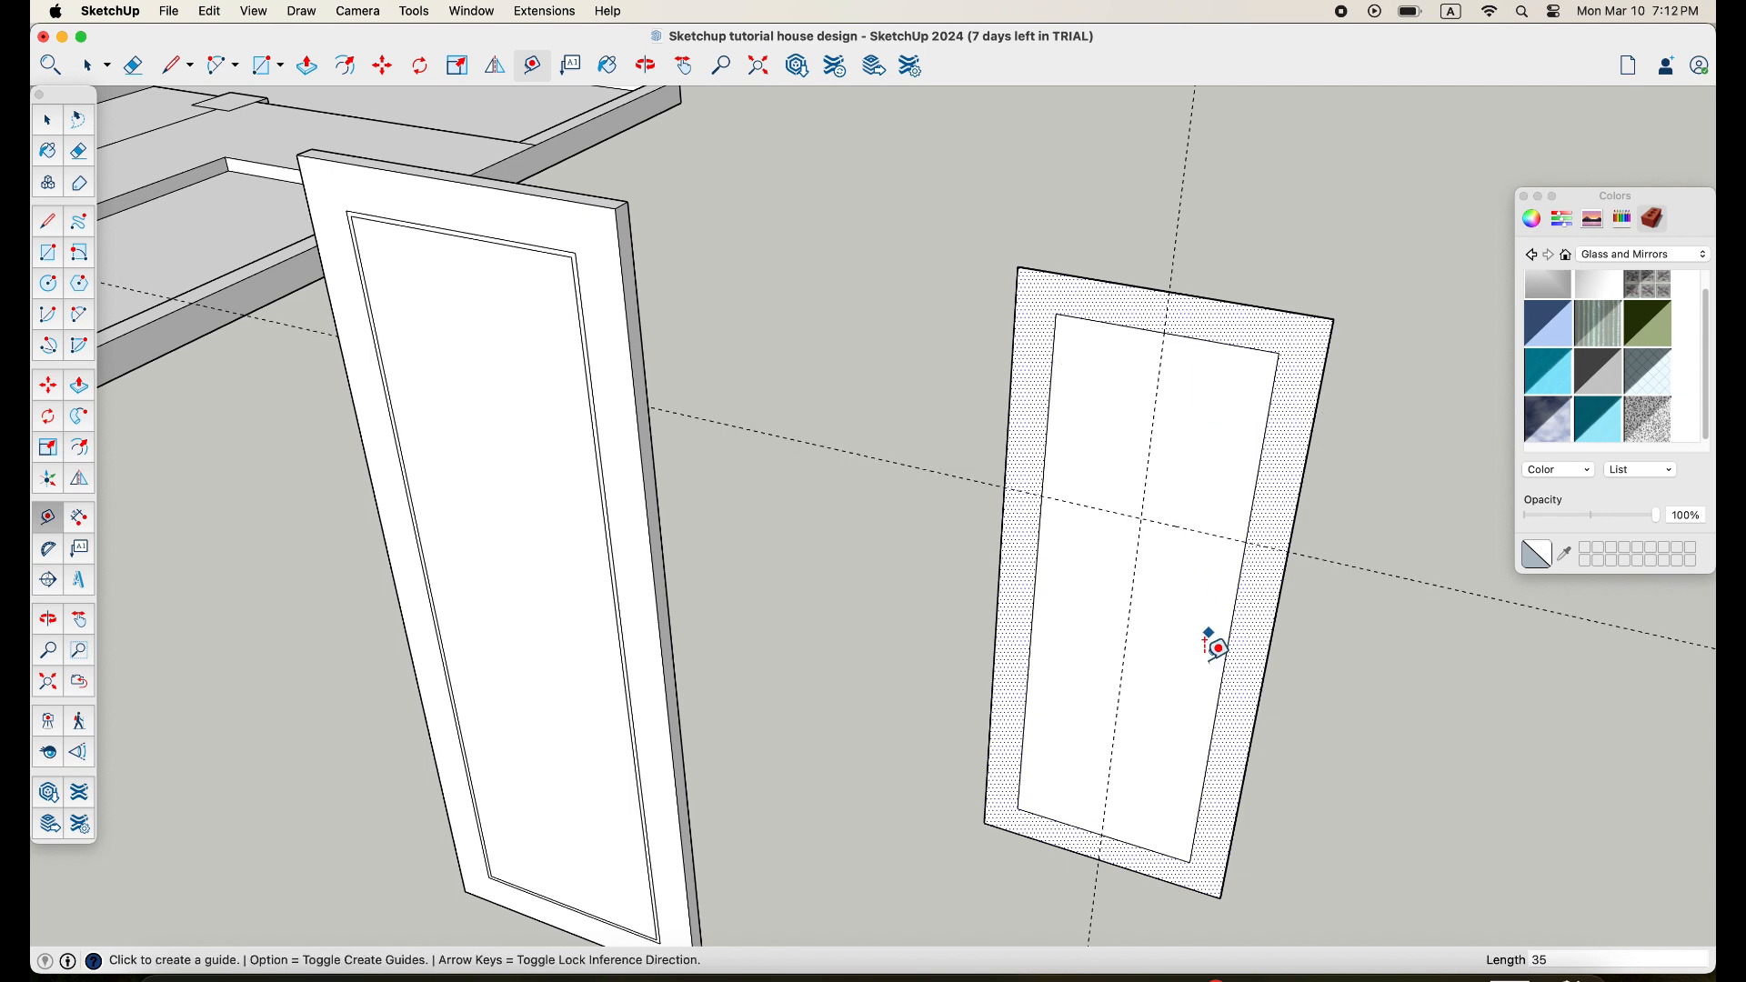
pyautogui.click(1128, 842)
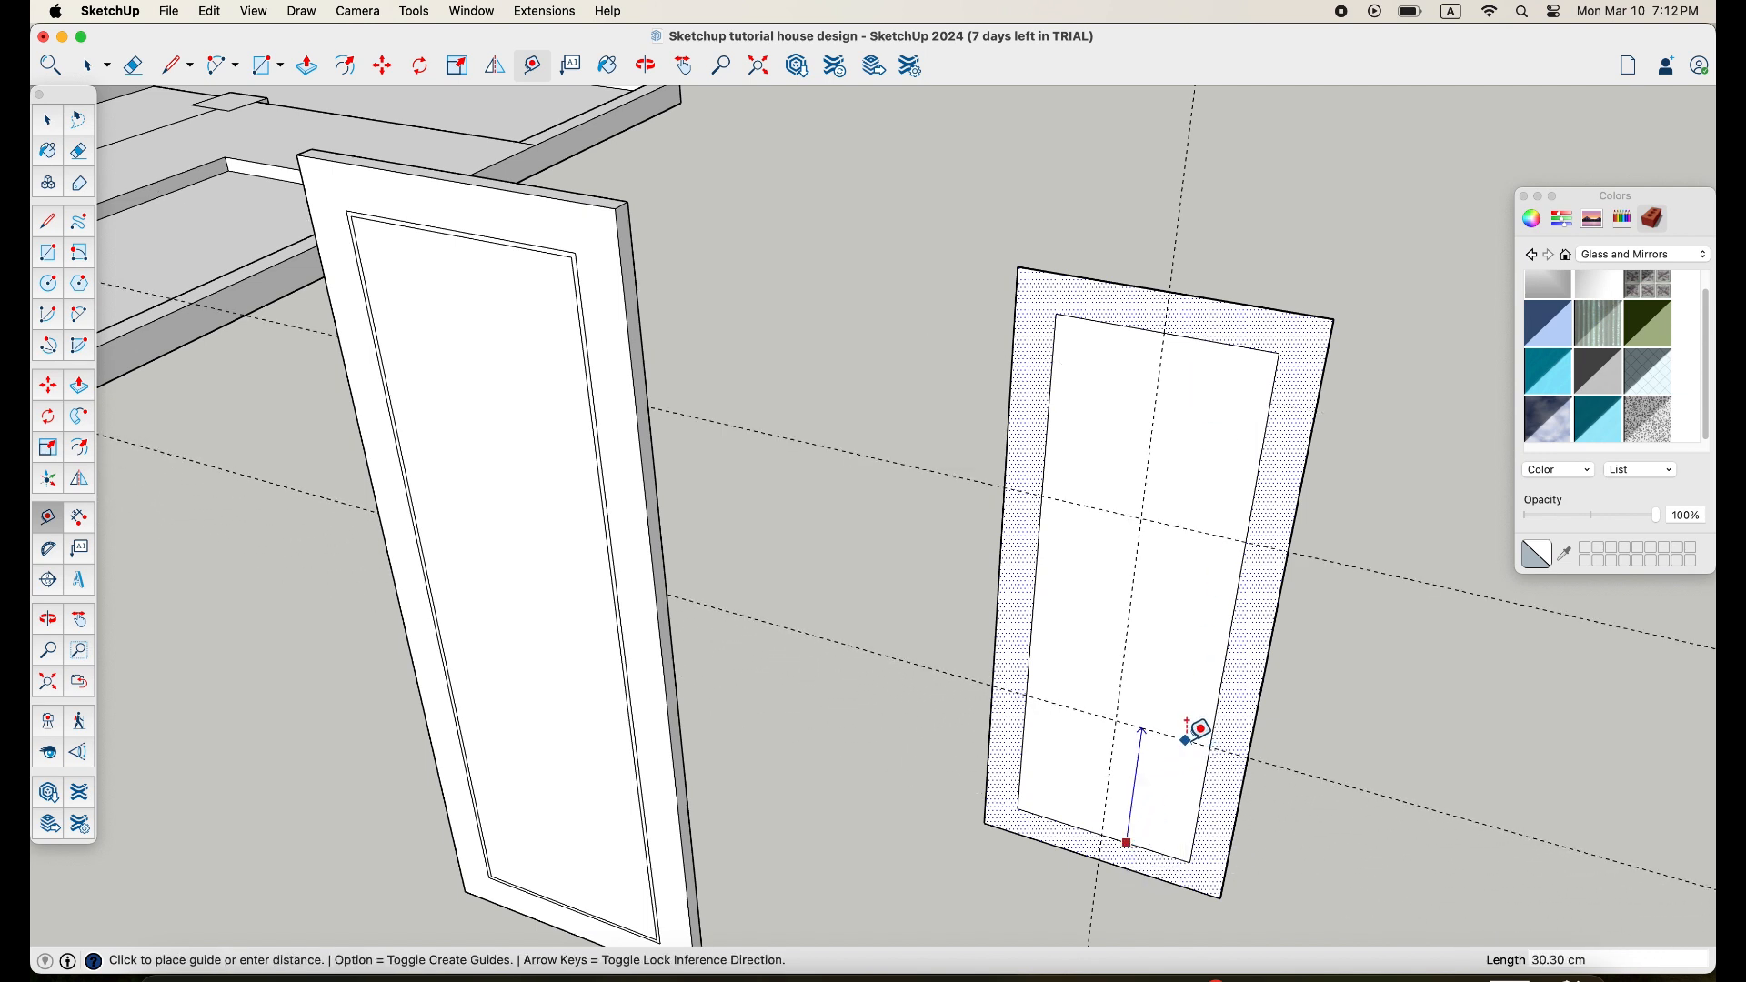
pyautogui.write('35')
pyautogui.press('Return')
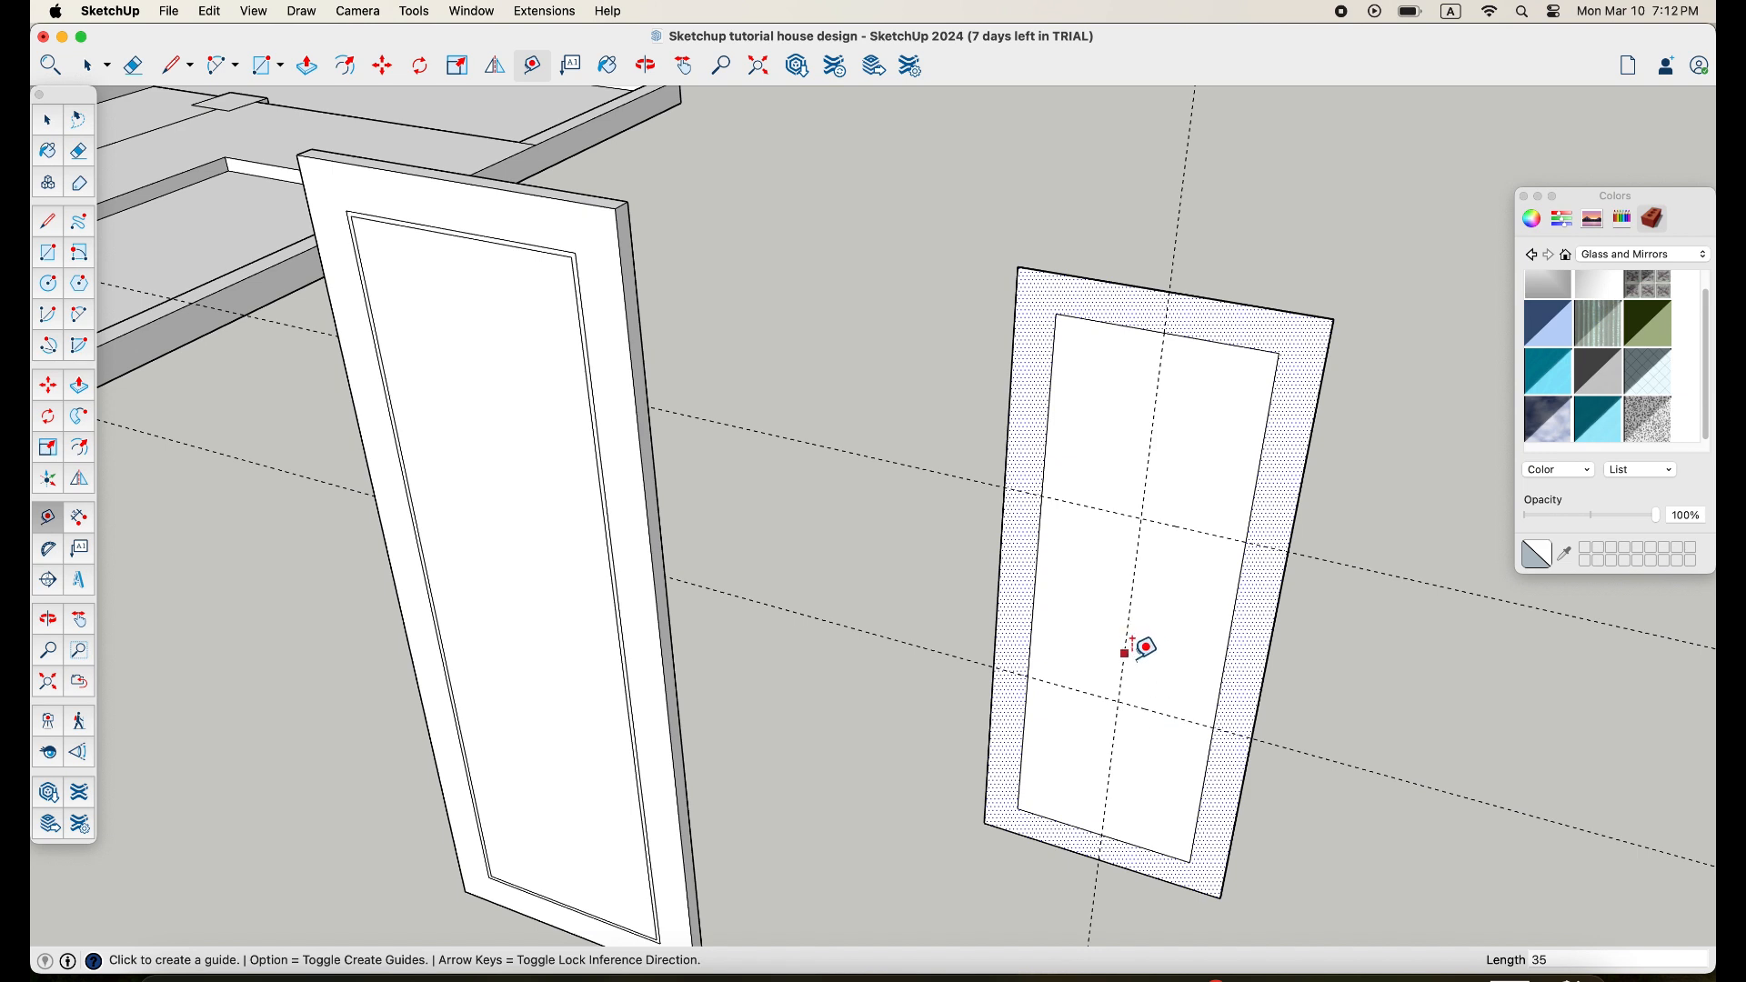
# Add guides 3 cm inward from each horizontal guide and 1.5 cm on either side of the vertical centre guide
pyautogui.click(1144, 707)
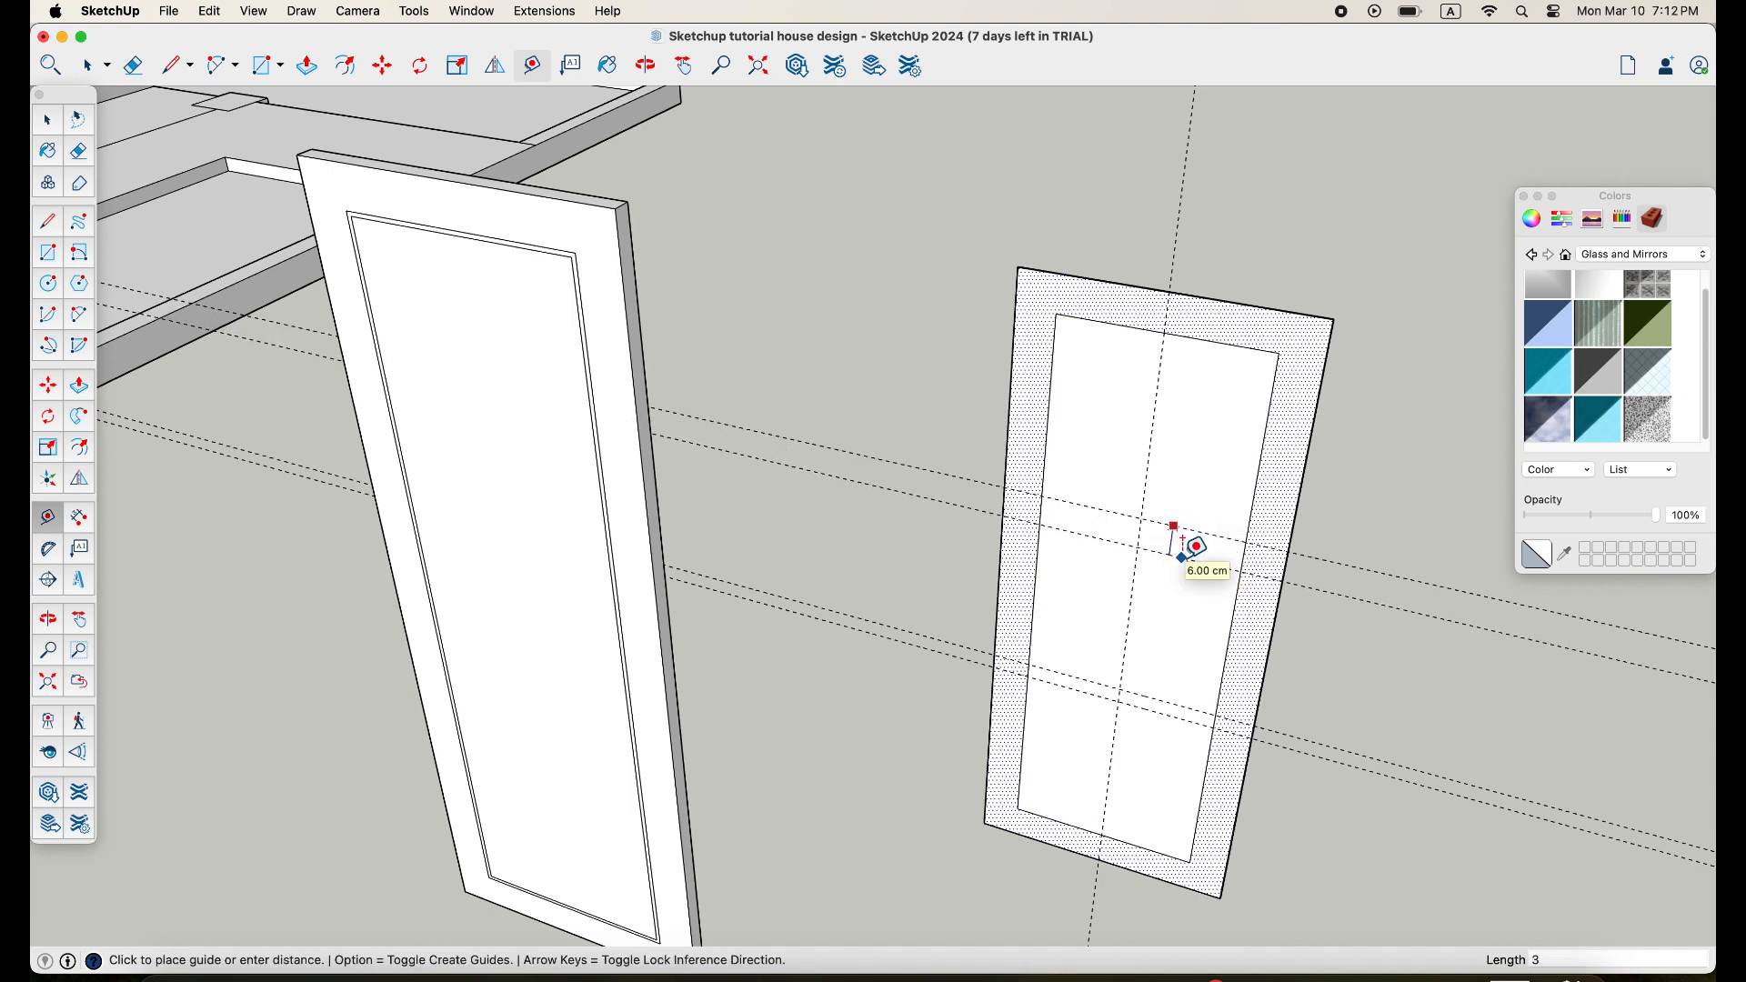
pyautogui.click(1182, 556)
pyautogui.click(1133, 587)
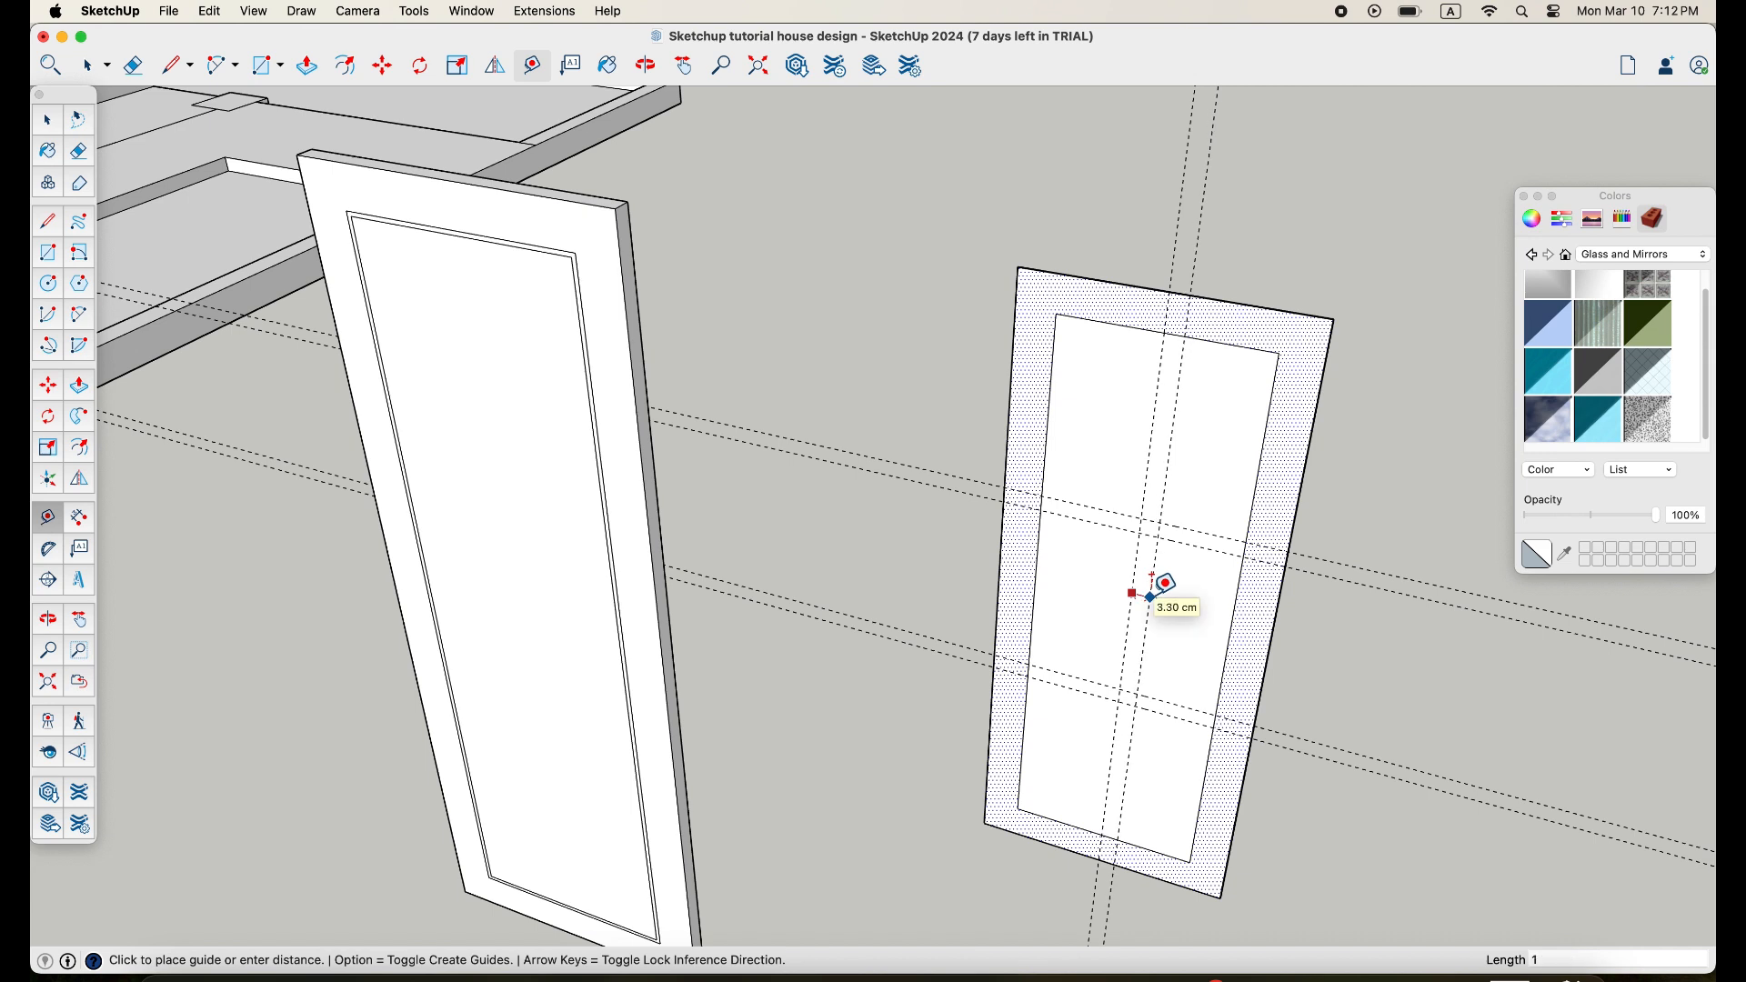
pyautogui.click(1153, 579)
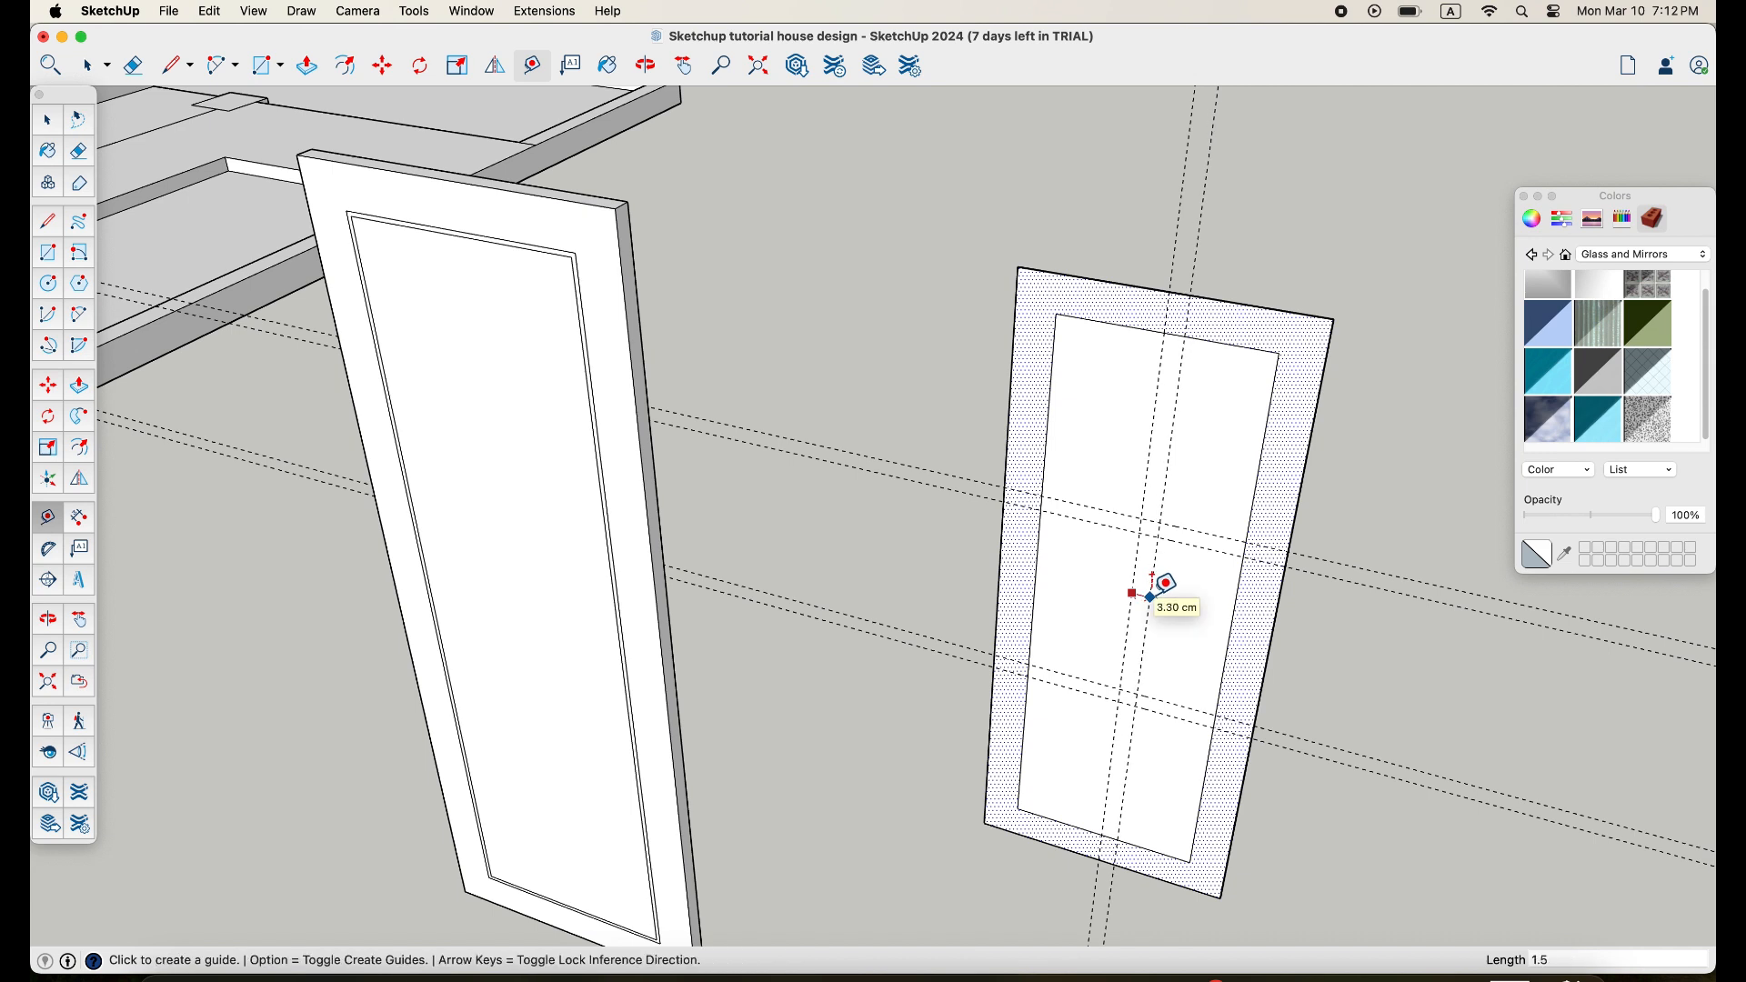
pyautogui.click(1138, 573)
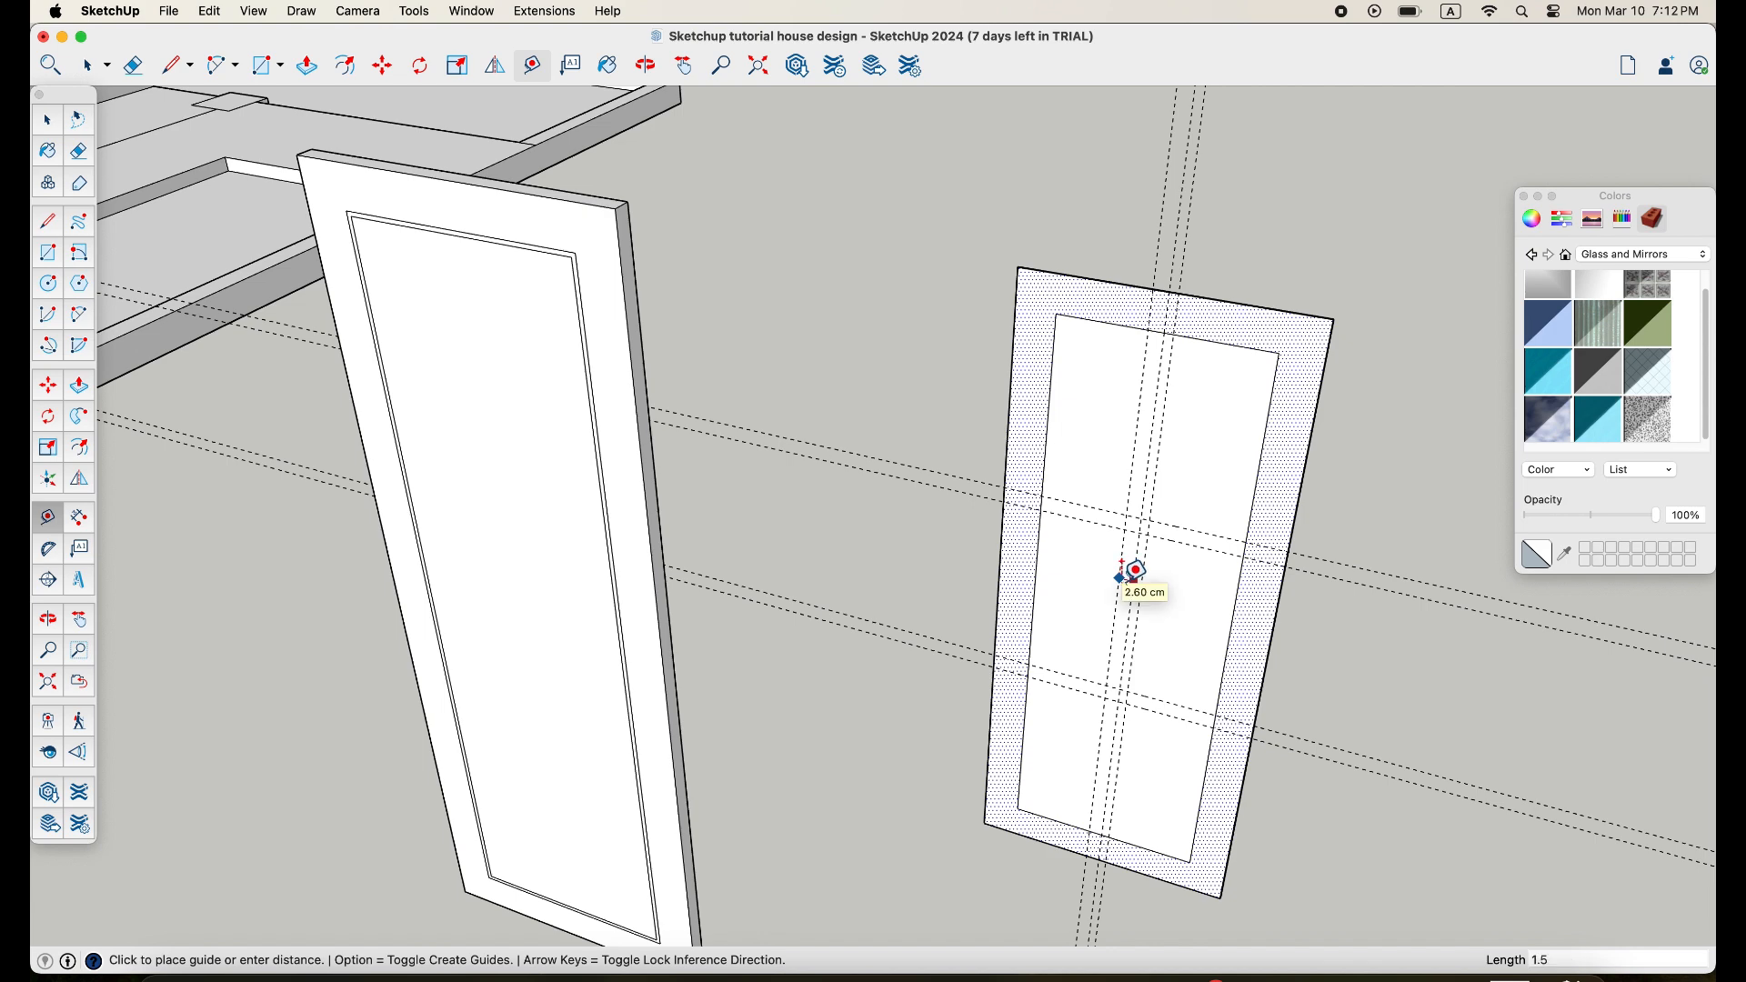
pyautogui.press('Return')
# Draw two 3 × 36 cm horizontal bars and one 3 × 111 cm vertical bar between the guides inside the window frame
pyautogui.moveTo(1057, 638); pyautogui.dragTo(1165, 621, button='middle')
pyautogui.scroll(3, 938, 548)
pyautogui.press('r')
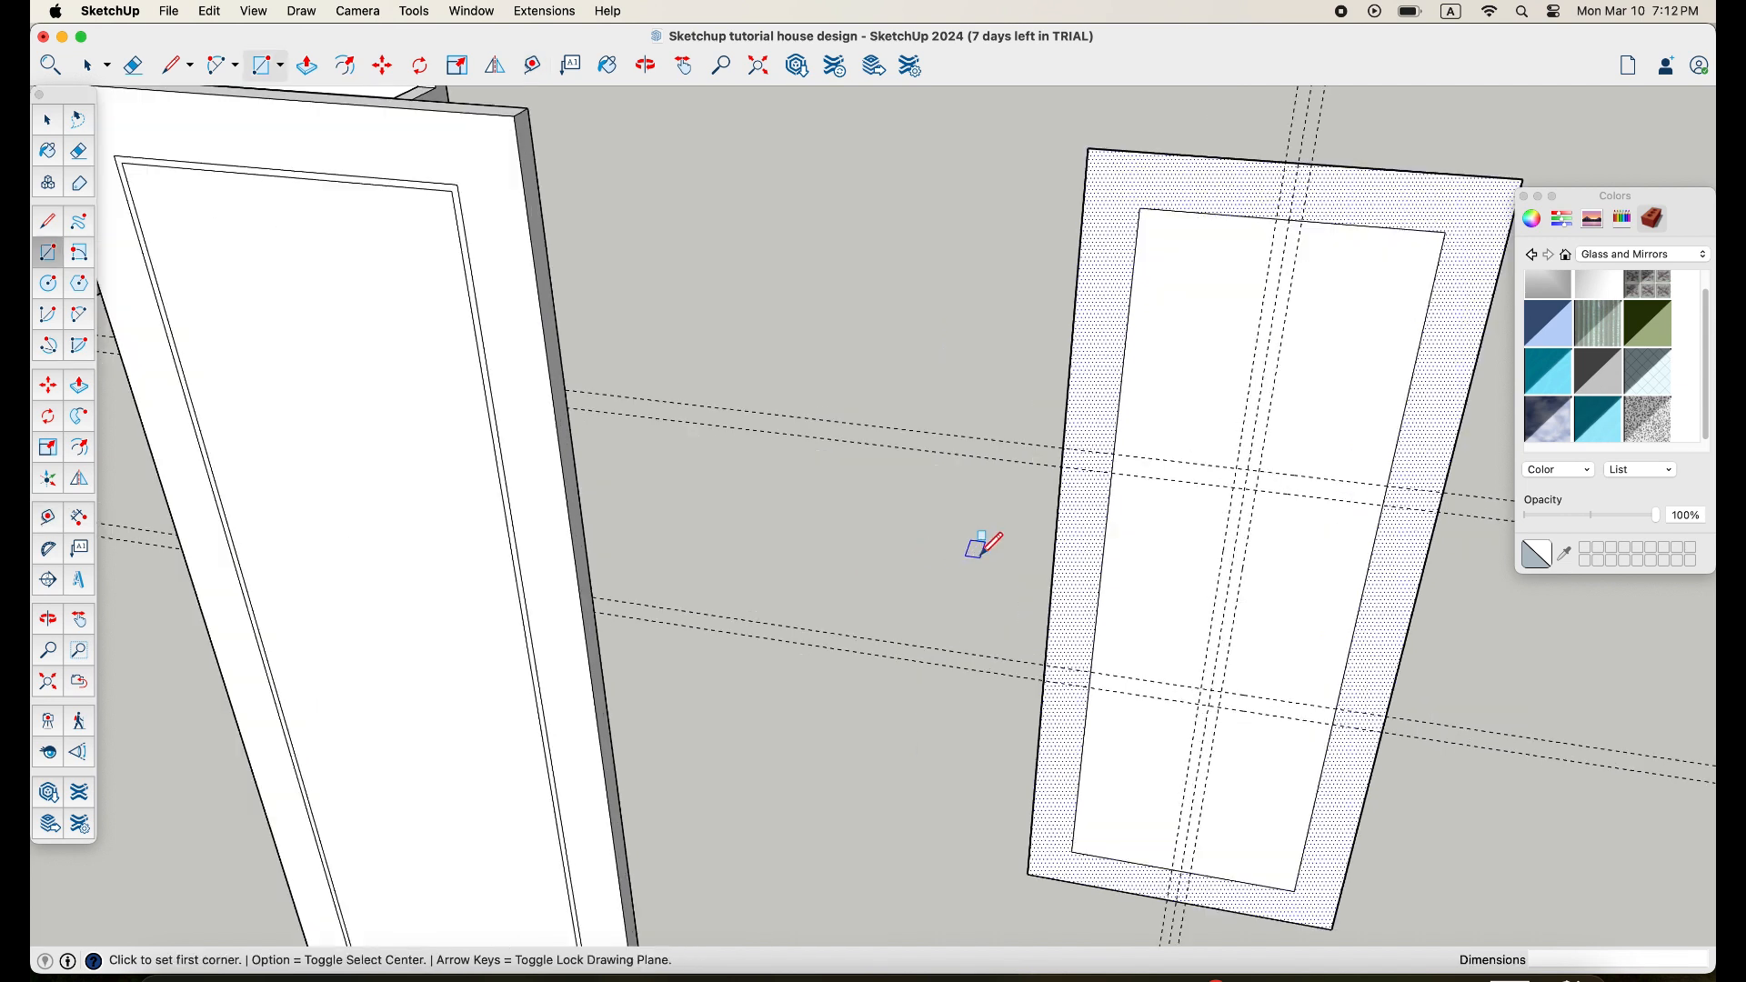
pyautogui.click(1113, 454)
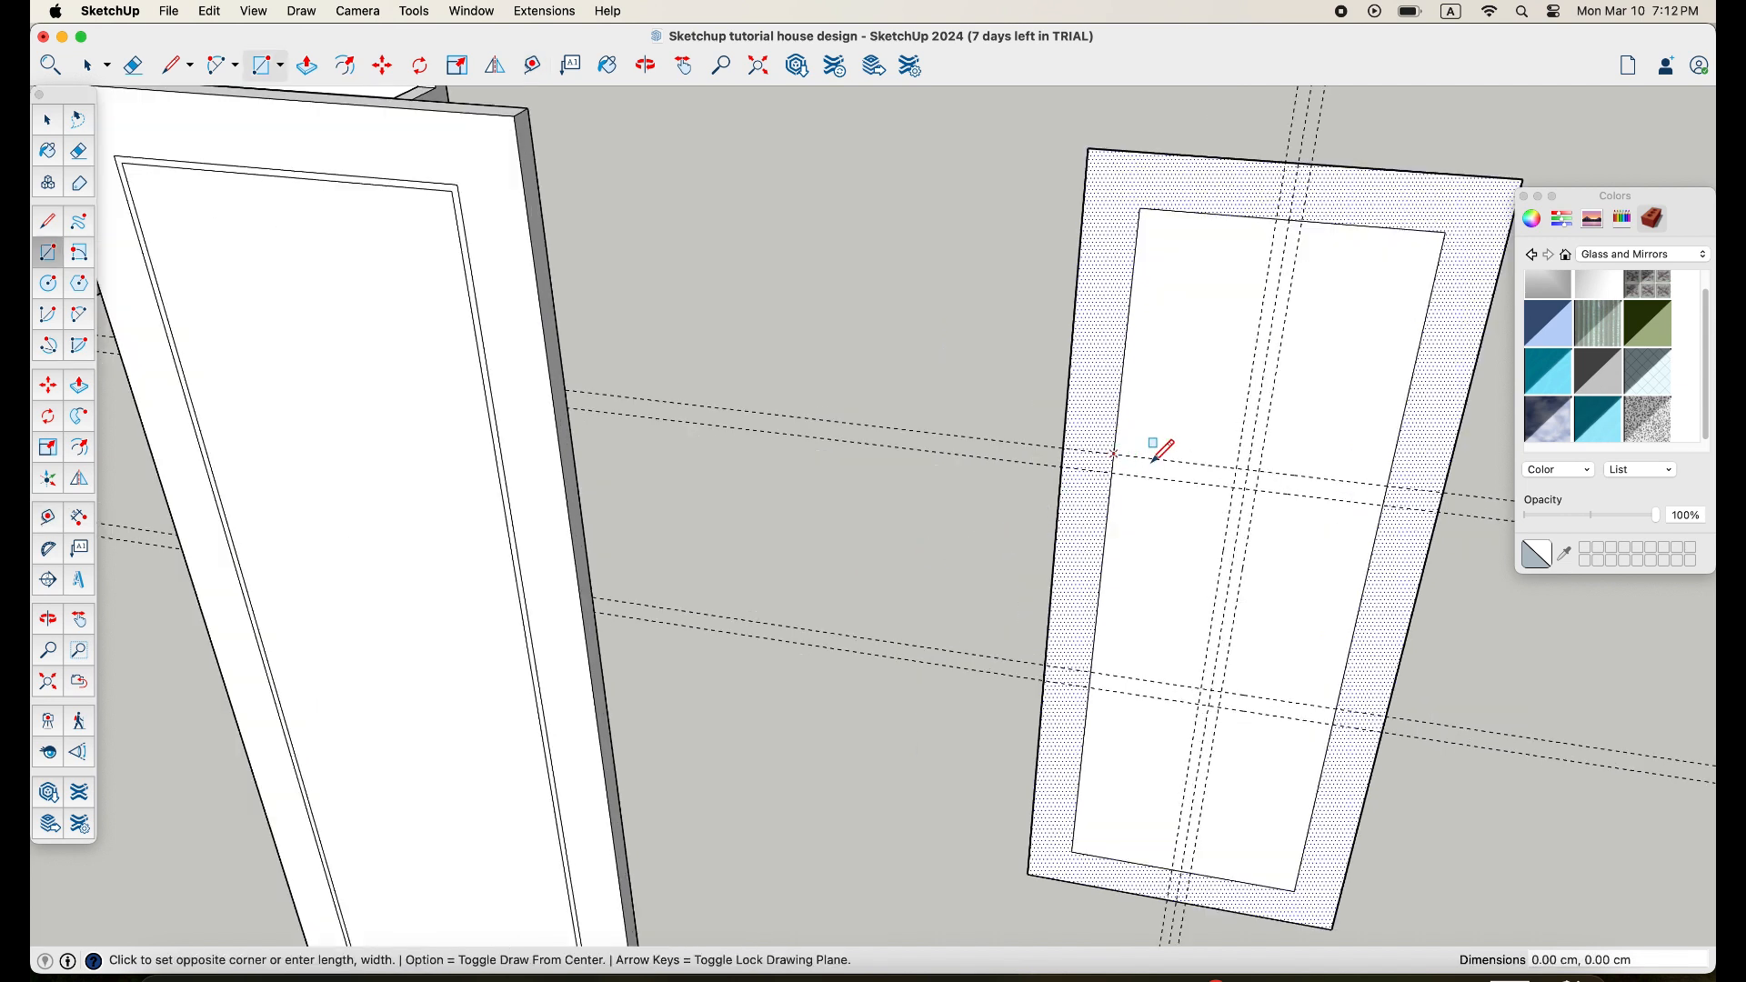
pyautogui.click(1363, 510)
pyautogui.click(1091, 673)
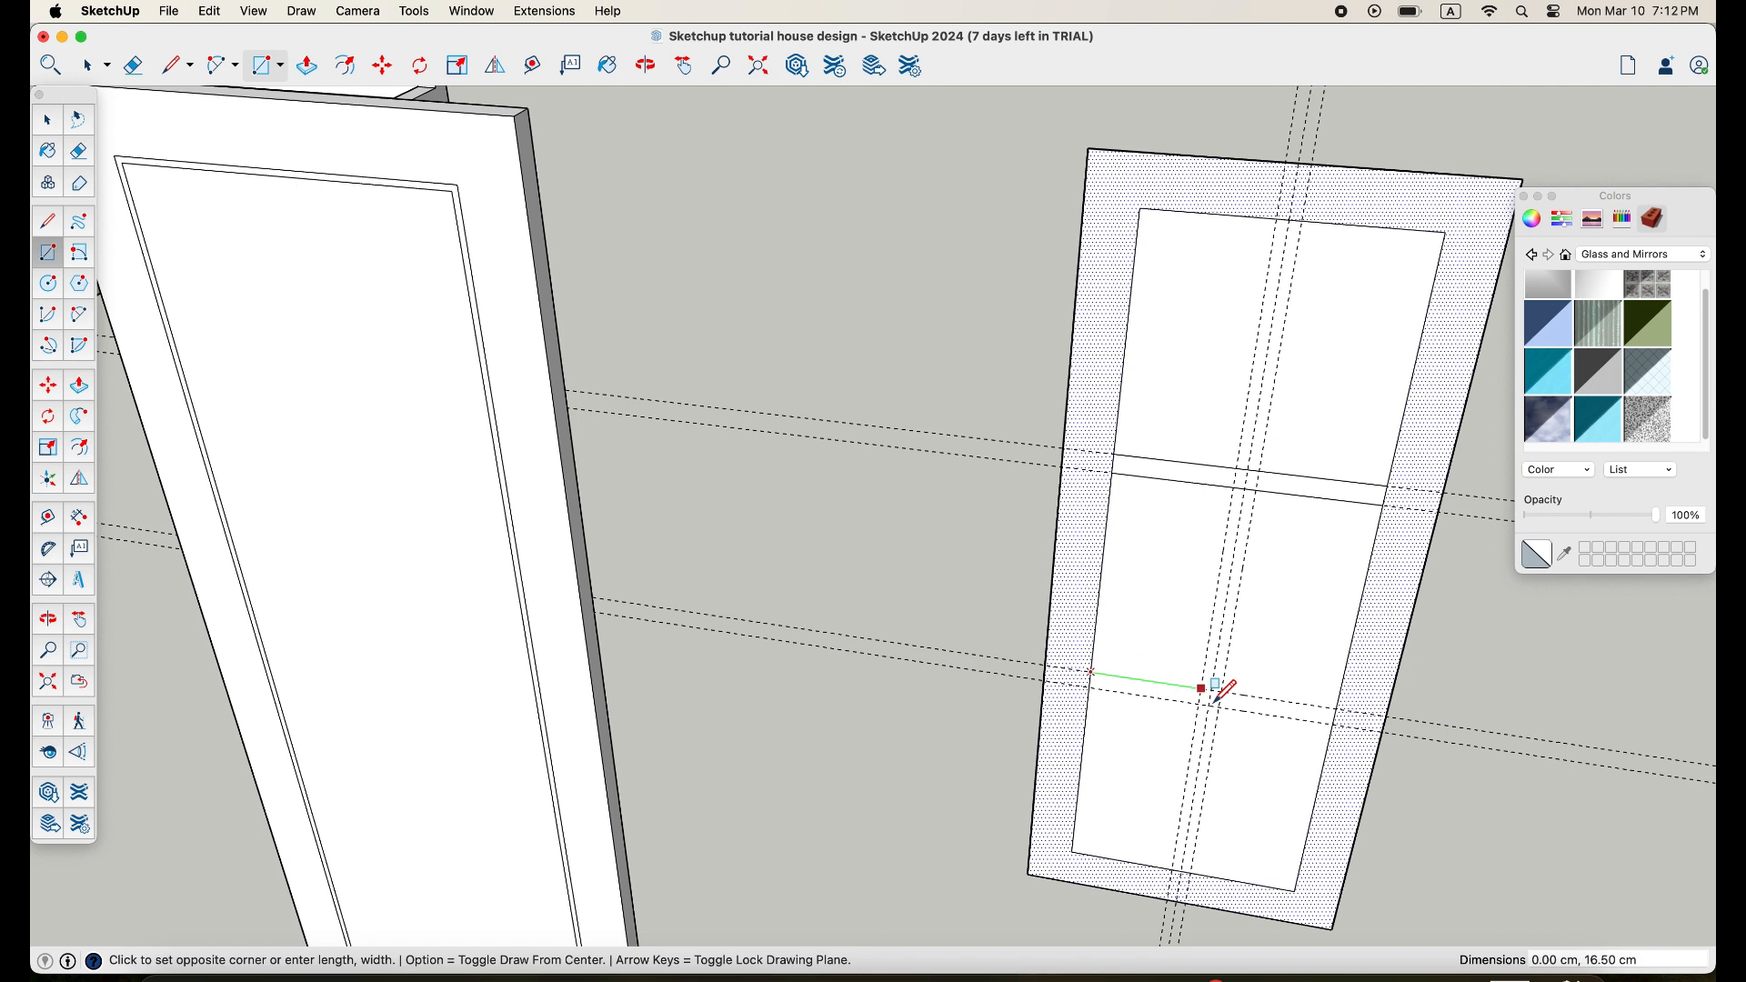
pyautogui.click(1334, 724)
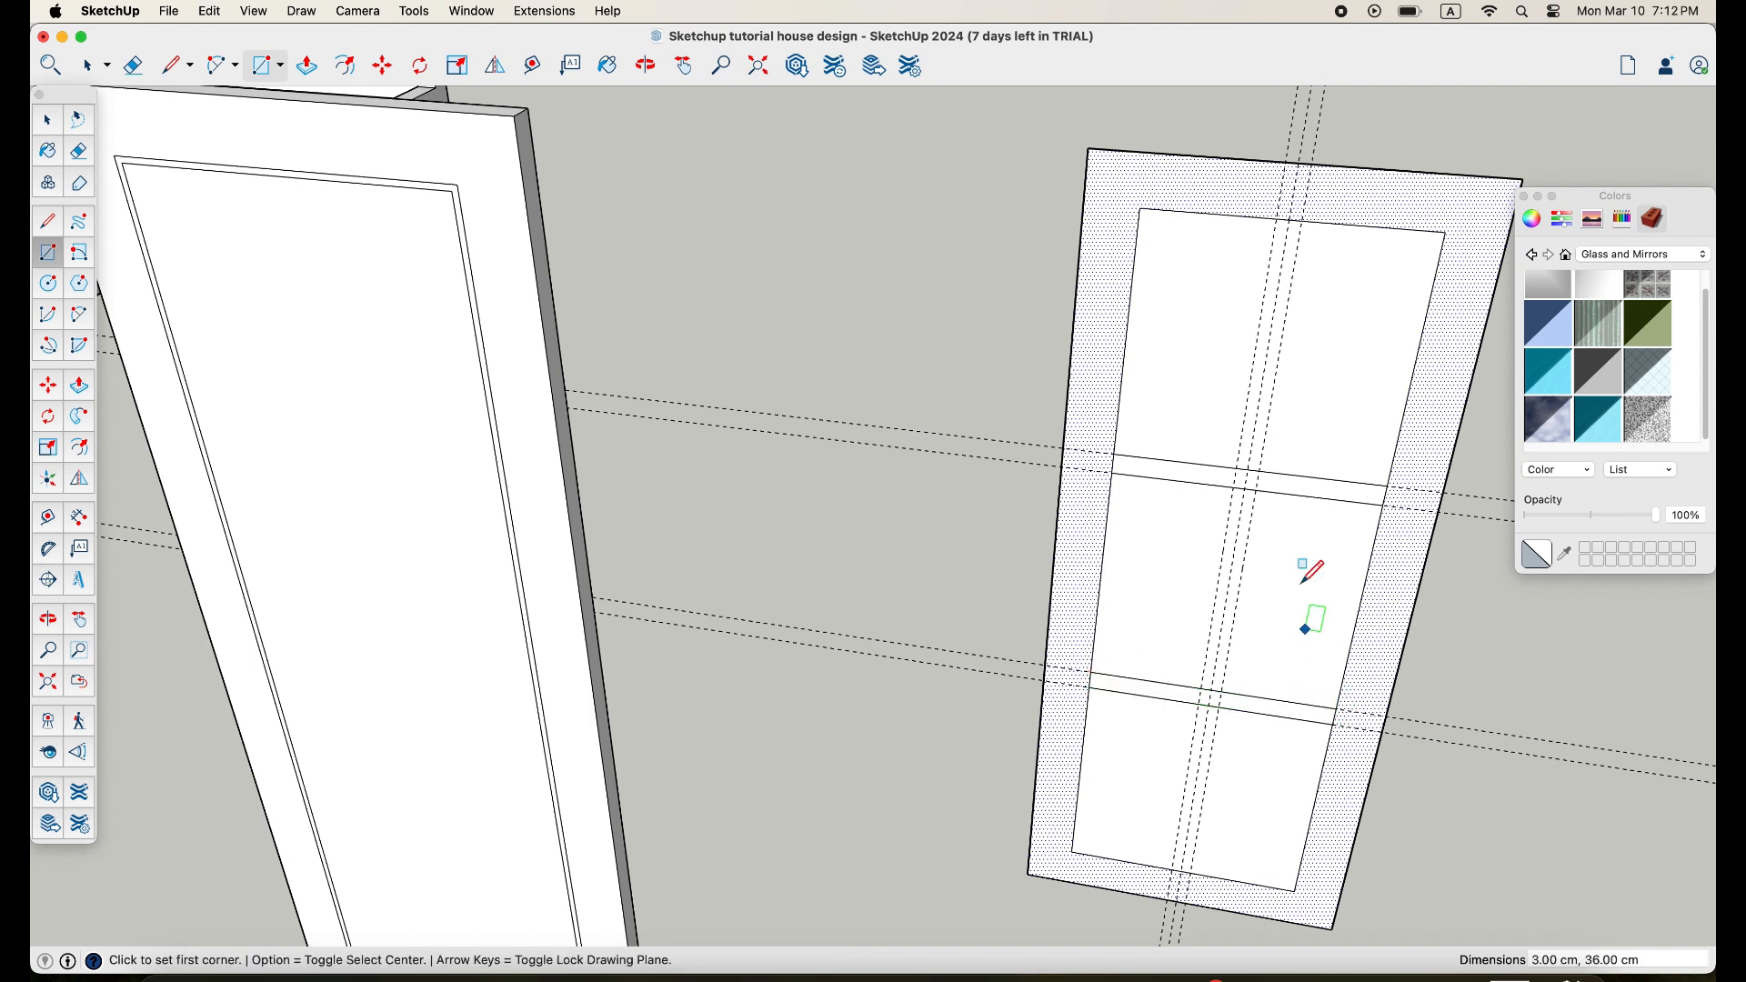
pyautogui.click(1278, 219)
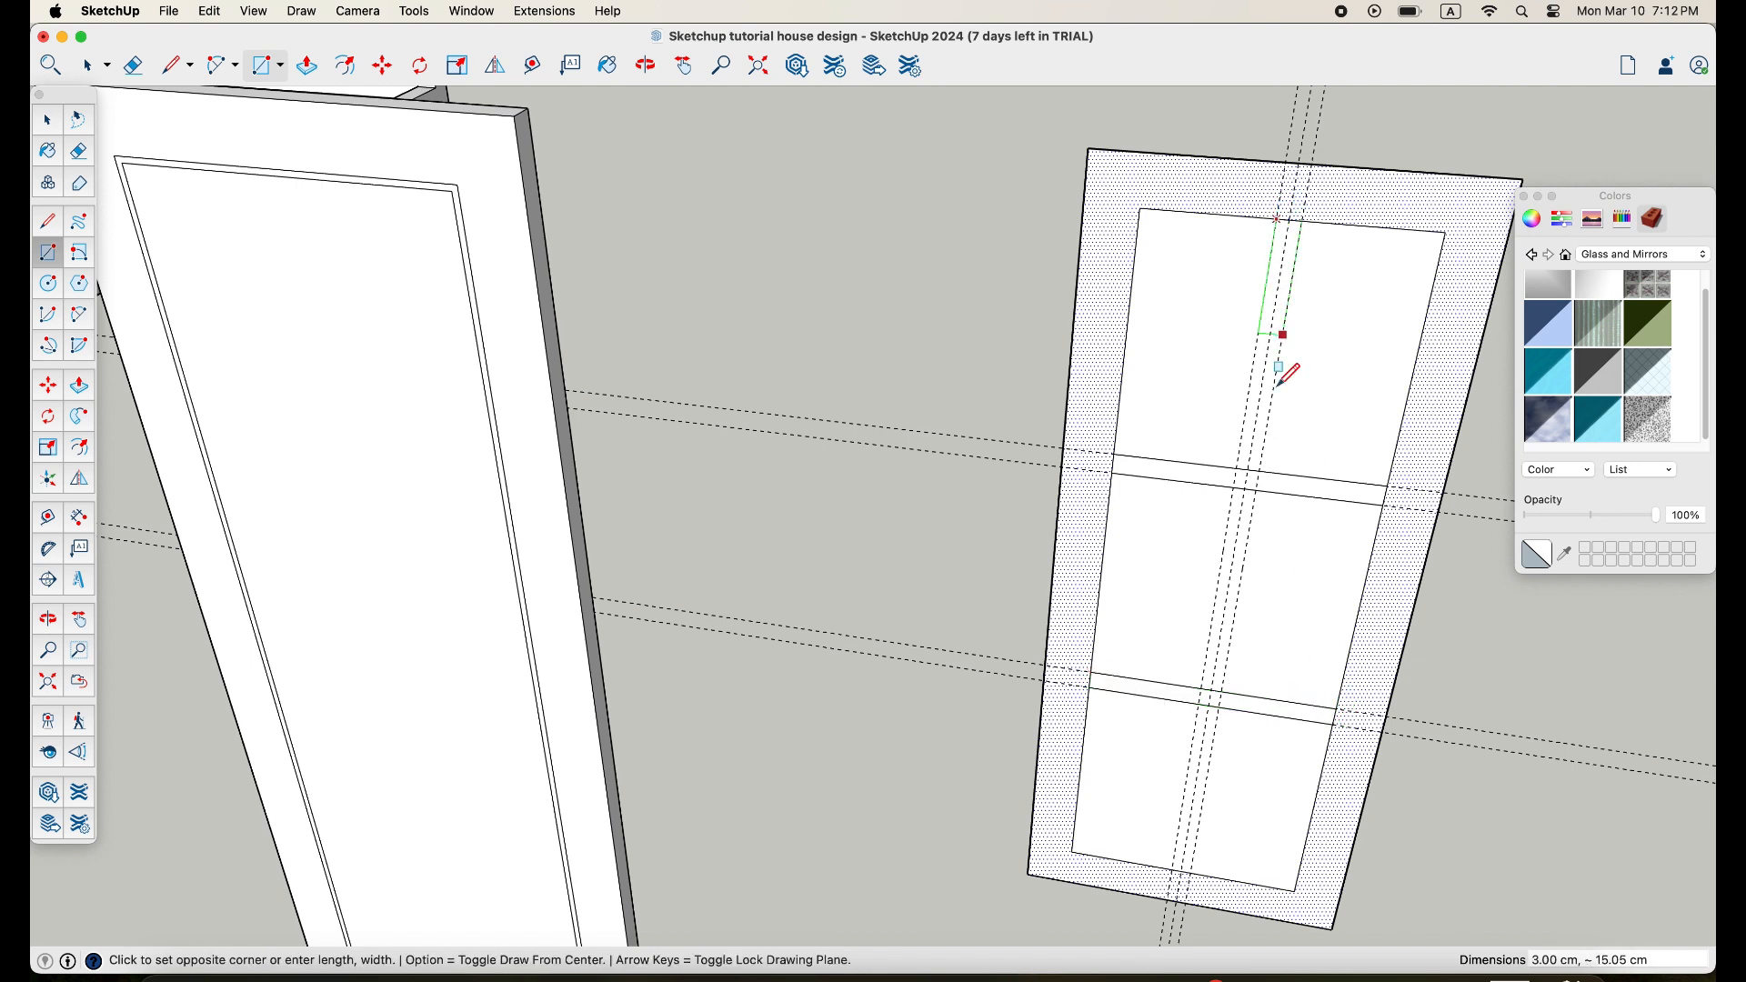
pyautogui.click(1191, 873)
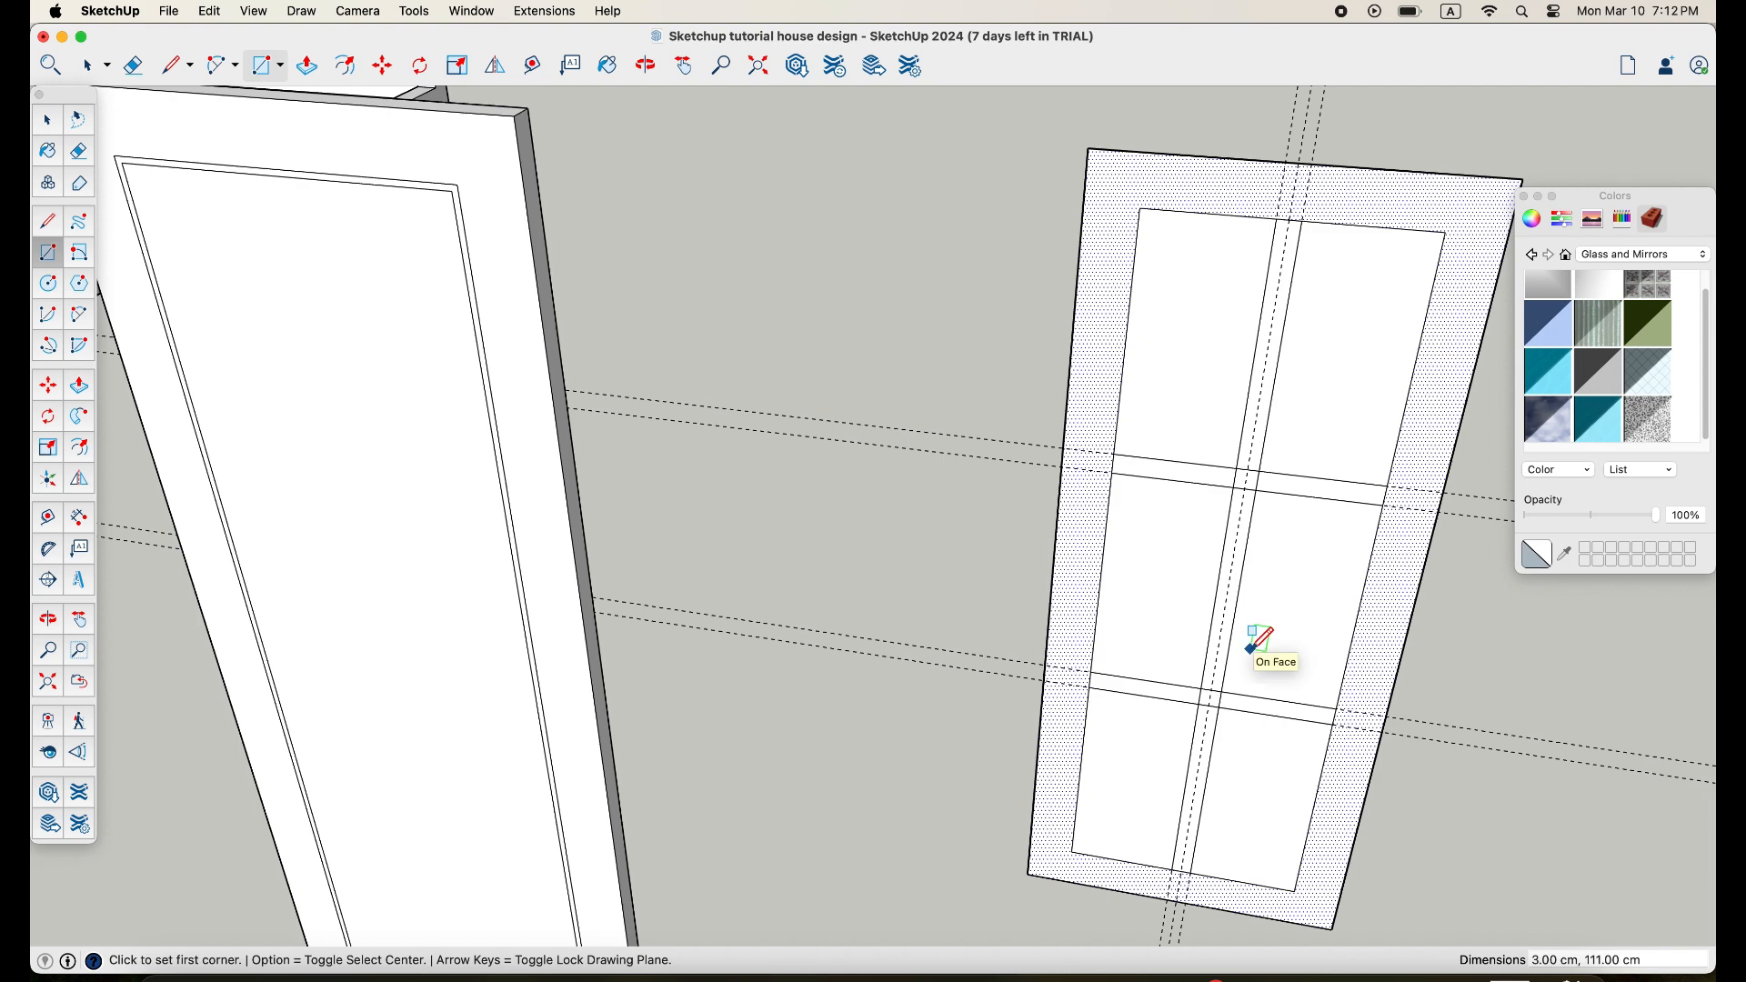
# Erase the vertical and upper horizontal guides and the overlapping bar edges at the window's upper crossing and top frame edge
pyautogui.press('e')
pyautogui.scroll(5, 1105, 450)
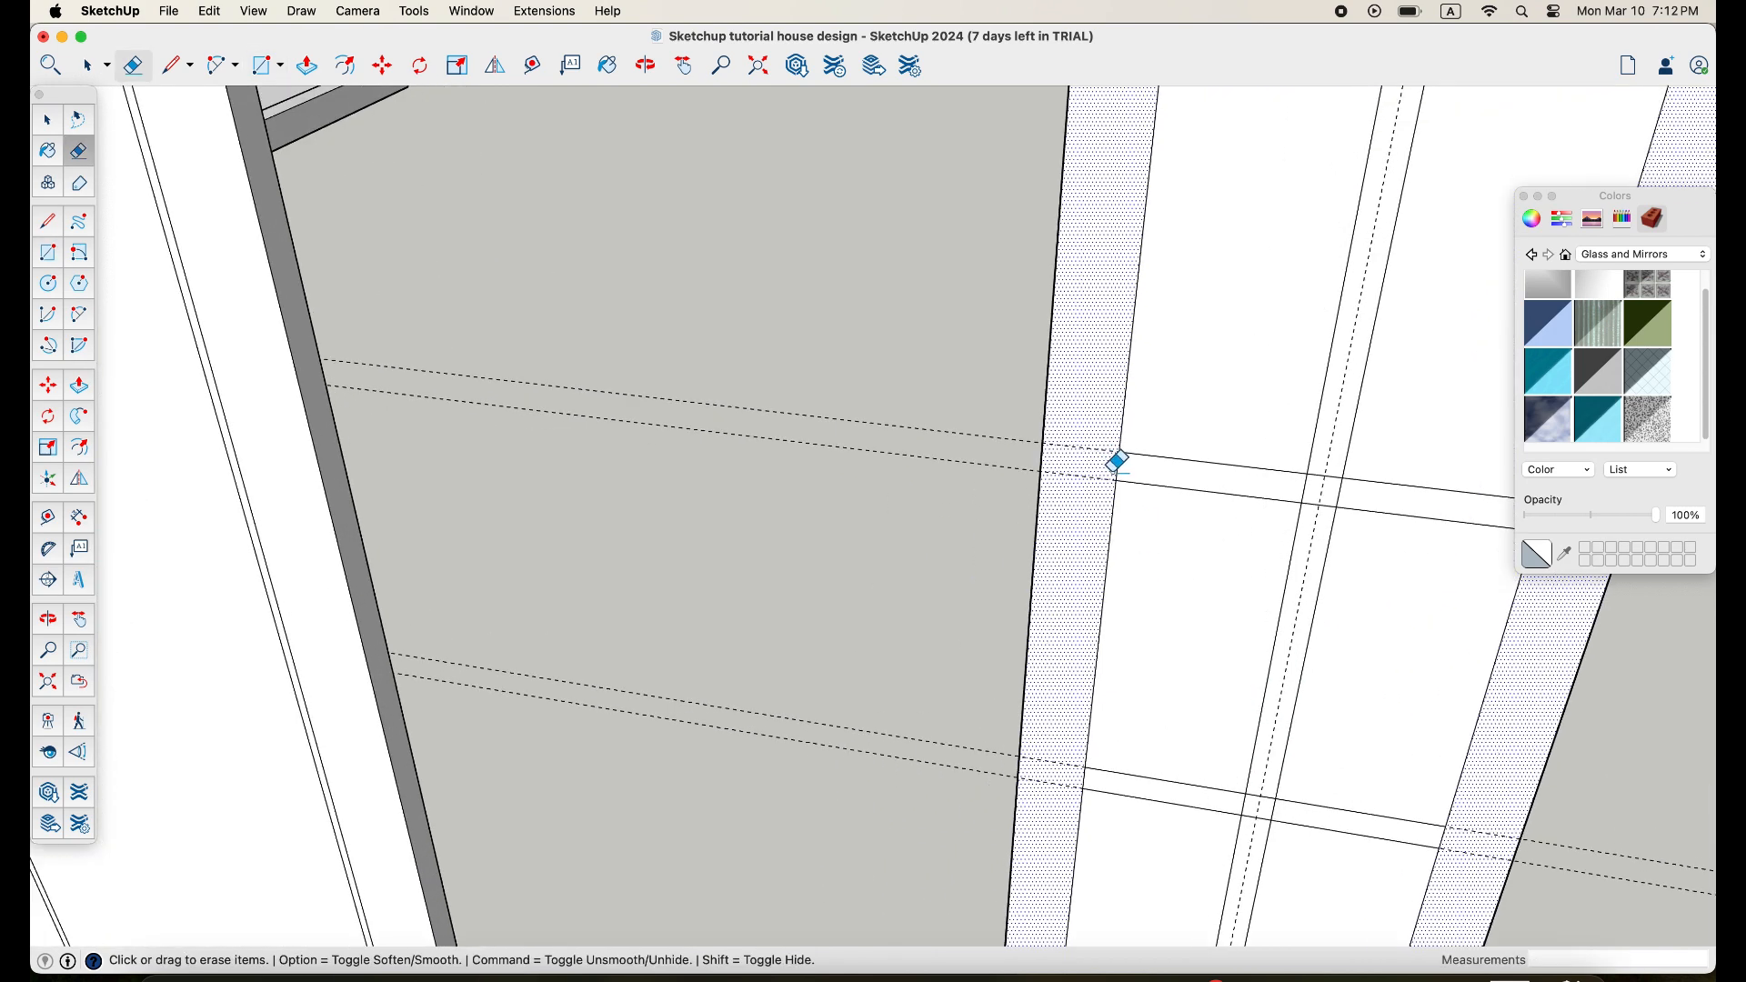
pyautogui.moveTo(1113, 473); pyautogui.dragTo(1120, 473)
pyautogui.moveTo(1287, 490)
pyautogui.mouseDown()
pyautogui.moveTo(1346, 498)
pyautogui.moveTo(1319, 535)
pyautogui.mouseUp()
pyautogui.scroll(-2, 1282, 603)
pyautogui.scroll(-2, 1287, 595)
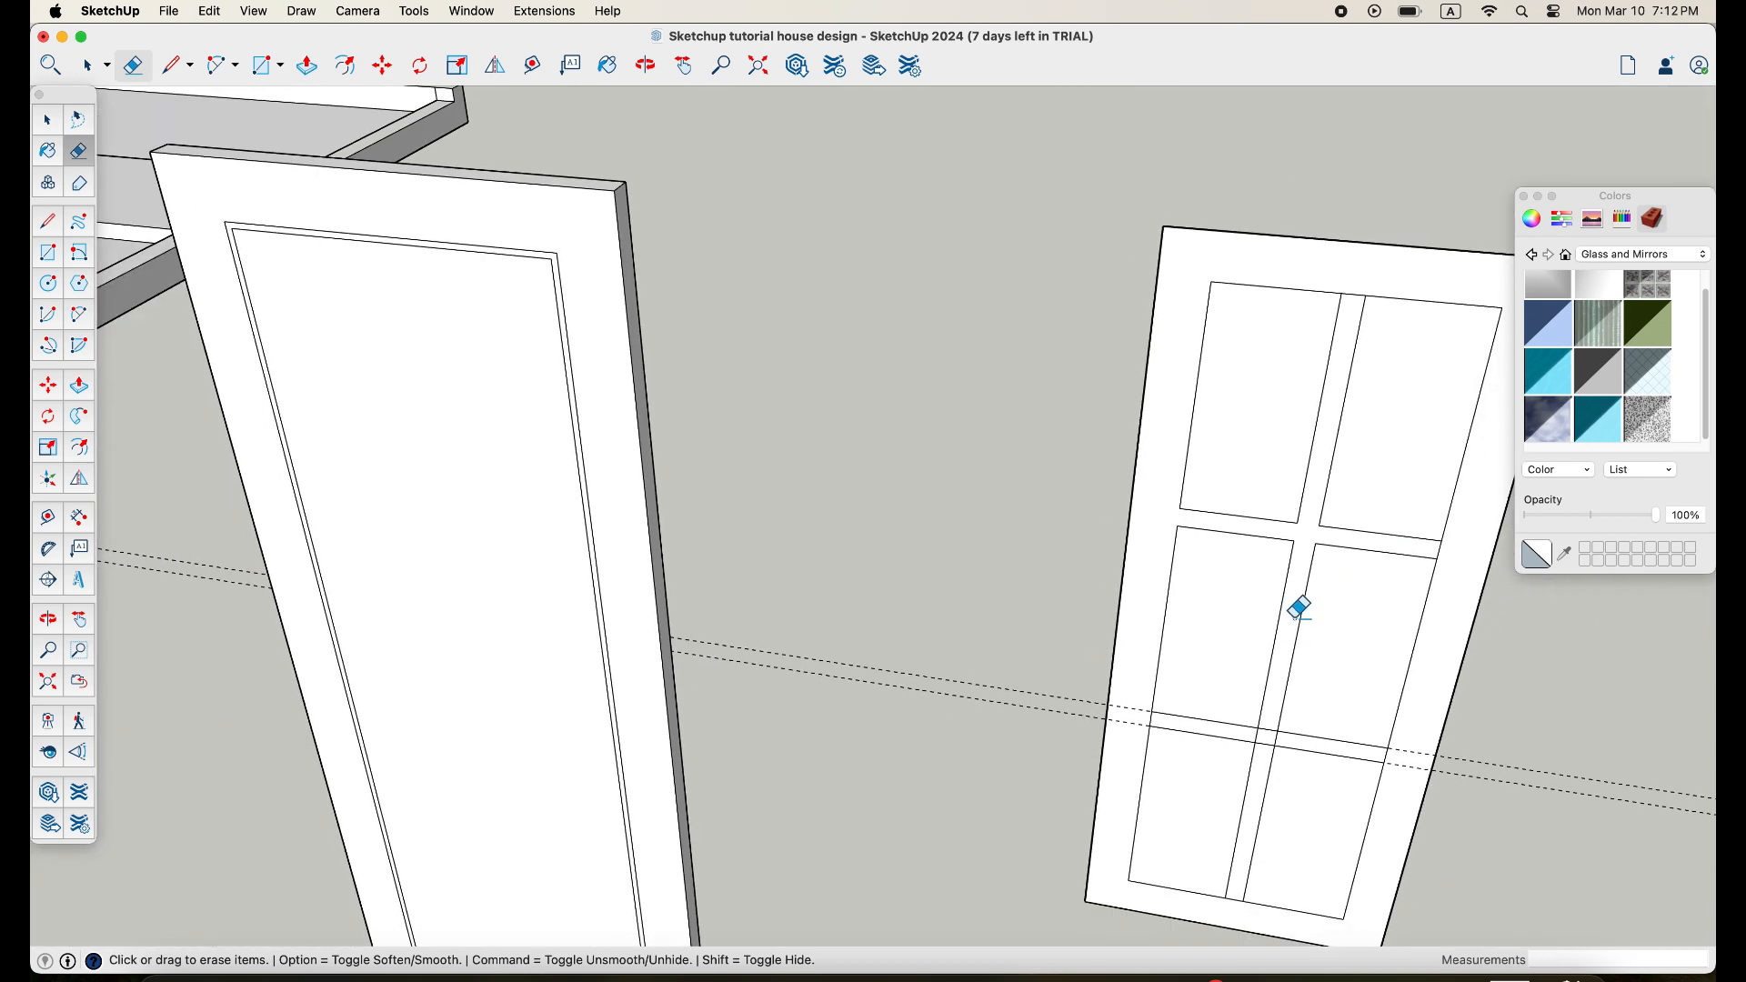
pyautogui.scroll(2, 1356, 285)
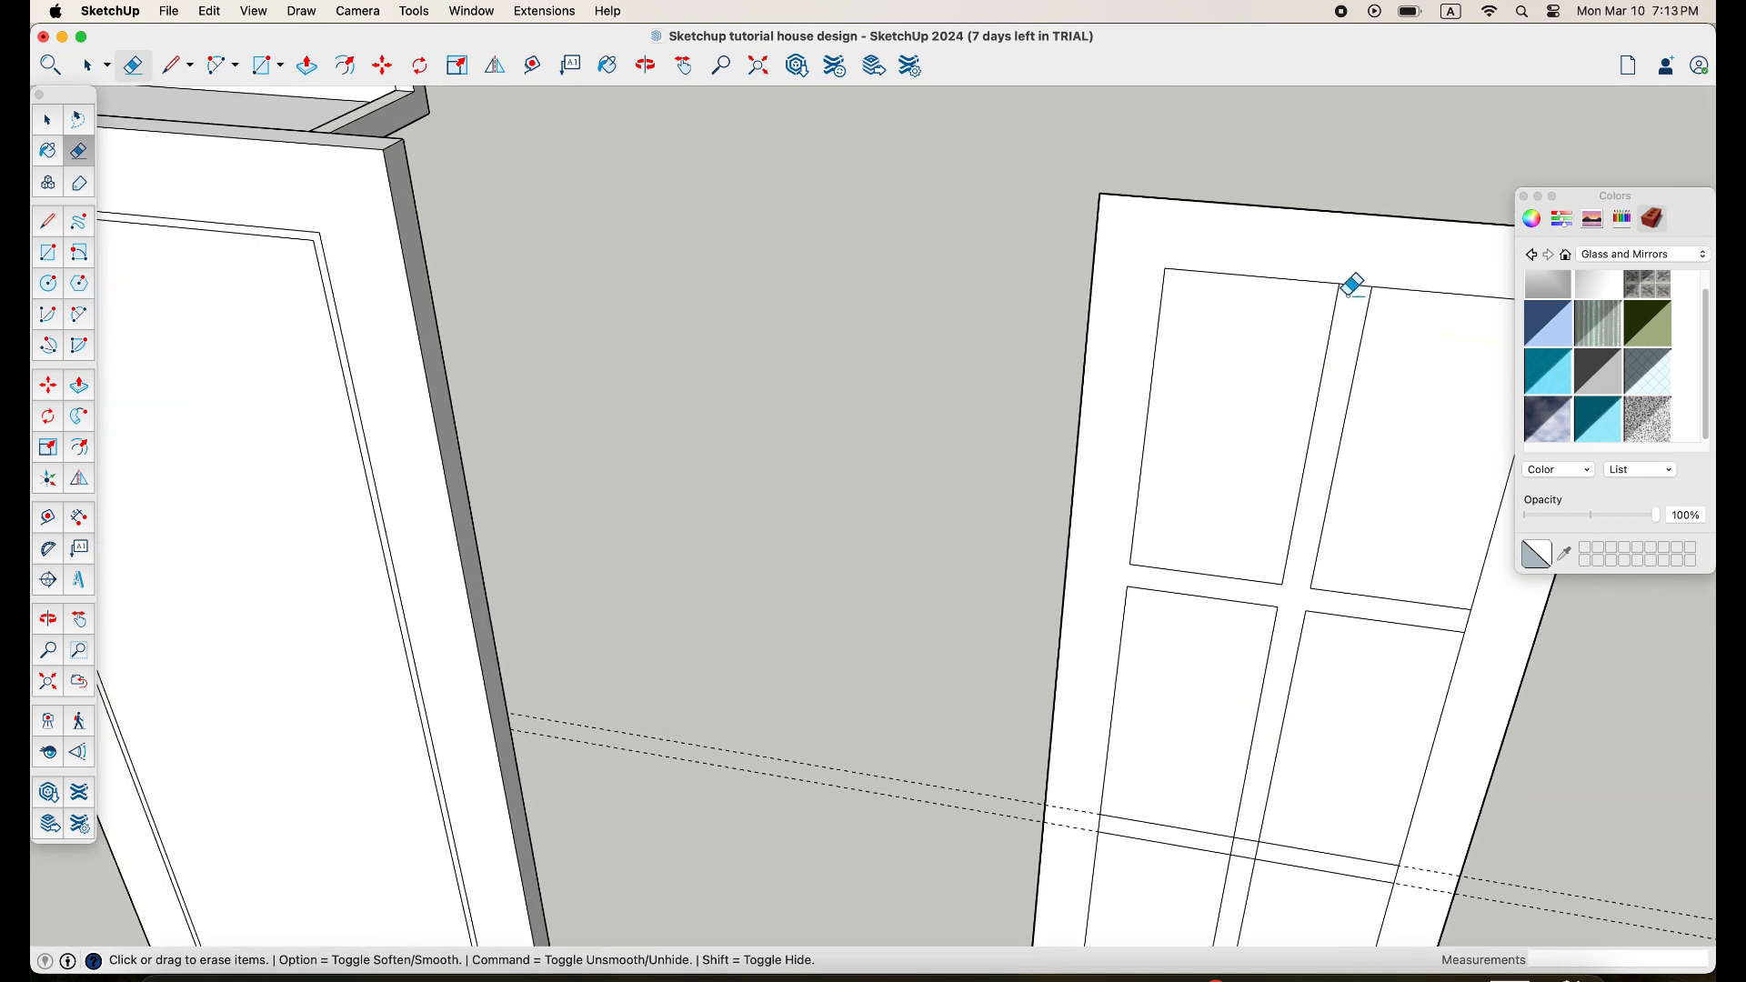
pyautogui.scroll(-3, 1274, 400)
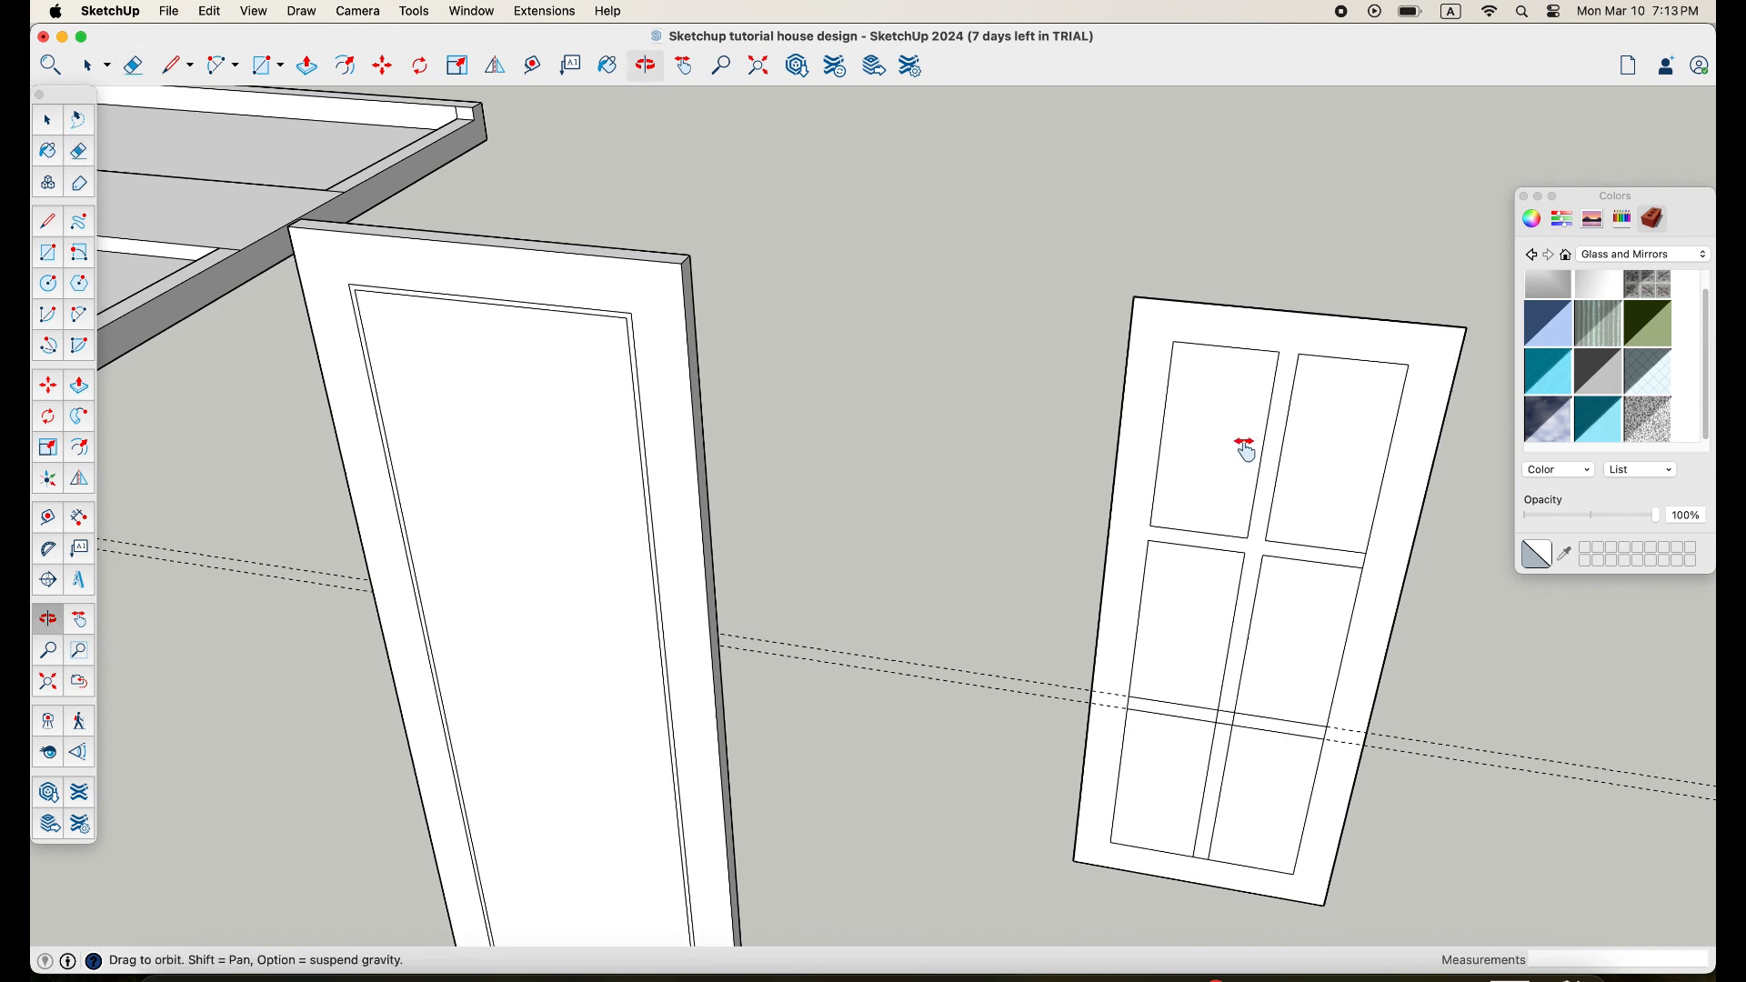
# Erase the lower horizontal guides and the overlapping bar edges at the lower crossing and bottom frame edge, undoing any accidental erasure
pyautogui.scroll(1, 1046, 700)
pyautogui.scroll(5, 1046, 701)
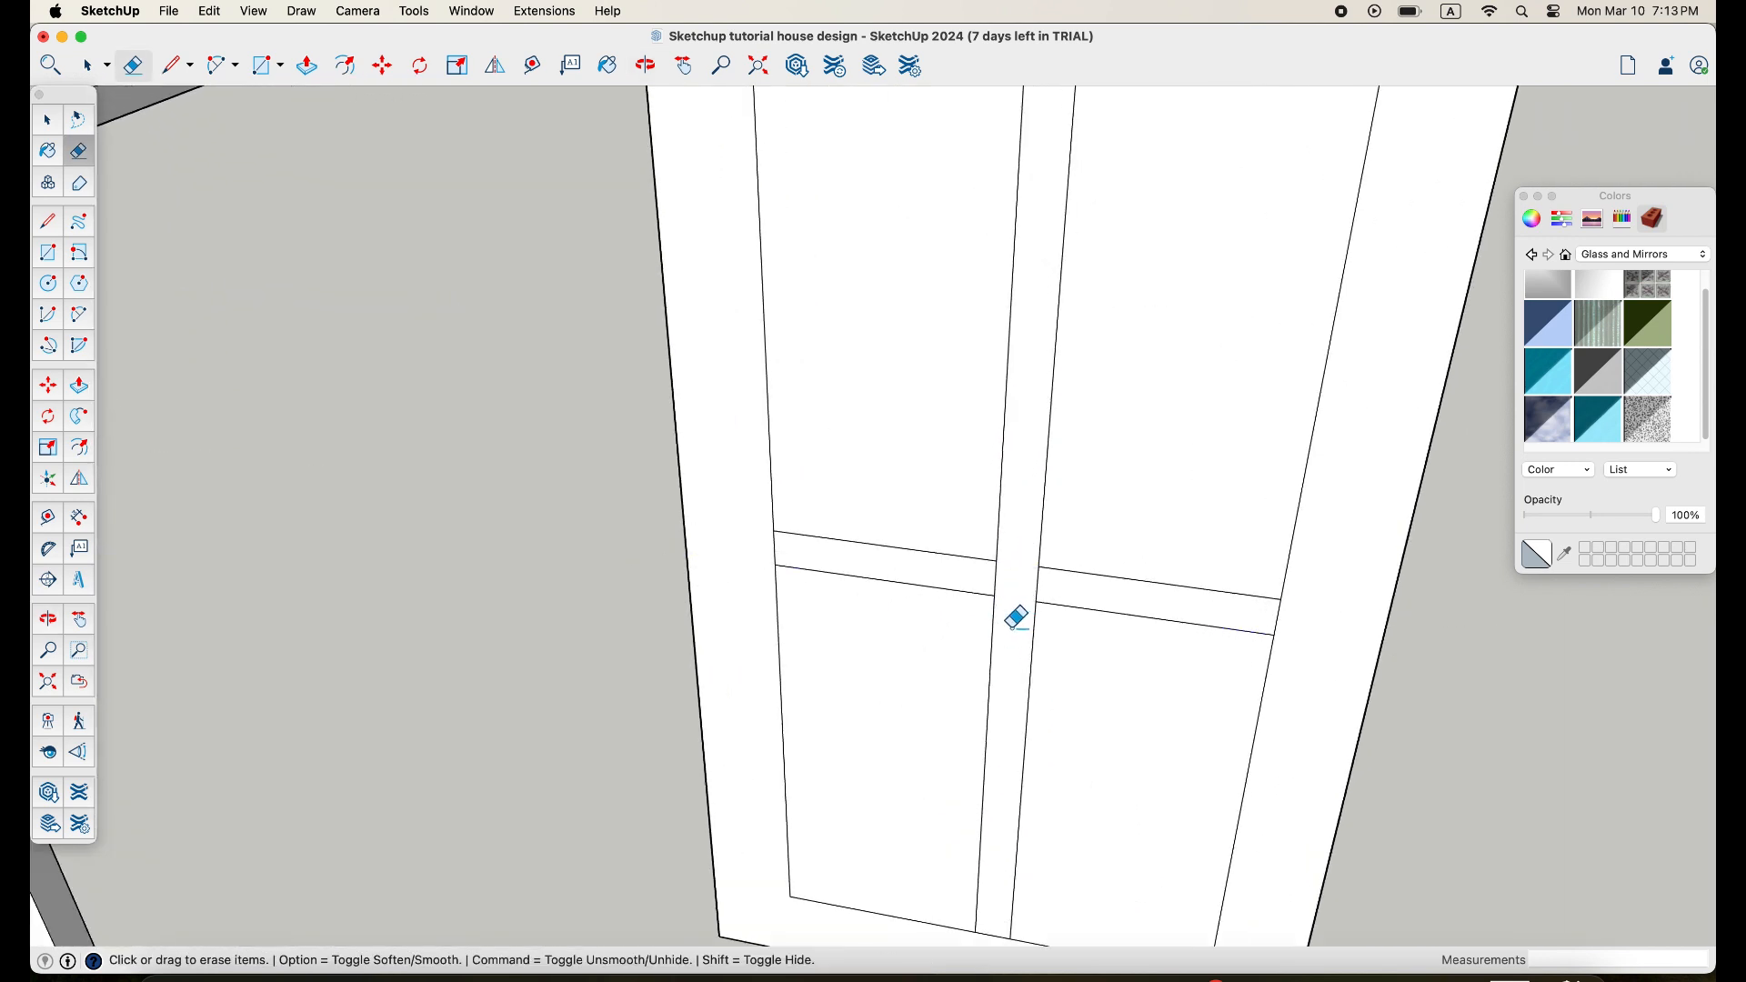
pyautogui.click(776, 549)
pyautogui.moveTo(998, 578); pyautogui.dragTo(1093, 591)
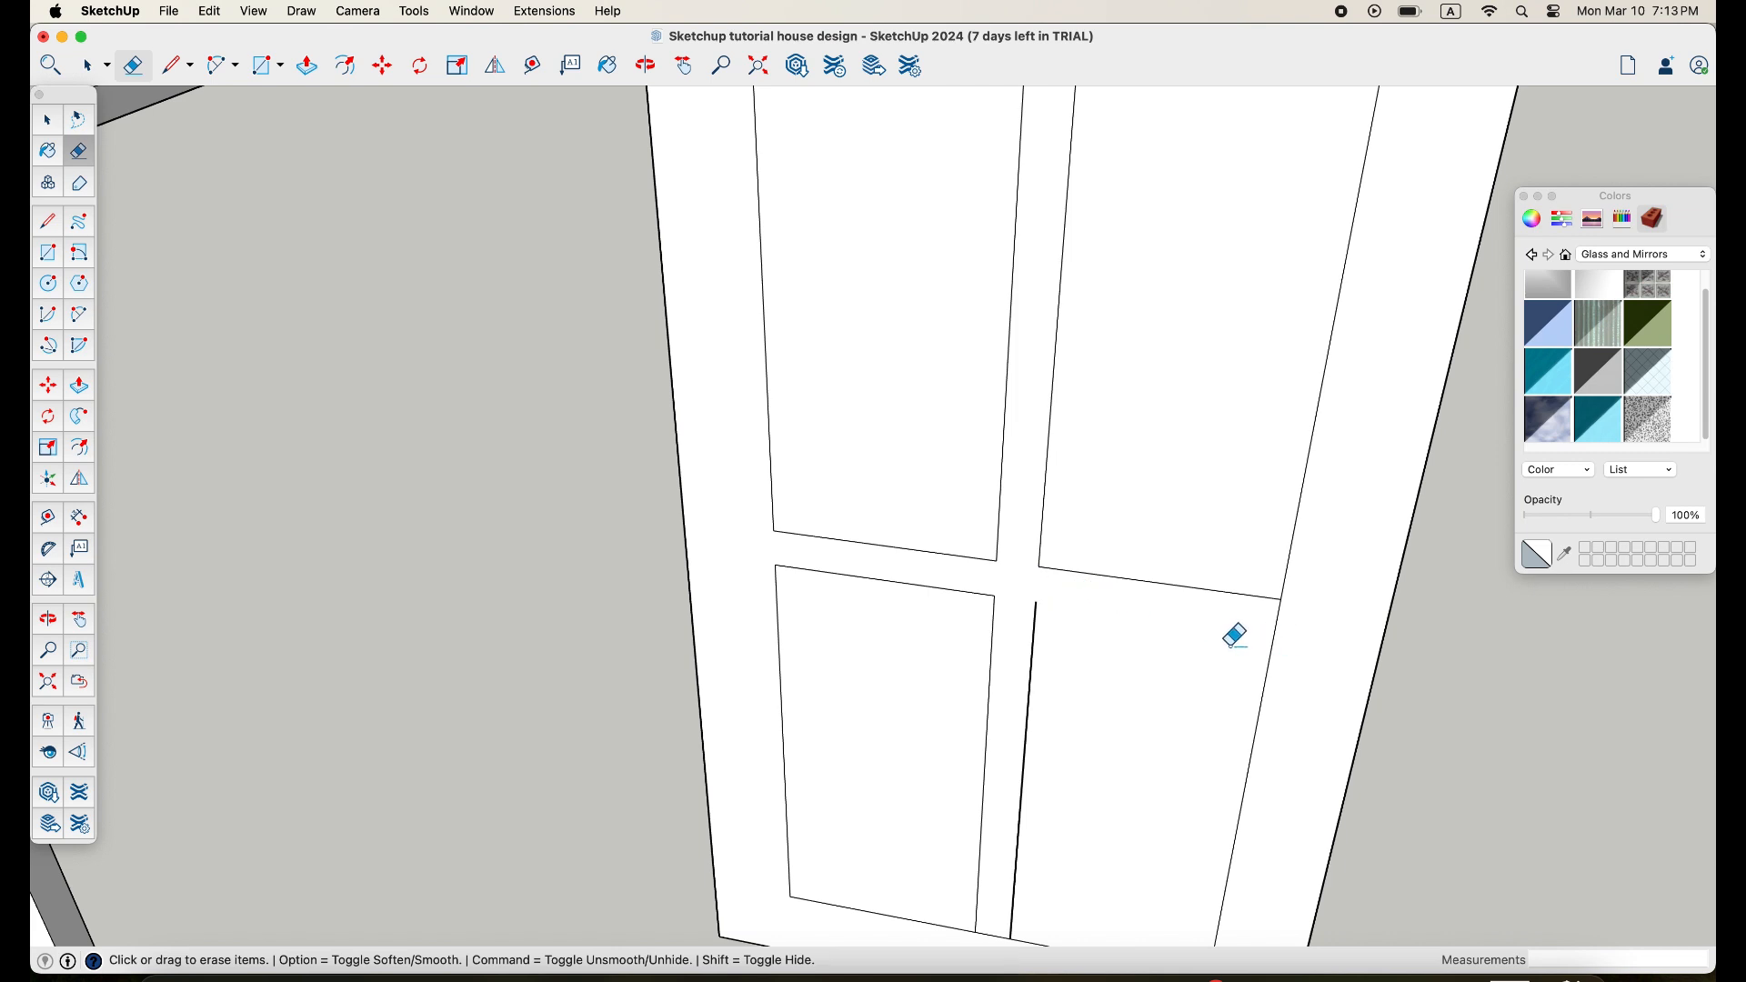
pyautogui.press('super+z')
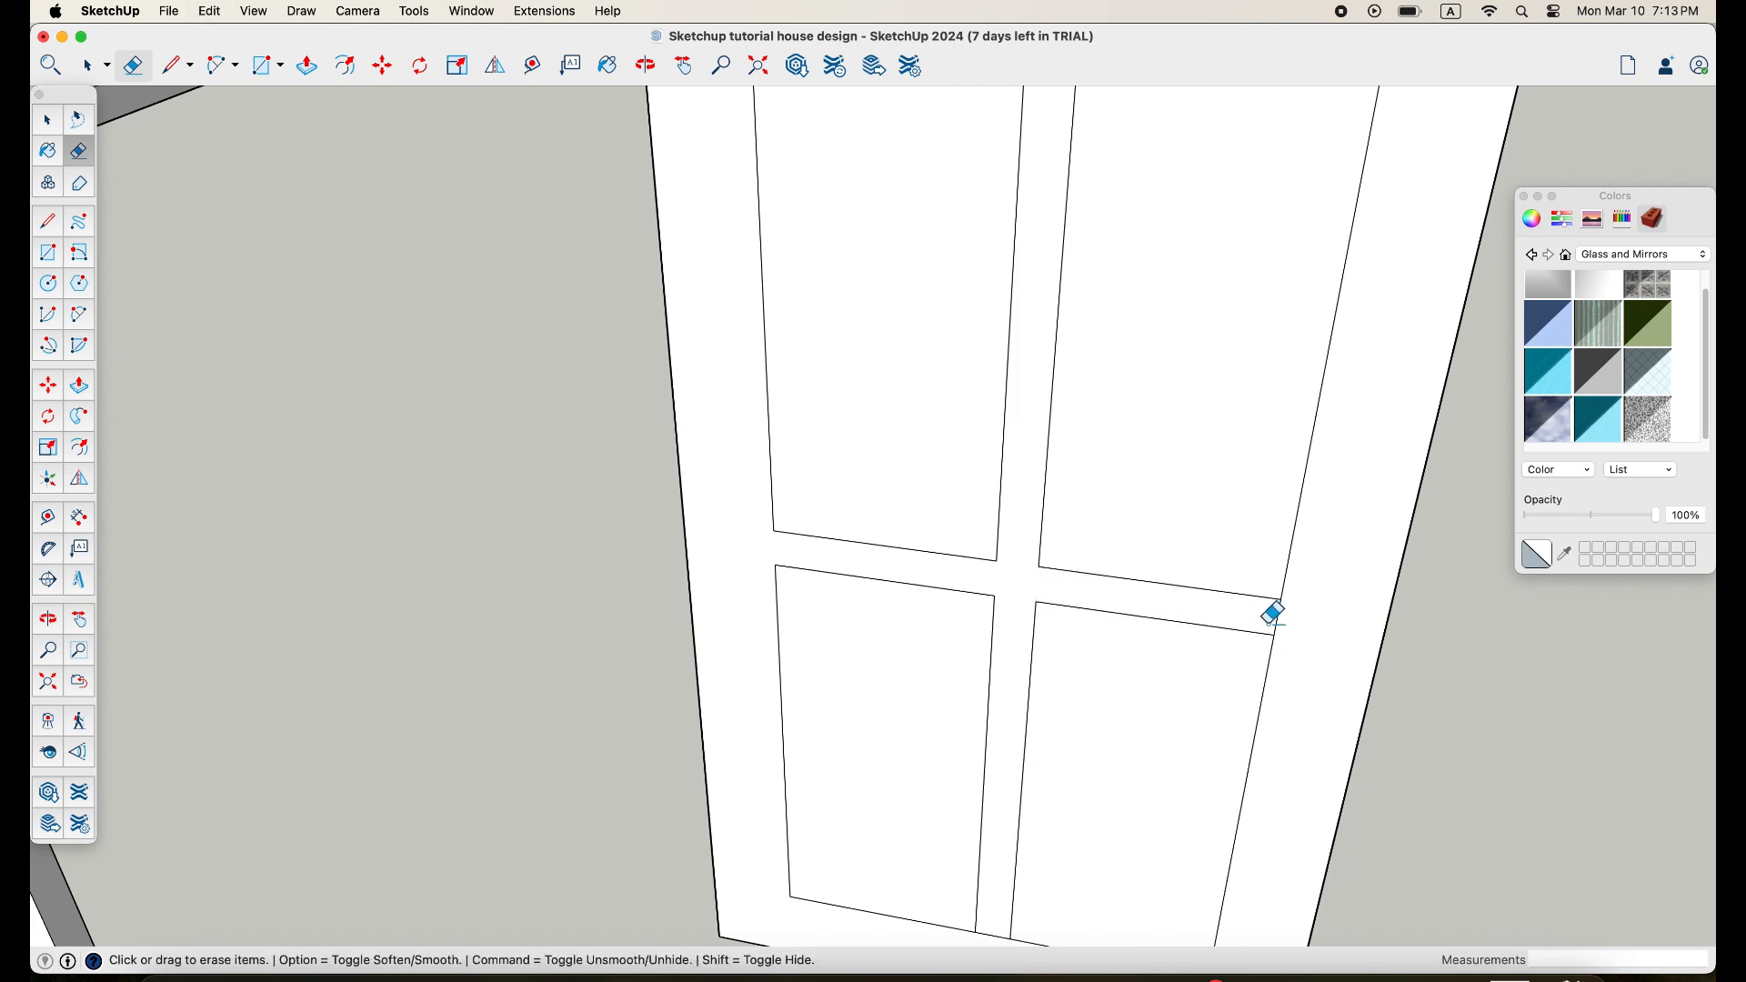
pyautogui.scroll(-5, 1283, 616)
pyautogui.scroll(5, 1019, 691)
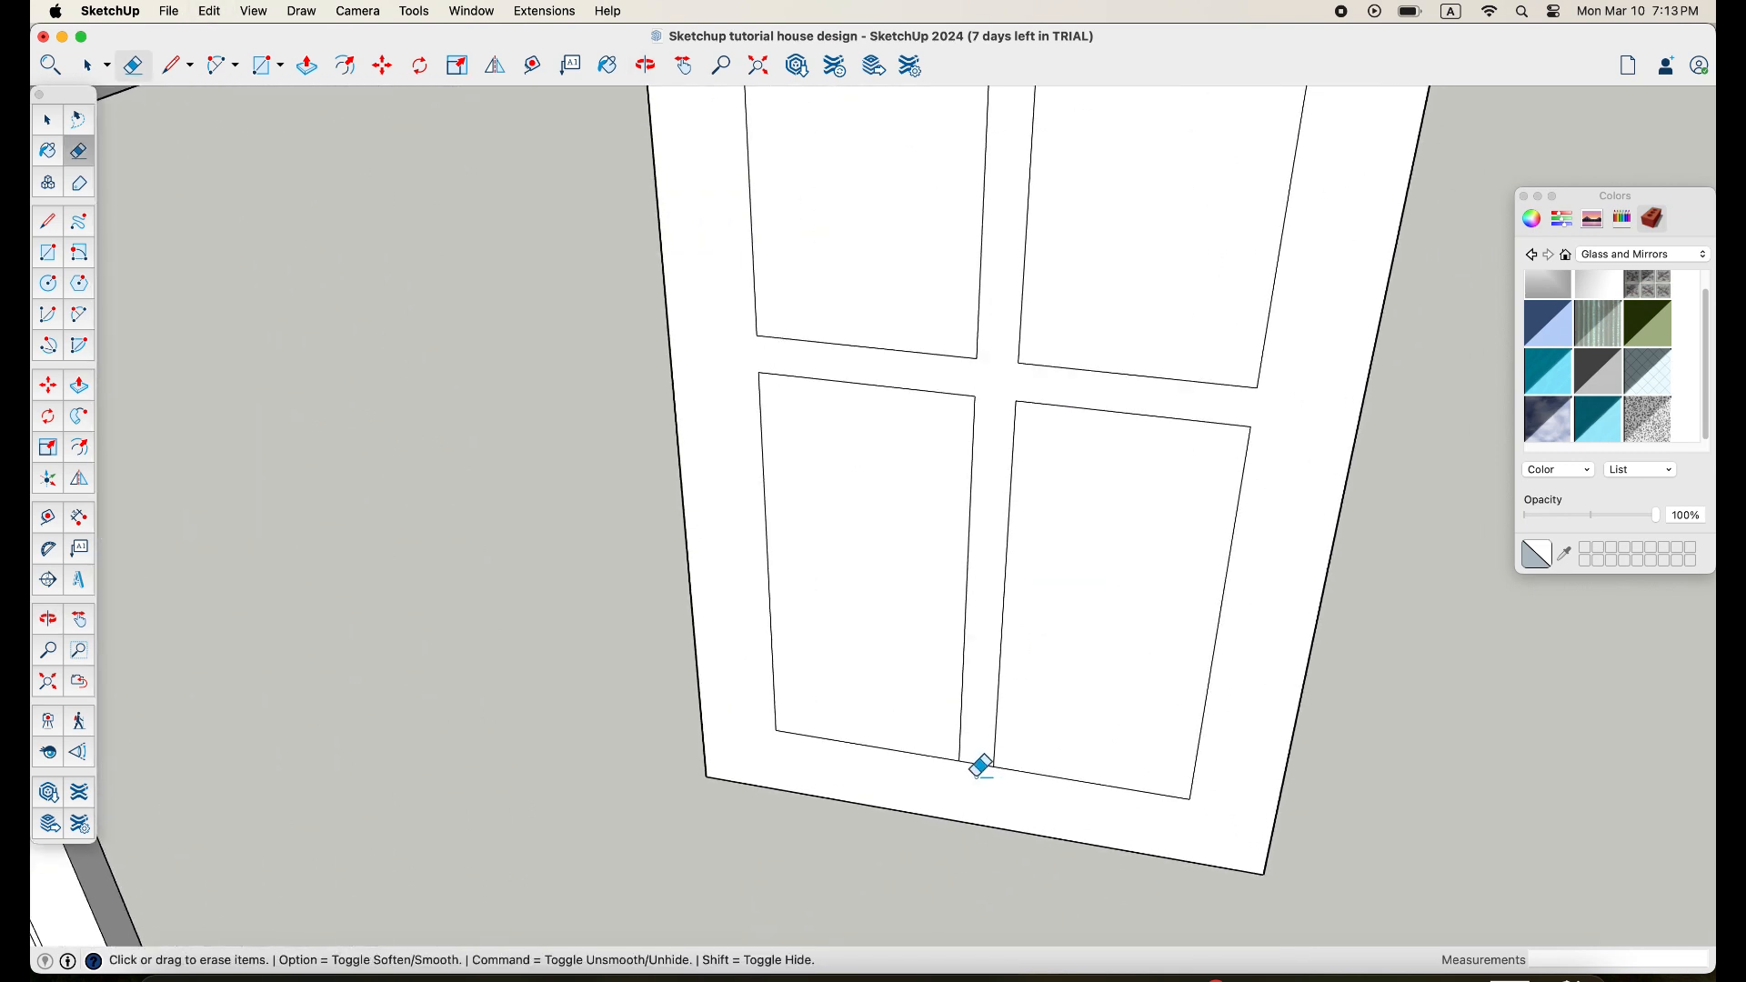
pyautogui.scroll(-5, 994, 752)
pyautogui.scroll(1, 1033, 694)
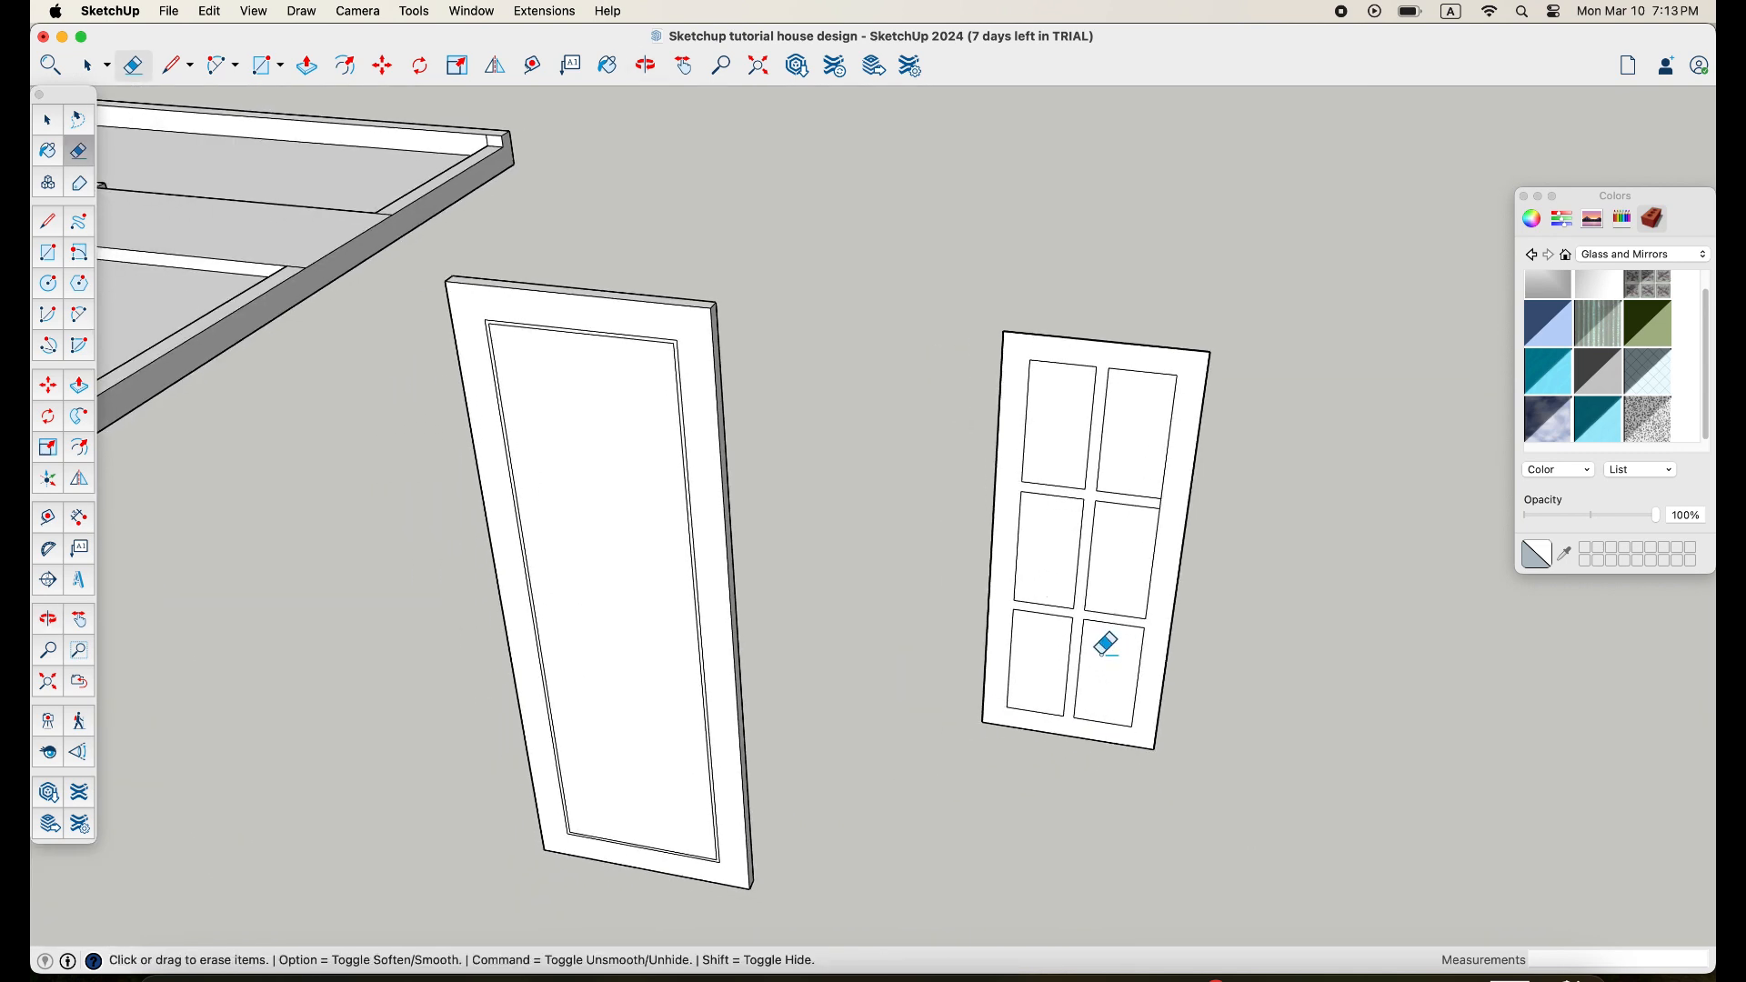
pyautogui.moveTo(1106, 644); pyautogui.dragTo(1081, 640, button='middle')
pyautogui.press('p')
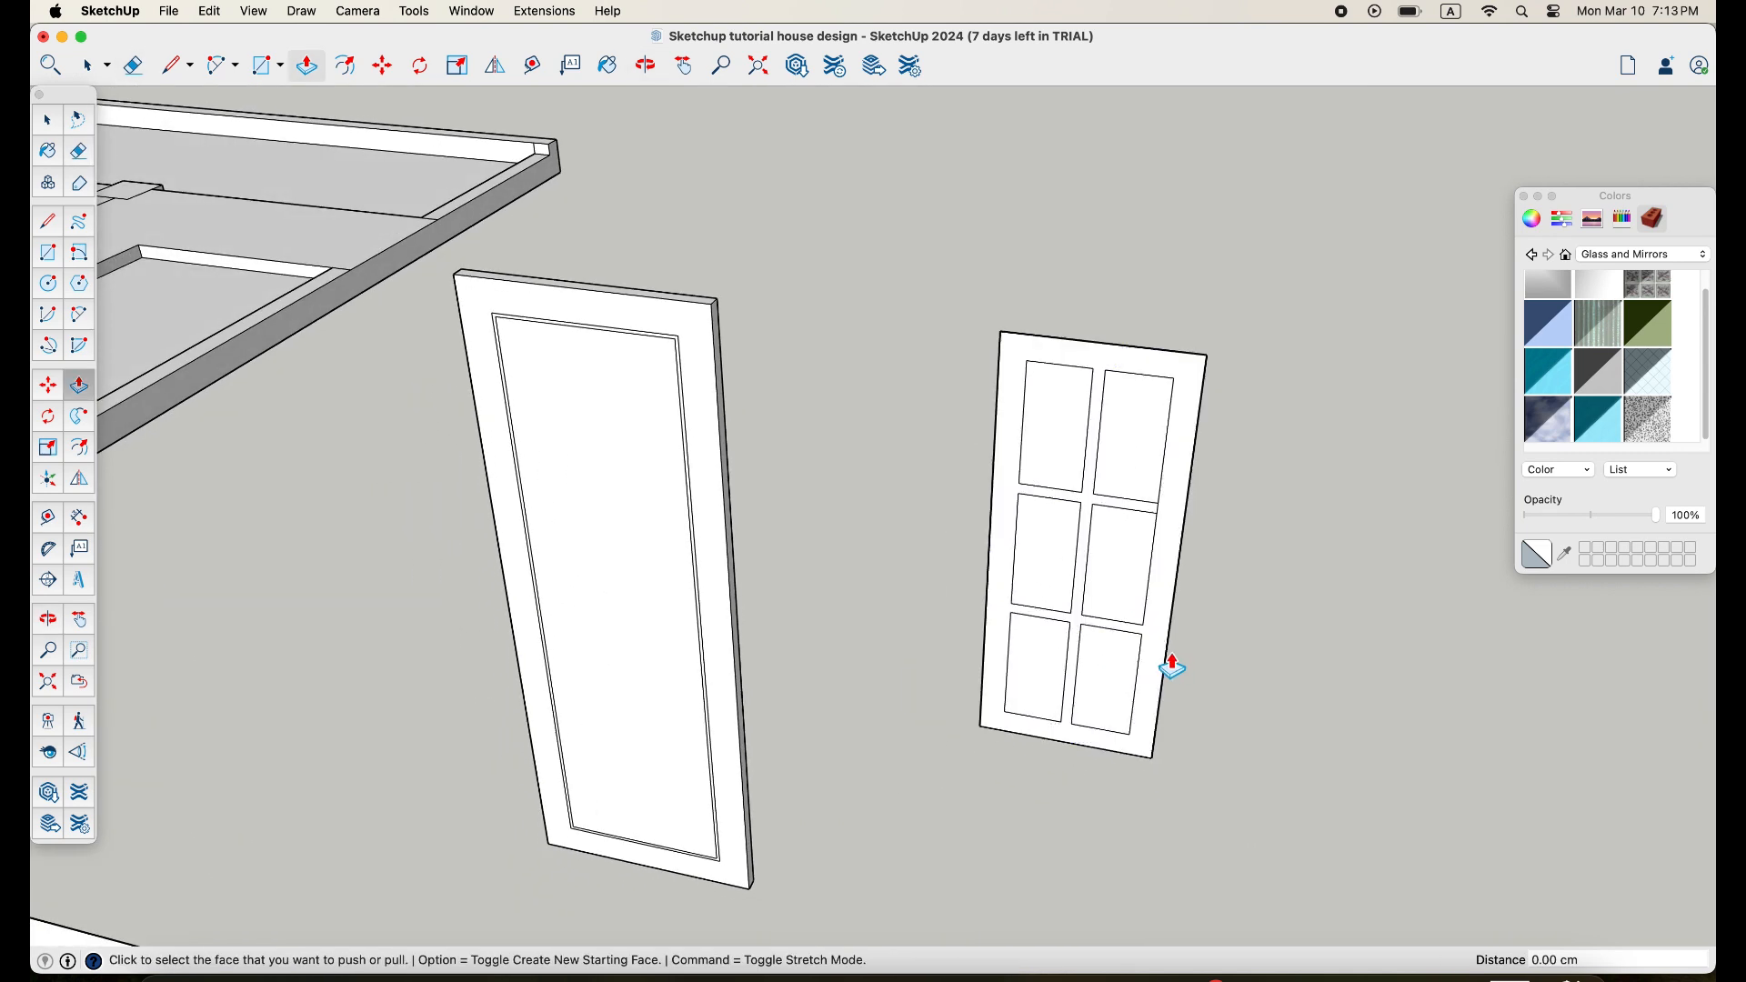
pyautogui.scroll(3, 1150, 653)
pyautogui.click(1144, 660)
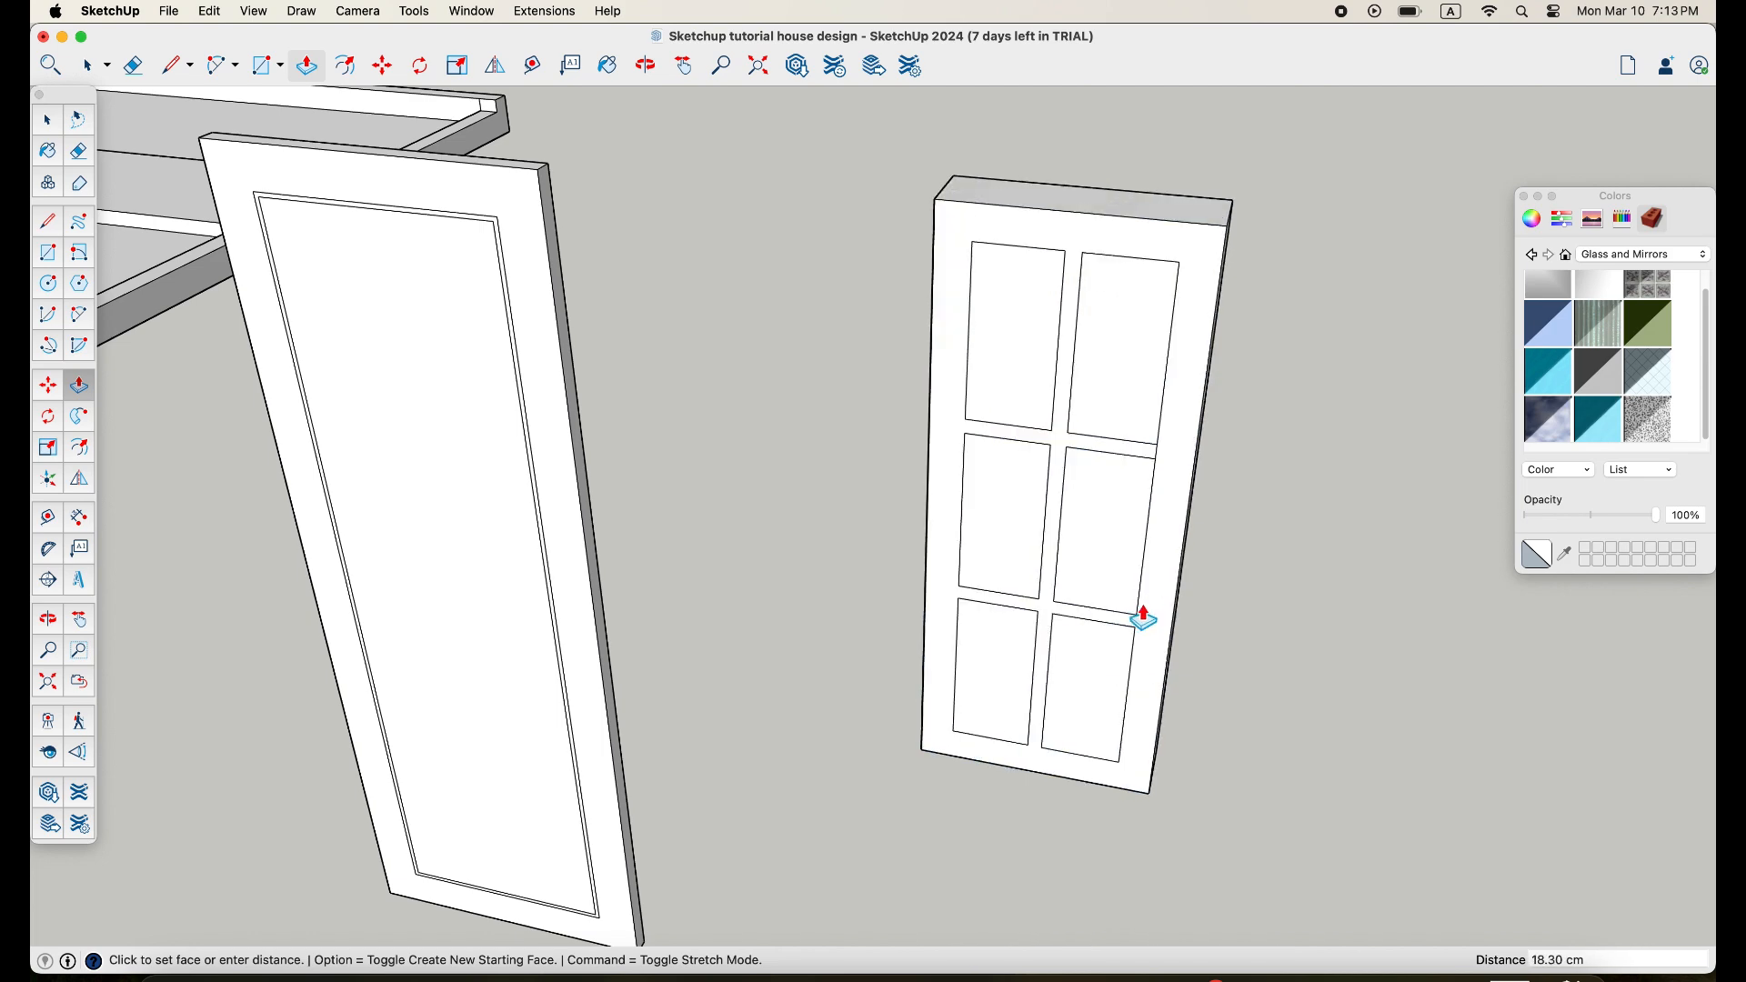
pyautogui.scroll(-3, 1146, 619)
pyautogui.moveTo(1146, 622); pyautogui.dragTo(1060, 612, button='middle')
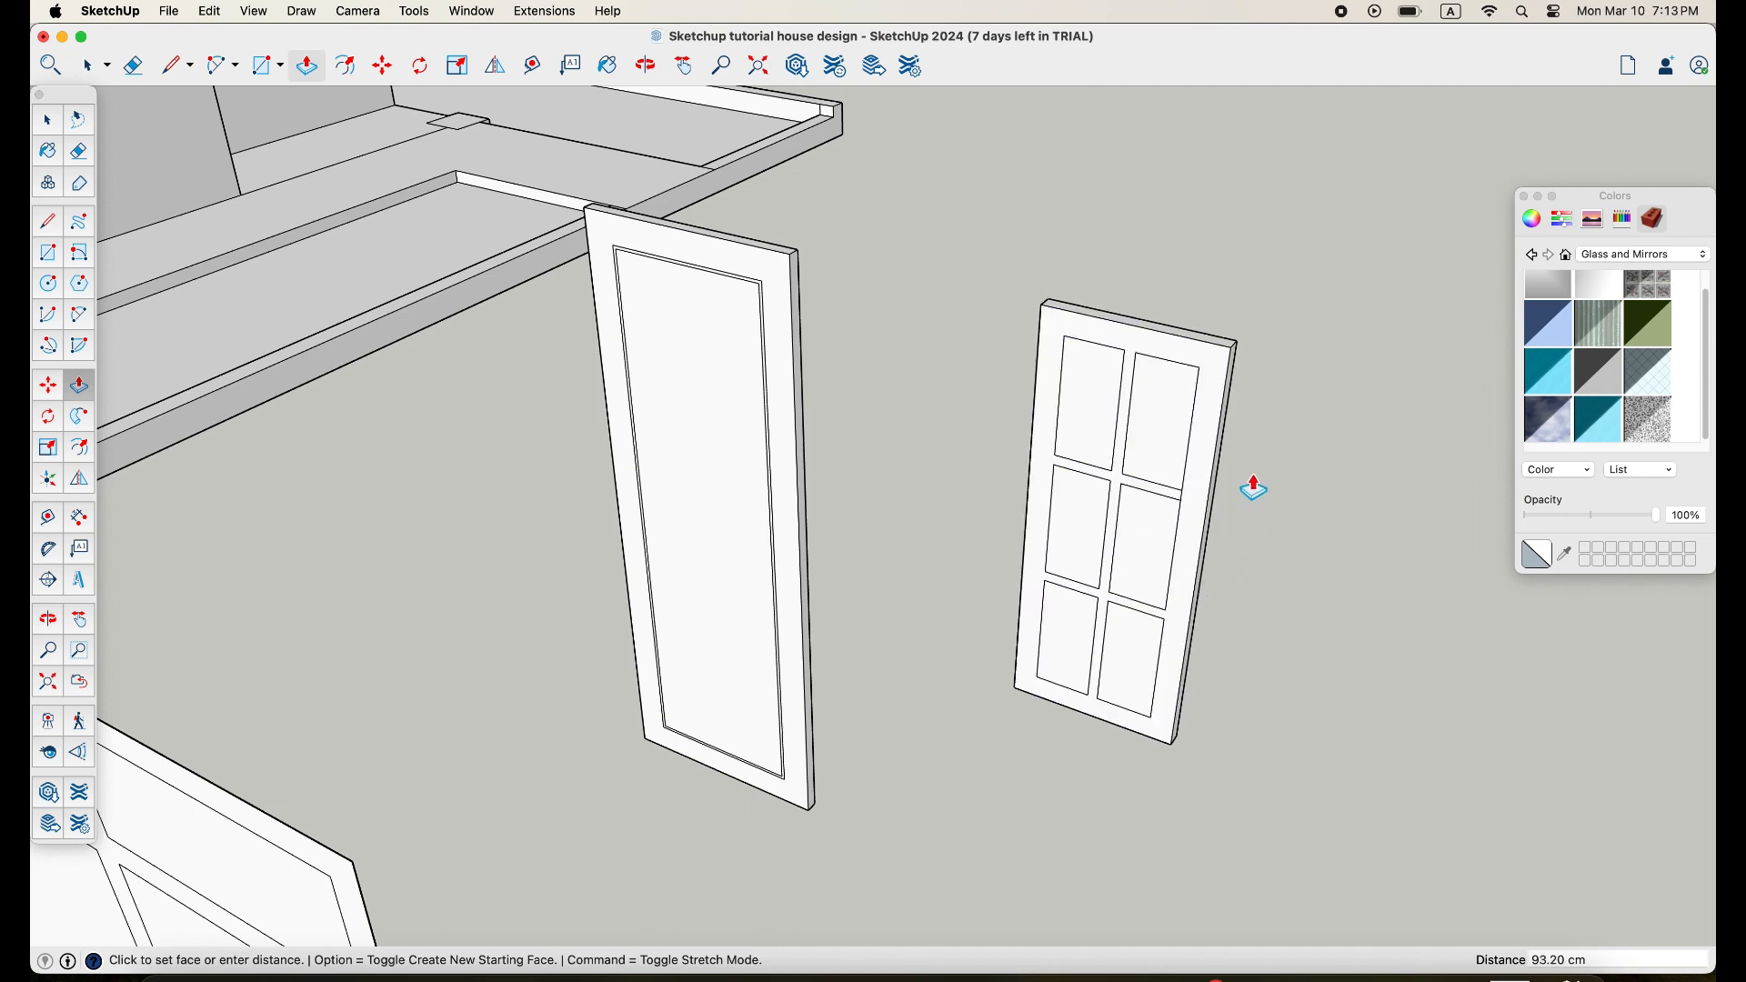
pyautogui.press('Escape')
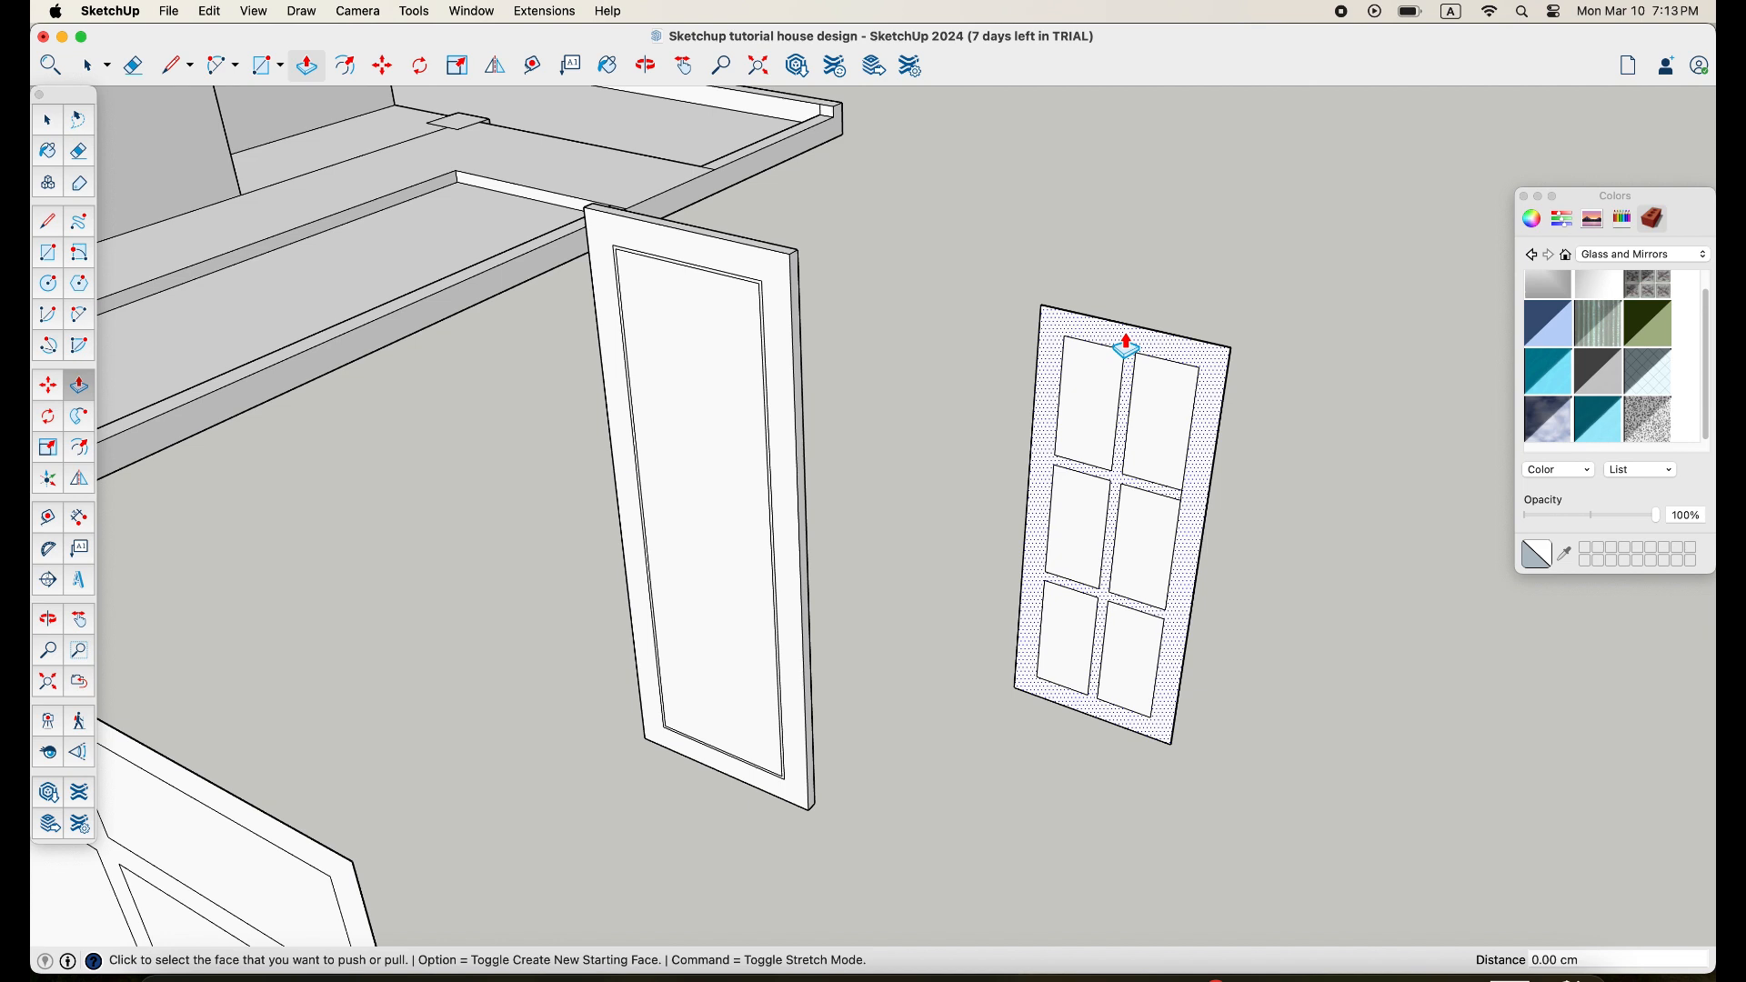
# Push/Pull the window's frame and crossing bars outward 3 cm from the panes
pyautogui.click(1126, 347)
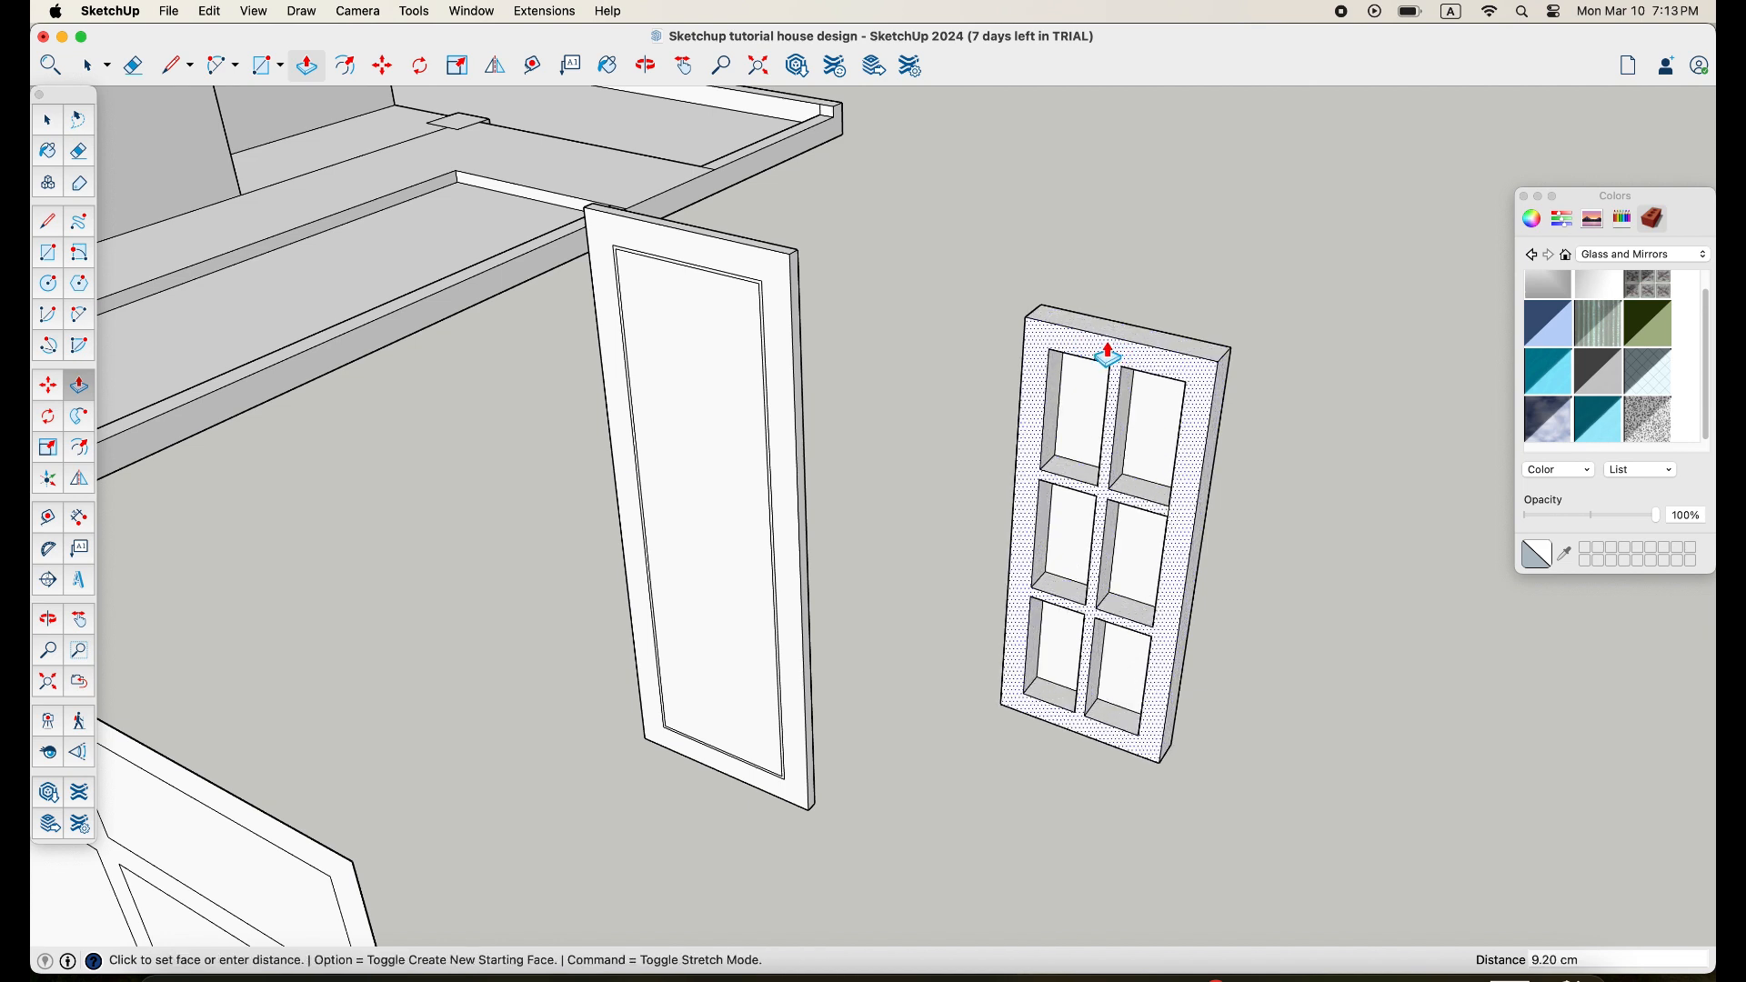
pyautogui.click(1108, 355)
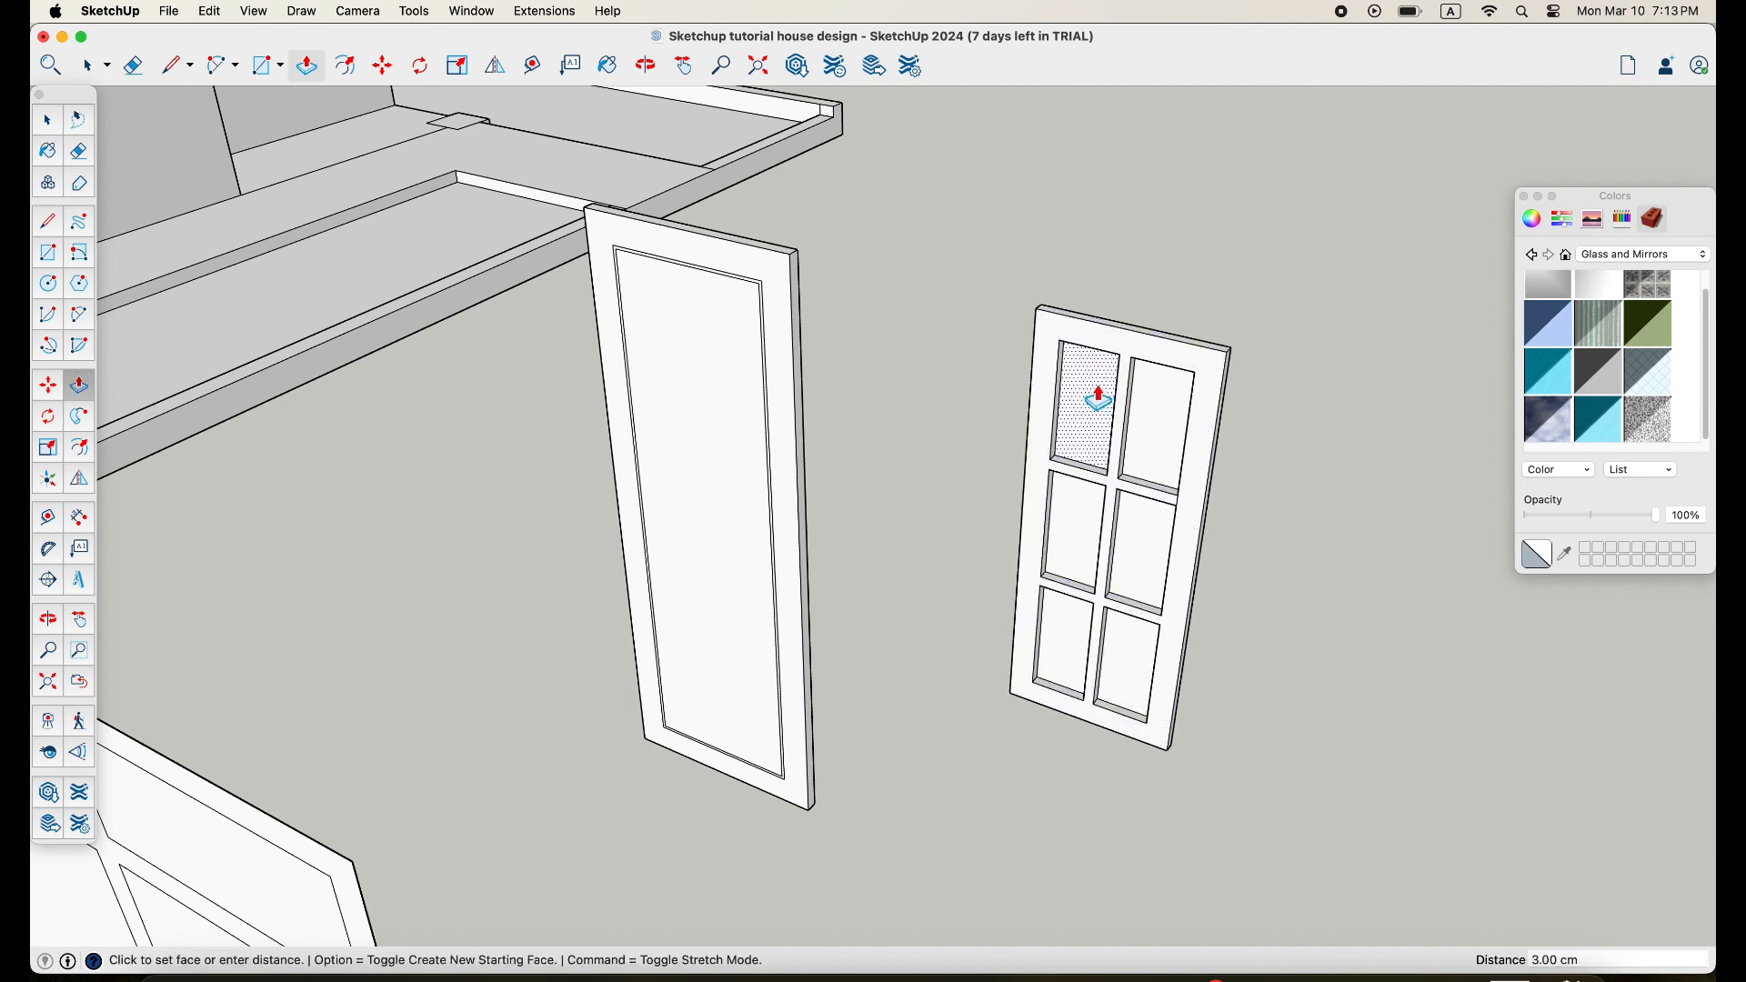
# Push/Pull the two upper window panes outward 1.5 cm within the frame
pyautogui.scroll(3, 1091, 398)
pyautogui.click(1084, 411)
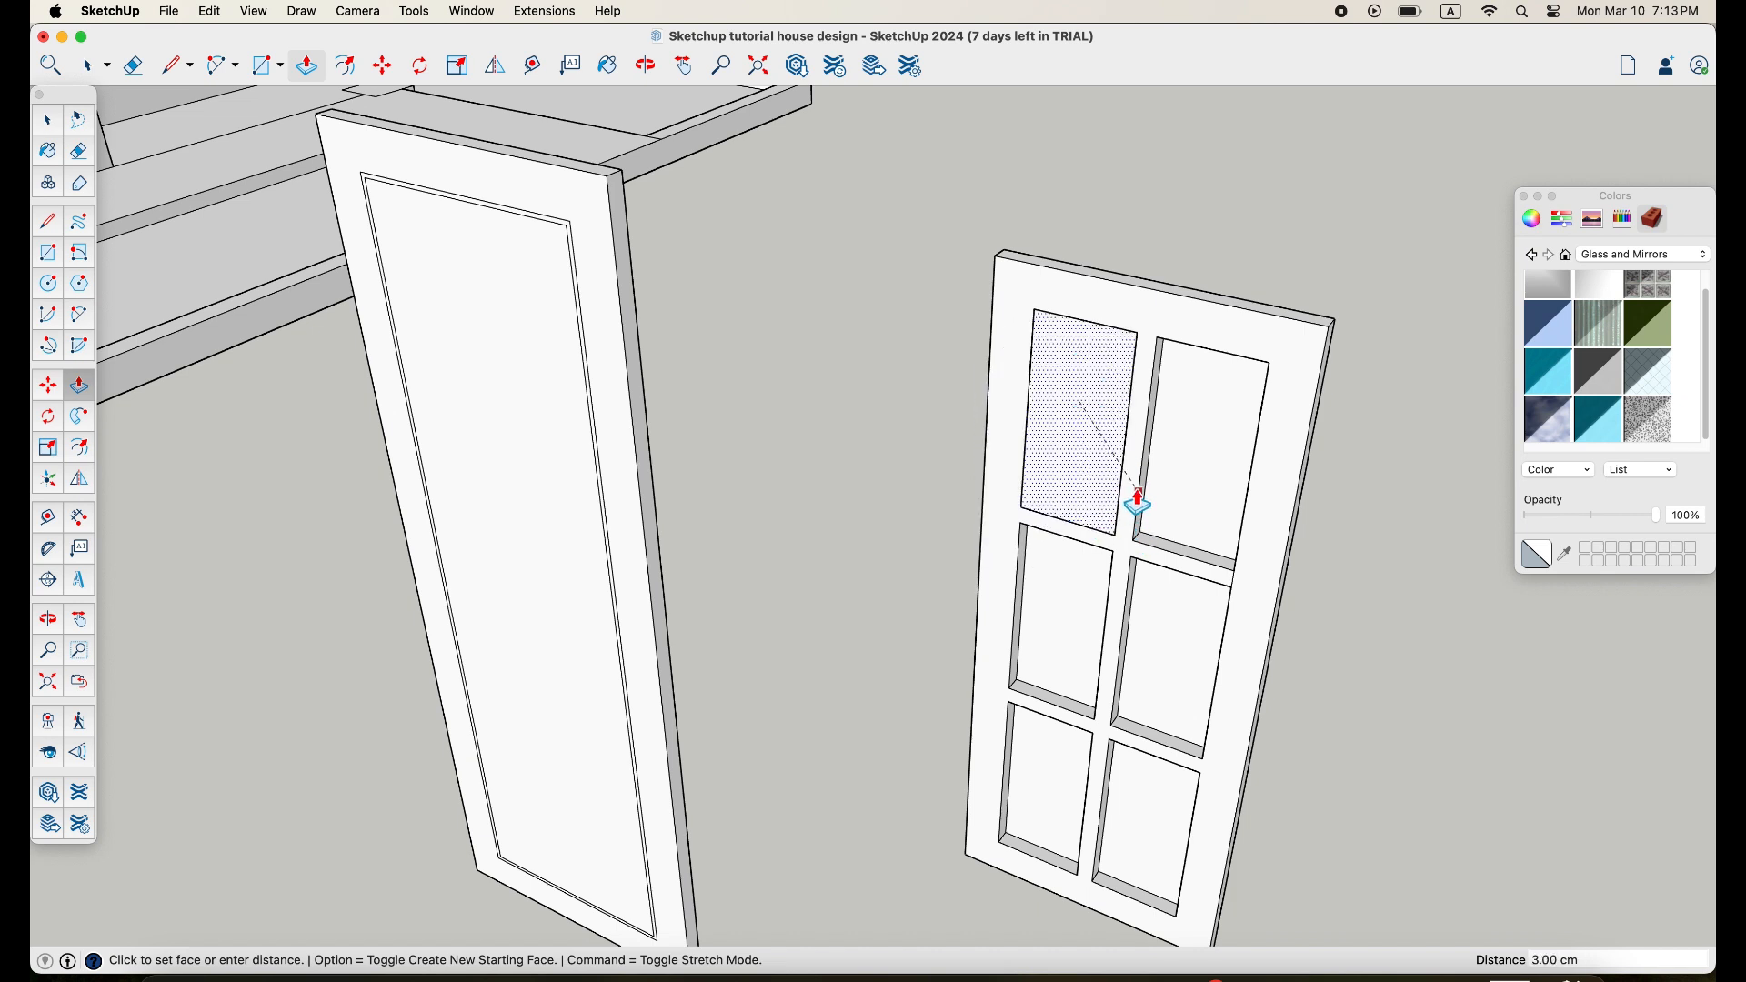
pyautogui.click(1139, 442)
pyautogui.moveTo(1094, 579); pyautogui.dragTo(1021, 527, button='middle')
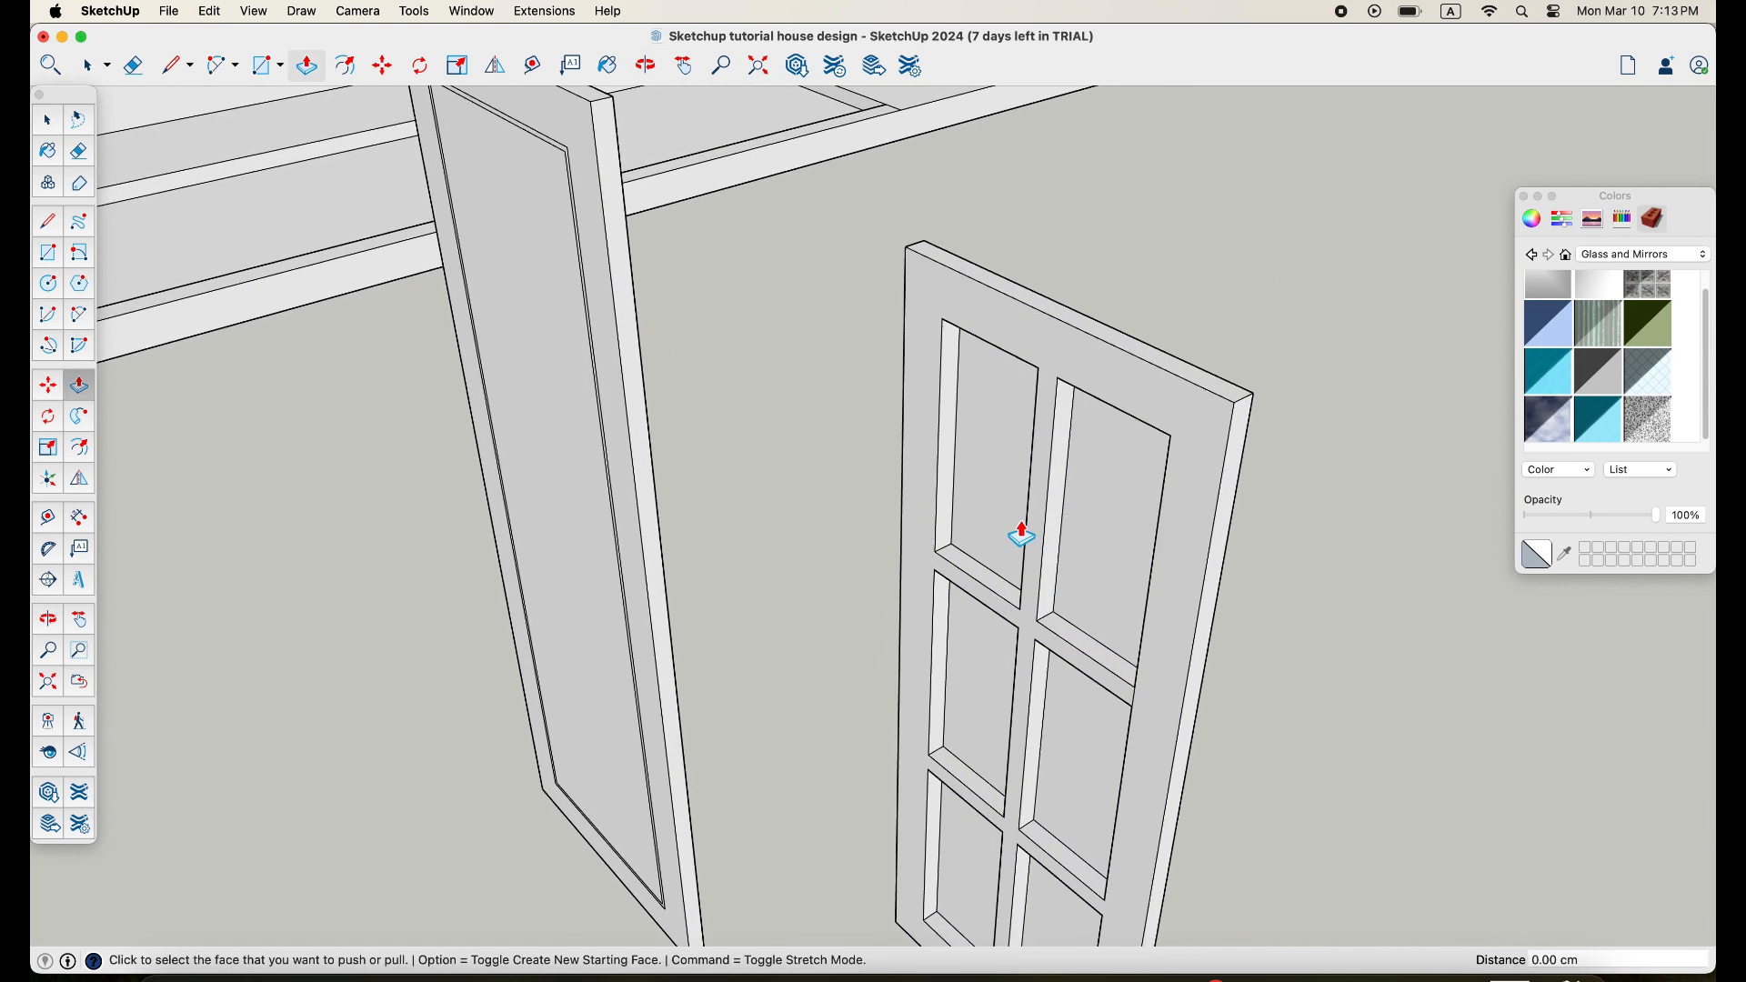
pyautogui.click(1006, 510)
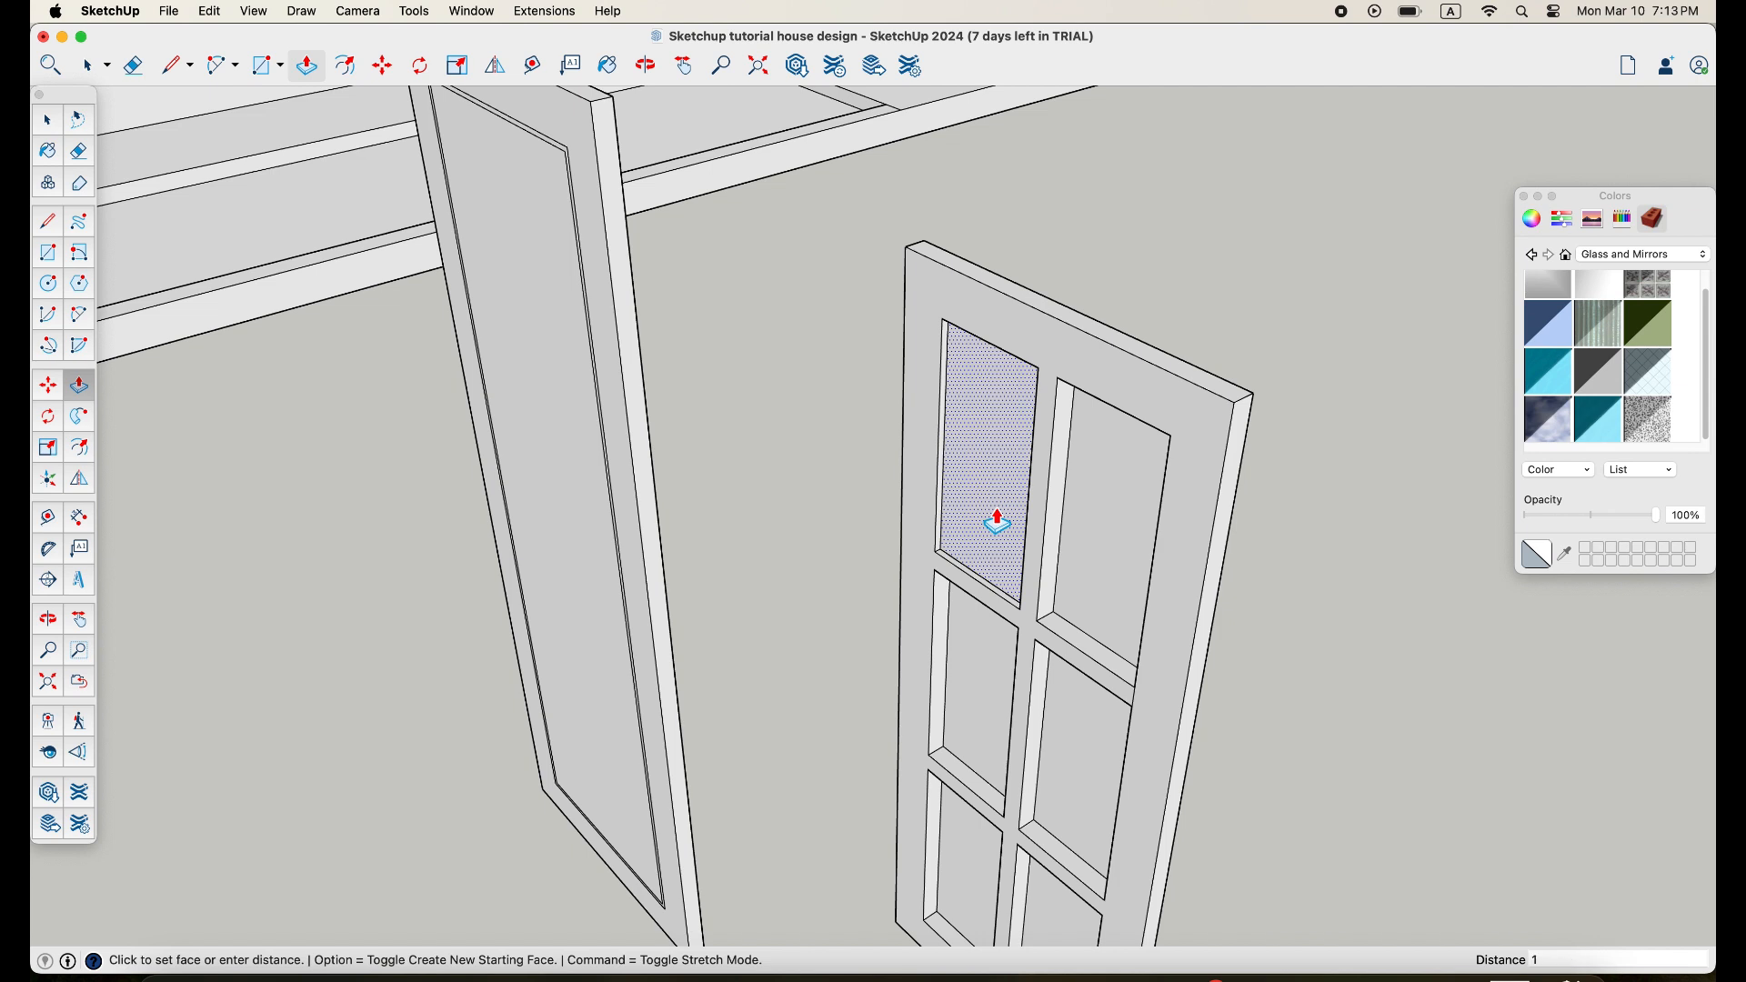
pyautogui.click(998, 520)
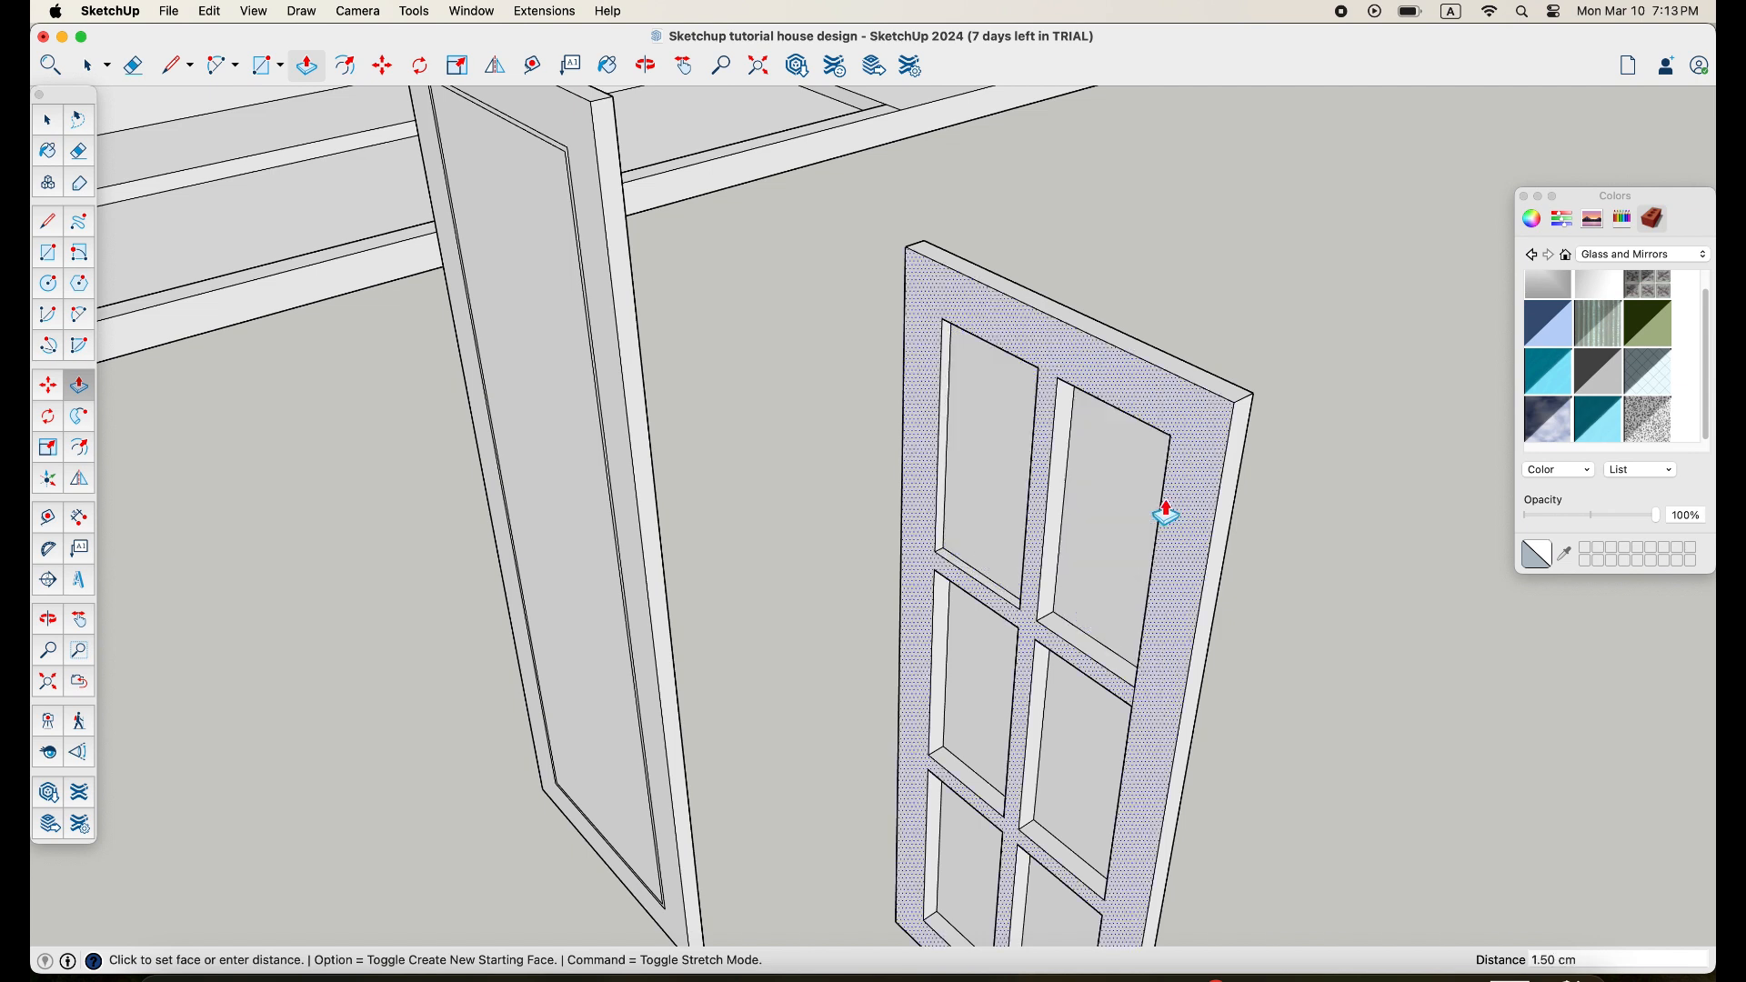
pyautogui.click(1127, 499)
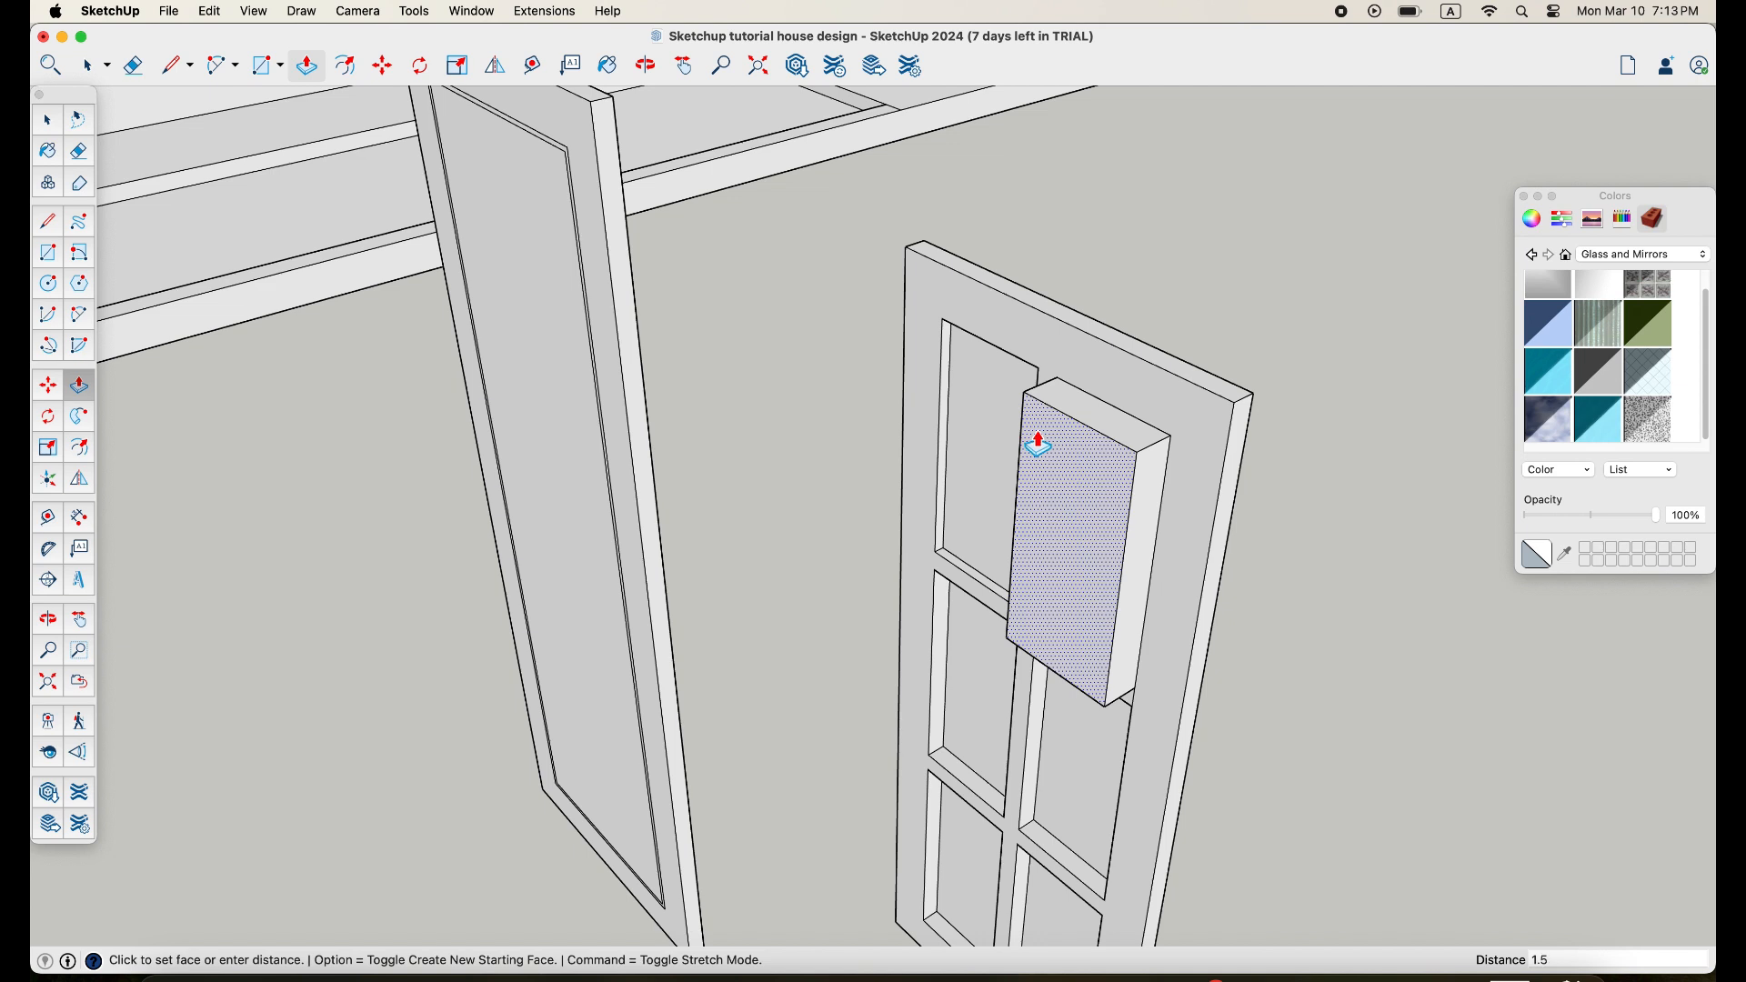
pyautogui.press('Return')
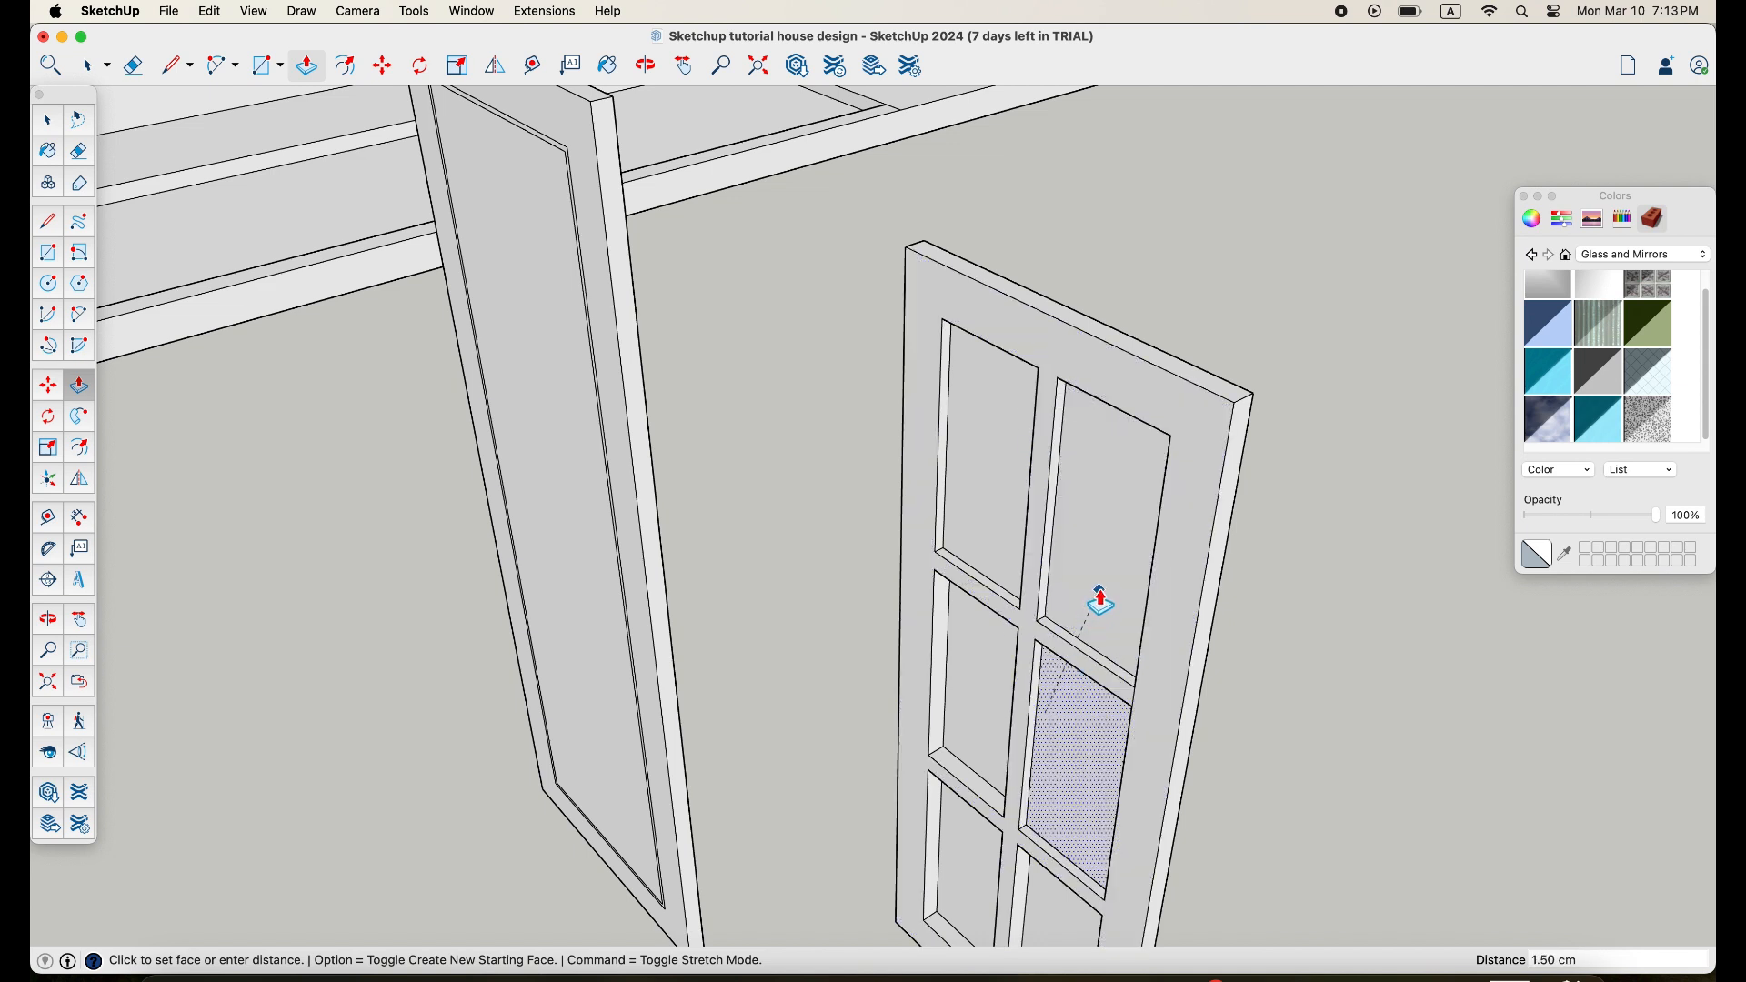
# Push/Pull the middle and lower window panes outward 1.5 cm to match the upper panes
pyautogui.click(993, 546)
pyautogui.moveTo(1008, 731); pyautogui.dragTo(979, 437, button='middle')
pyautogui.scroll(4, 982, 565)
pyautogui.click(996, 590)
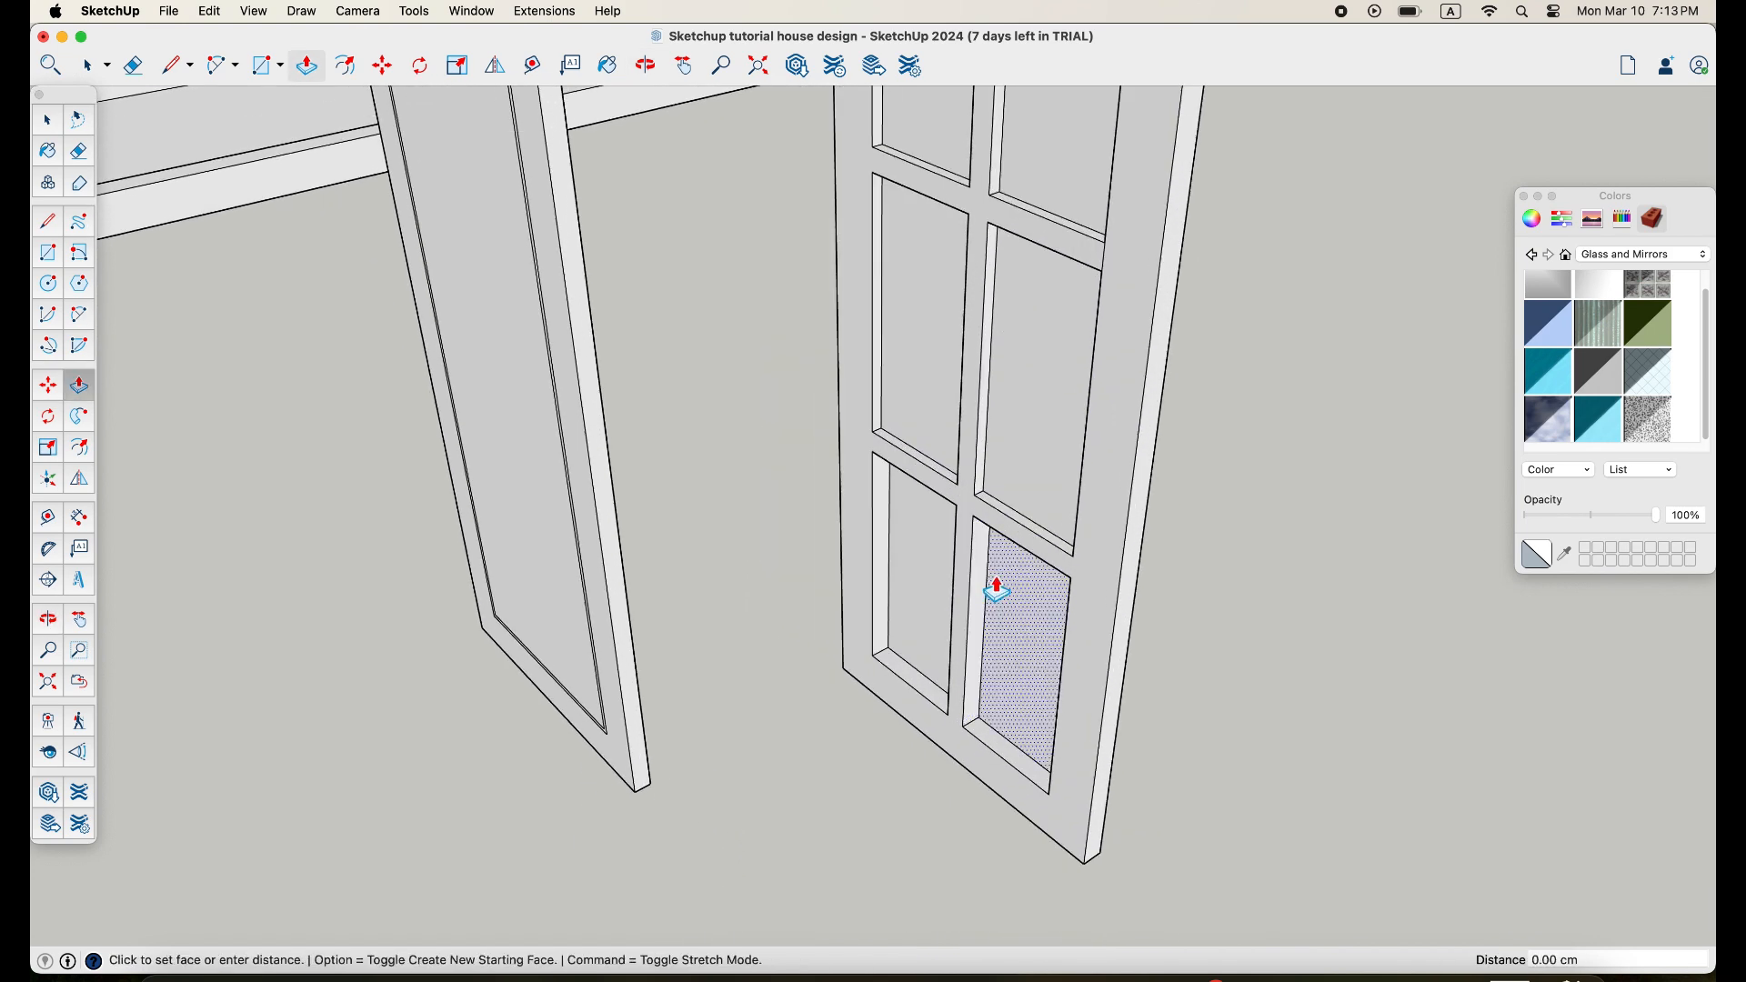
pyautogui.click(1024, 473)
pyautogui.click(923, 542)
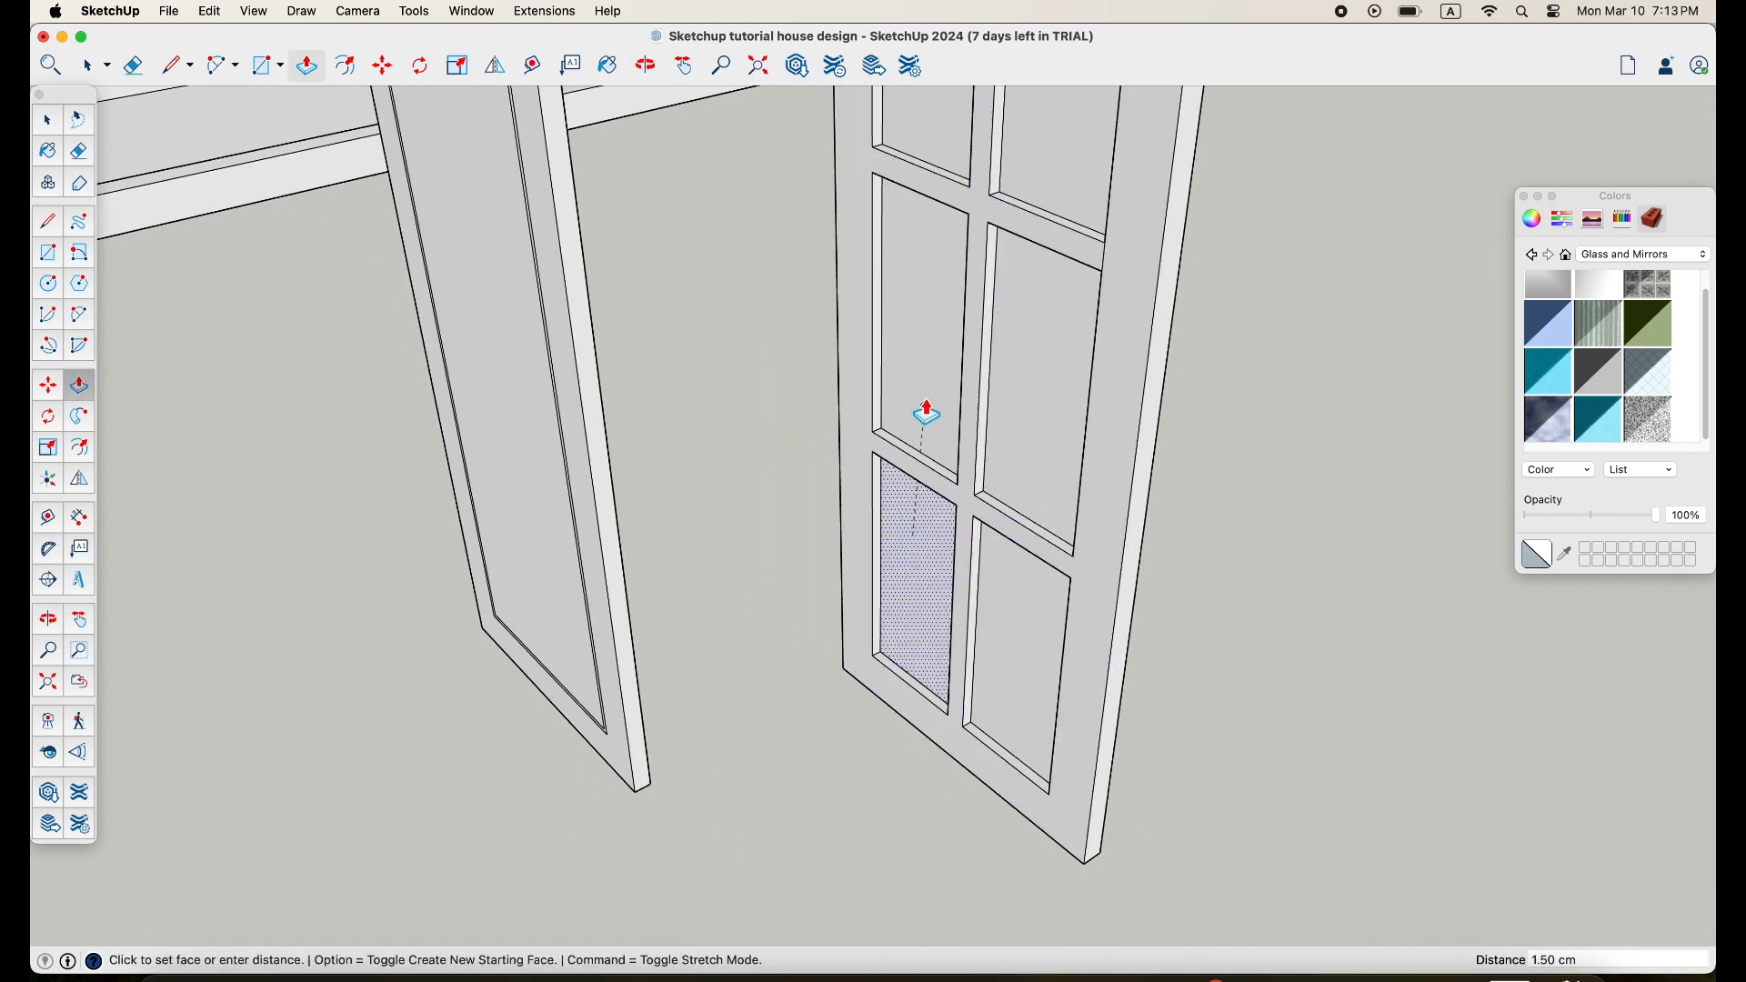
pyautogui.click(934, 393)
pyautogui.scroll(-5, 1073, 664)
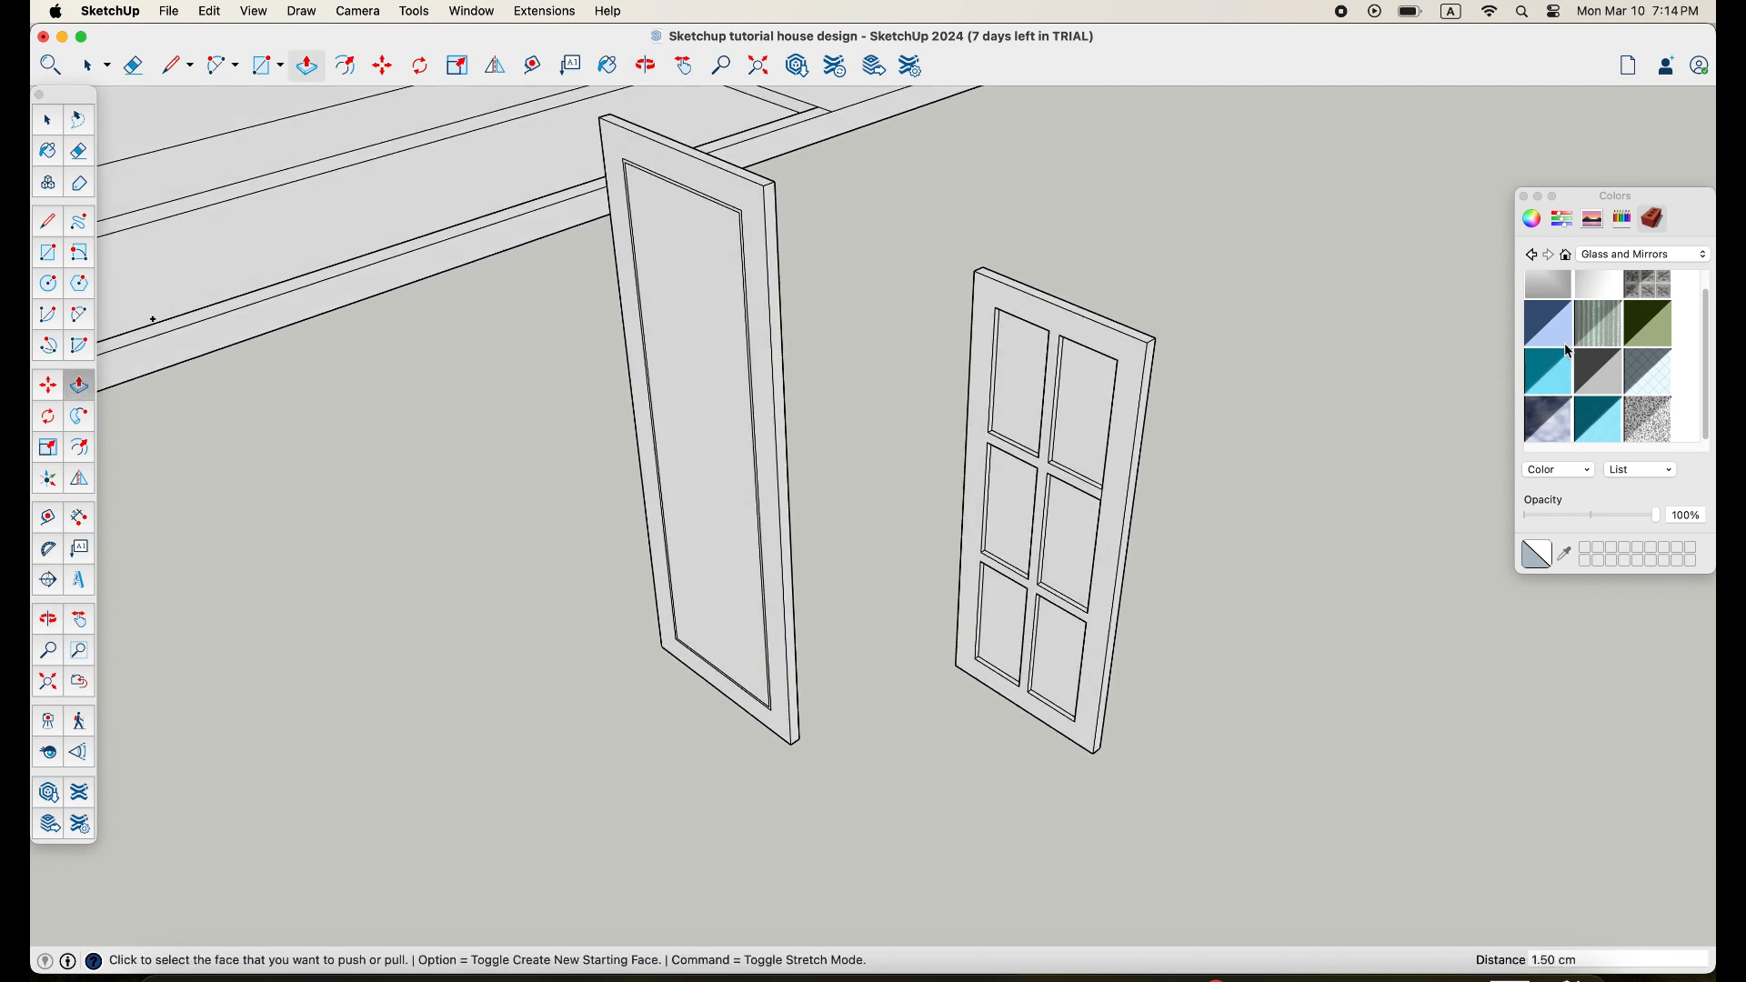
# Paint all six window panes with the translucent turquoise material from Glass and Mirrors
pyautogui.click(1566, 380)
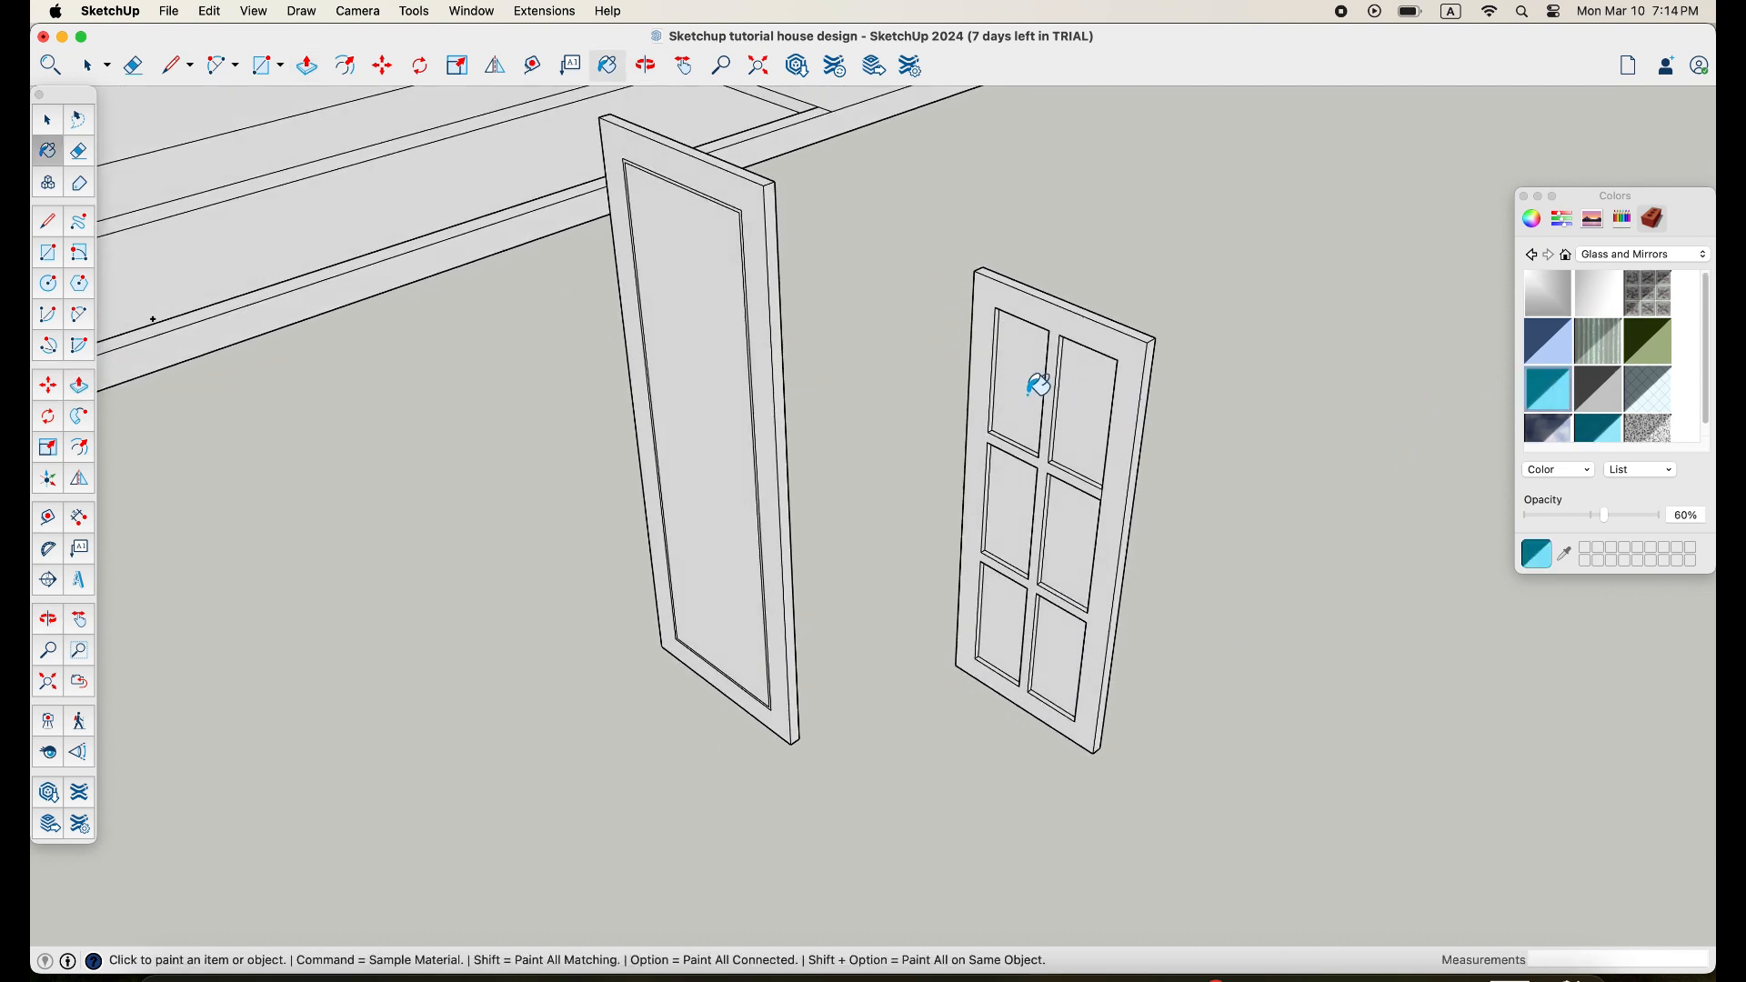
pyautogui.click(1030, 390)
pyautogui.click(1084, 400)
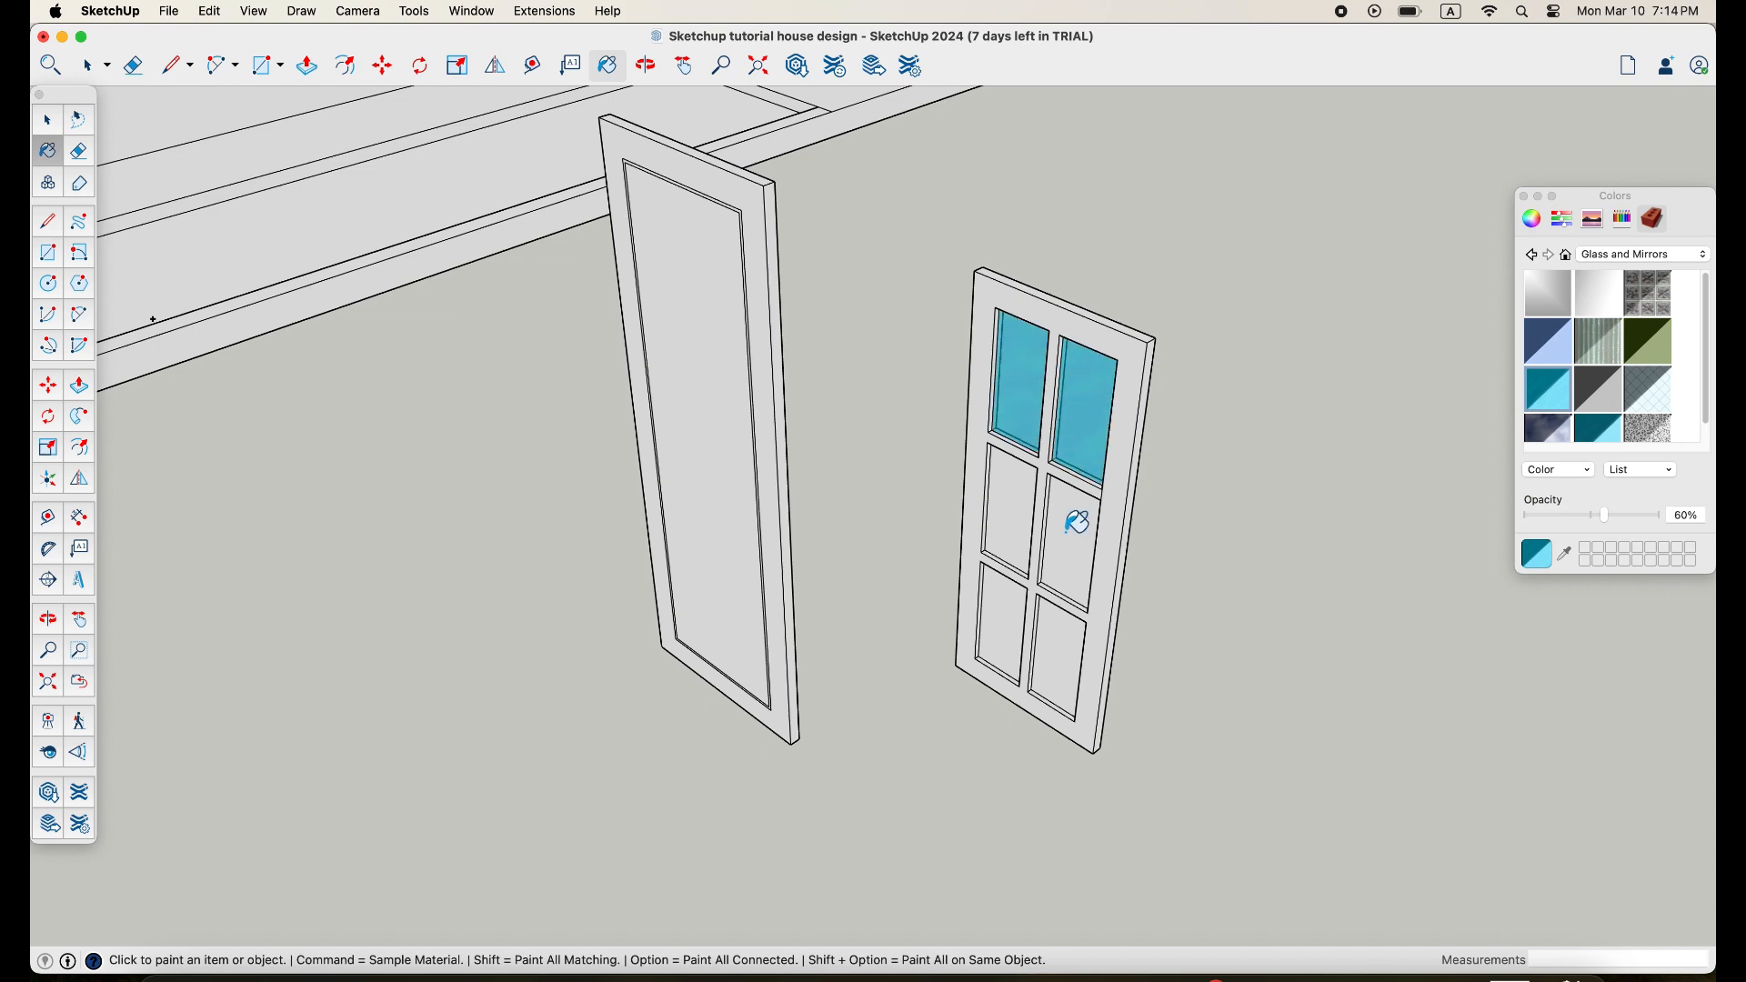
pyautogui.click(1078, 523)
pyautogui.click(1020, 502)
pyautogui.click(1017, 607)
pyautogui.click(1059, 655)
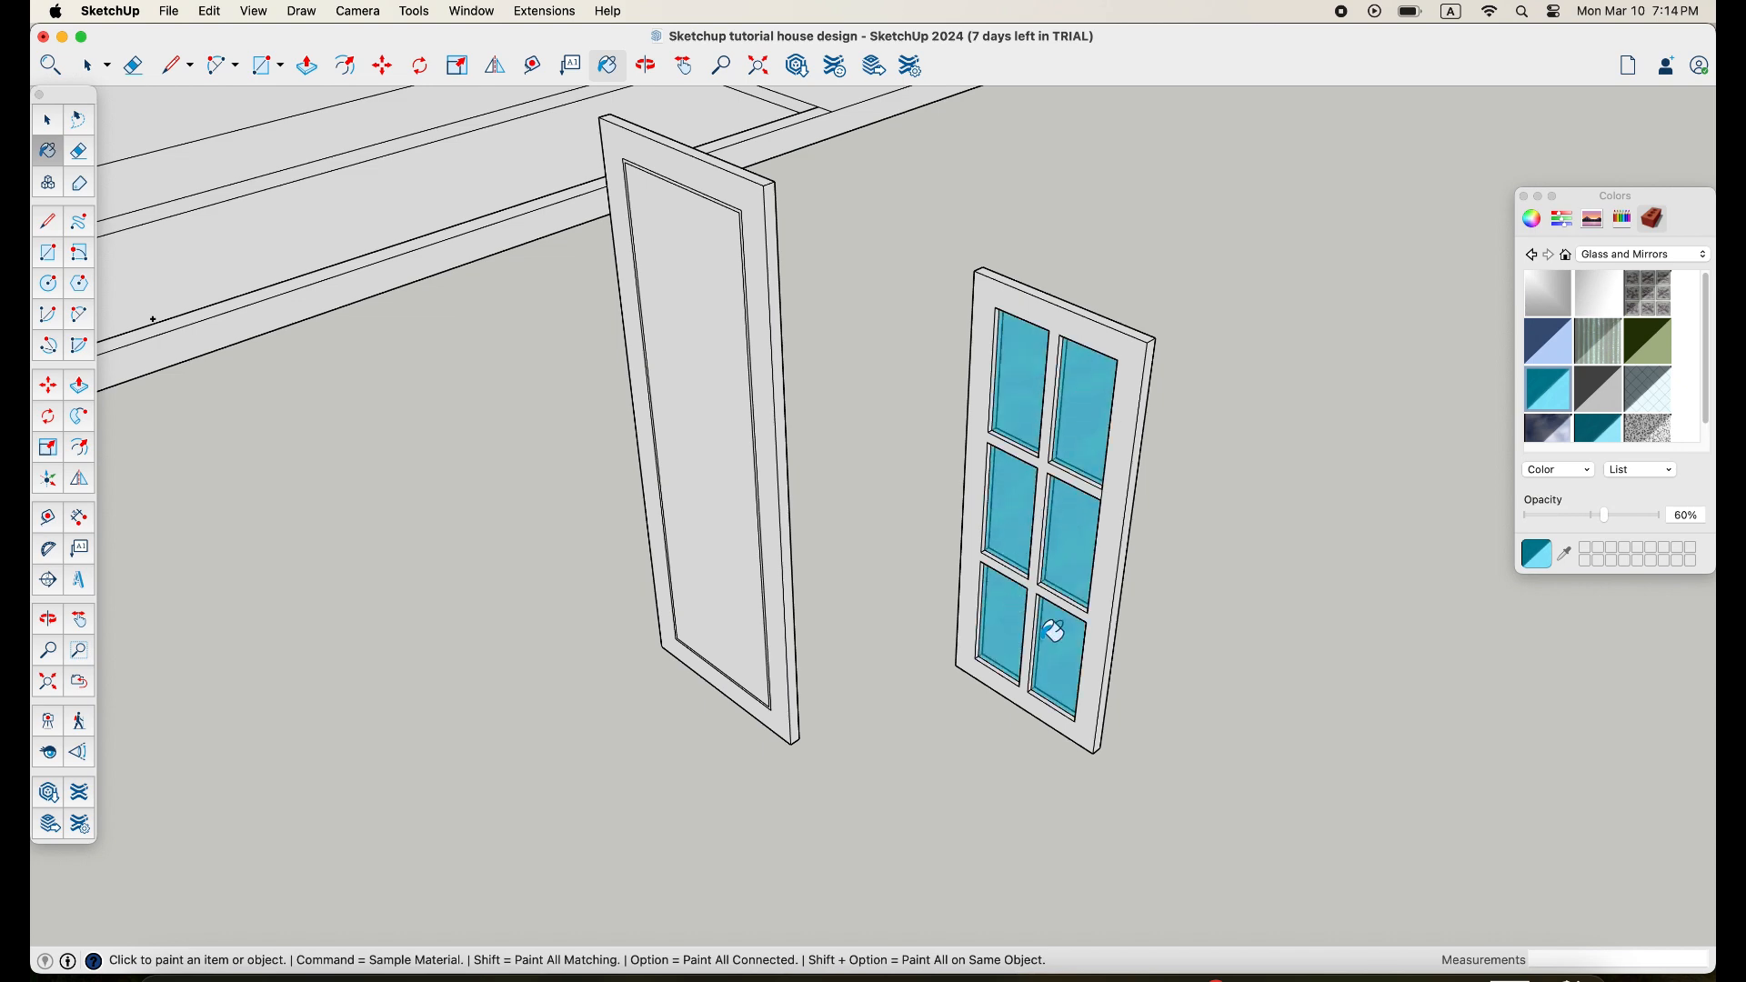
# Examine the painted glass panes and frame depth from the back and front of the window
pyautogui.moveTo(1059, 655)
pyautogui.mouseDown(button='middle')
pyautogui.moveTo(1131, 663)
pyautogui.moveTo(818, 698)
pyautogui.moveTo(1193, 605)
pyautogui.moveTo(892, 682)
pyautogui.moveTo(756, 488)
pyautogui.mouseUp(button='middle')
pyautogui.scroll(5, 757, 487)
pyautogui.moveTo(955, 576)
pyautogui.mouseDown(button='middle')
pyautogui.moveTo(989, 732)
pyautogui.moveTo(897, 609)
pyautogui.moveTo(912, 683)
pyautogui.moveTo(768, 631)
pyautogui.mouseUp(button='middle')
pyautogui.scroll(-5, 896, 636)
pyautogui.scroll(5, 795, 661)
pyautogui.scroll(4, 825, 681)
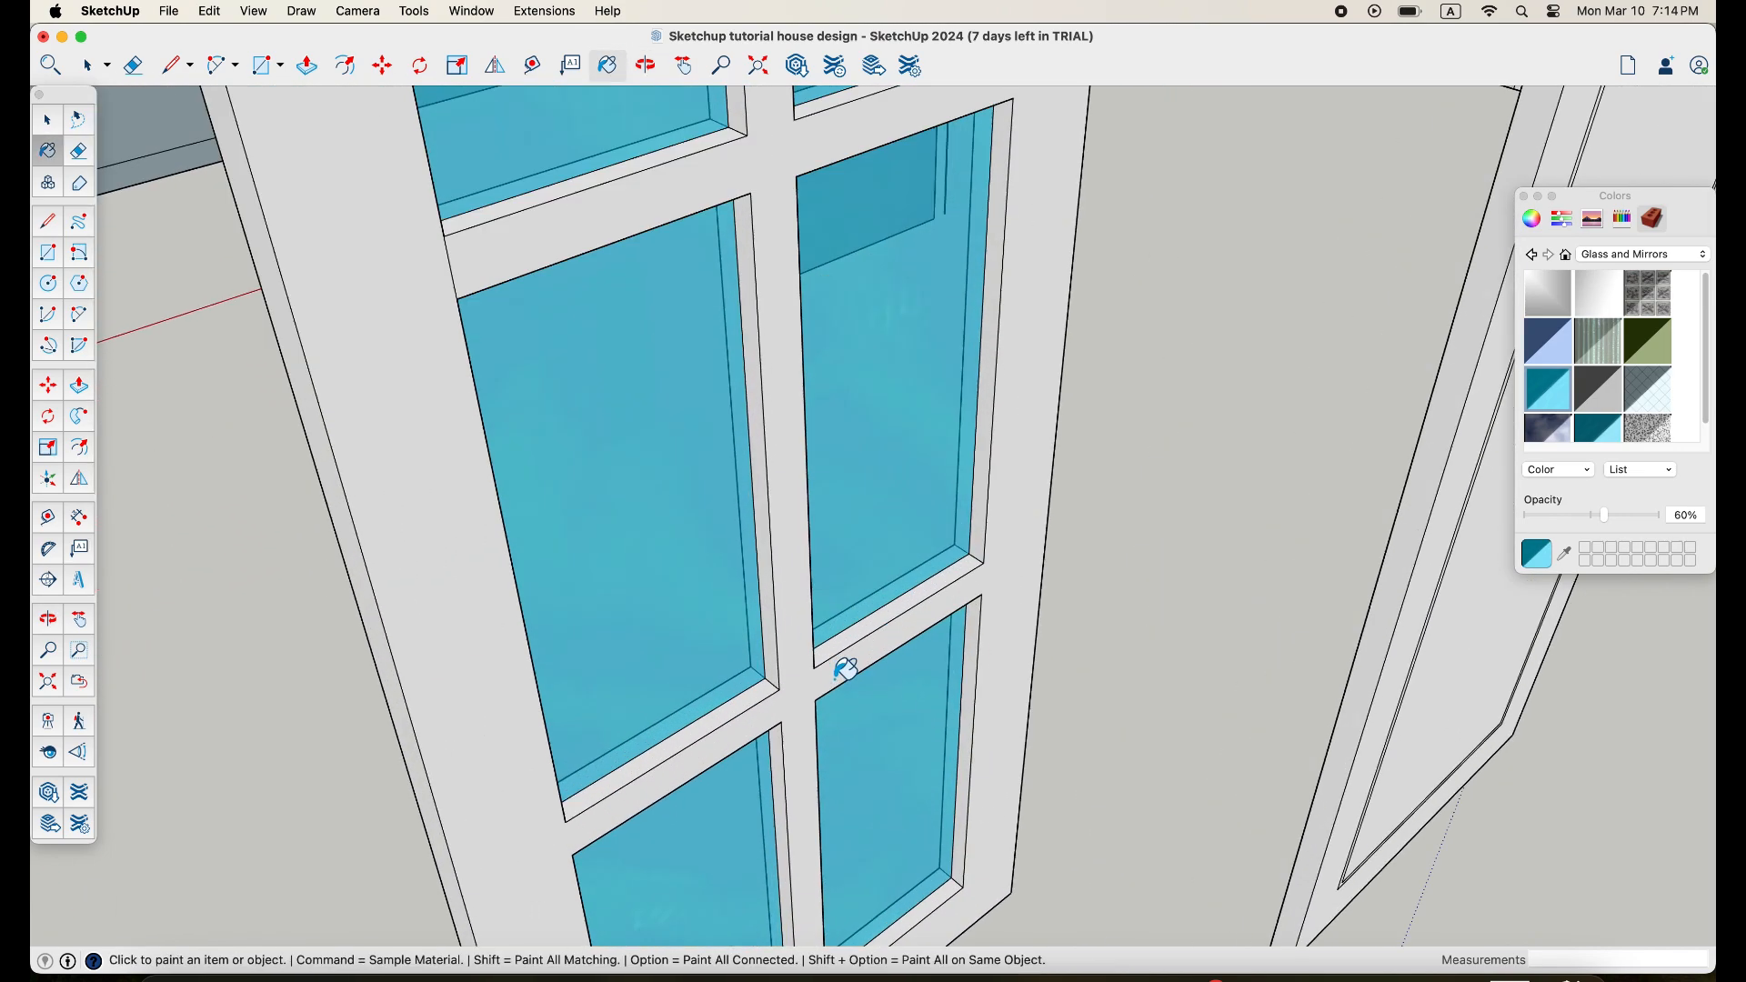
pyautogui.moveTo(887, 626); pyautogui.dragTo(1279, 618, button='middle')
pyautogui.scroll(-6, 982, 644)
pyautogui.scroll(5, 1232, 522)
pyautogui.scroll(5, 893, 556)
pyautogui.scroll(-7, 946, 573)
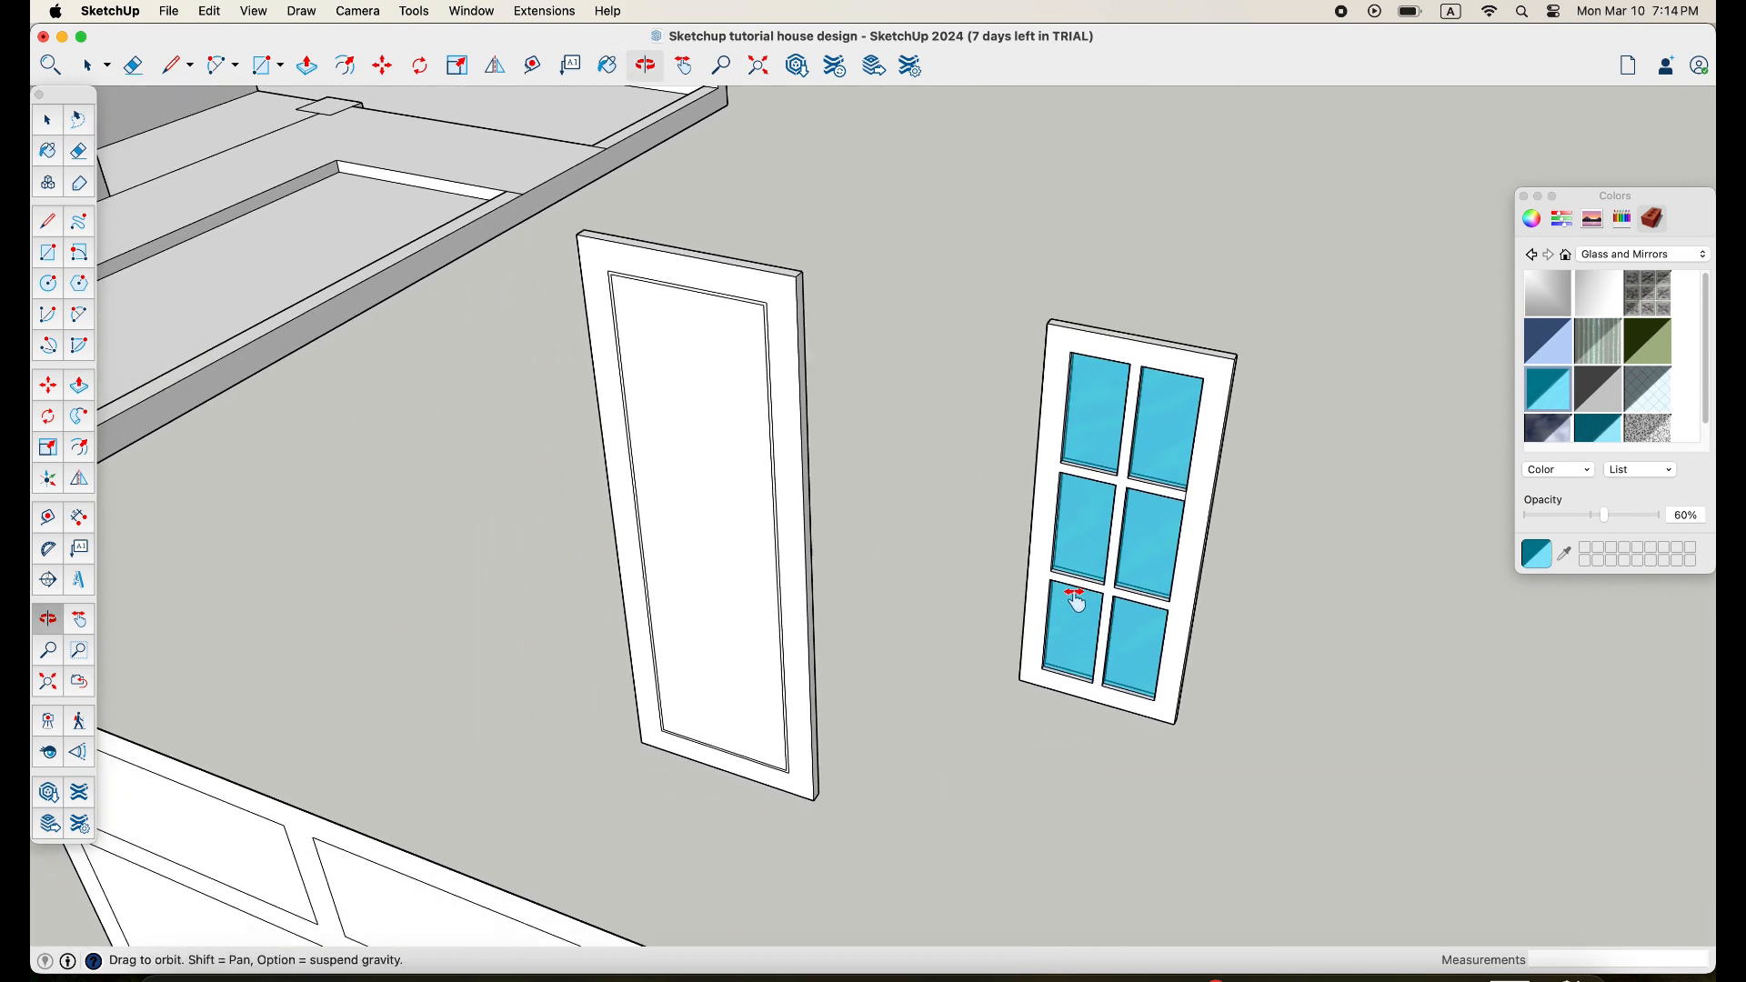